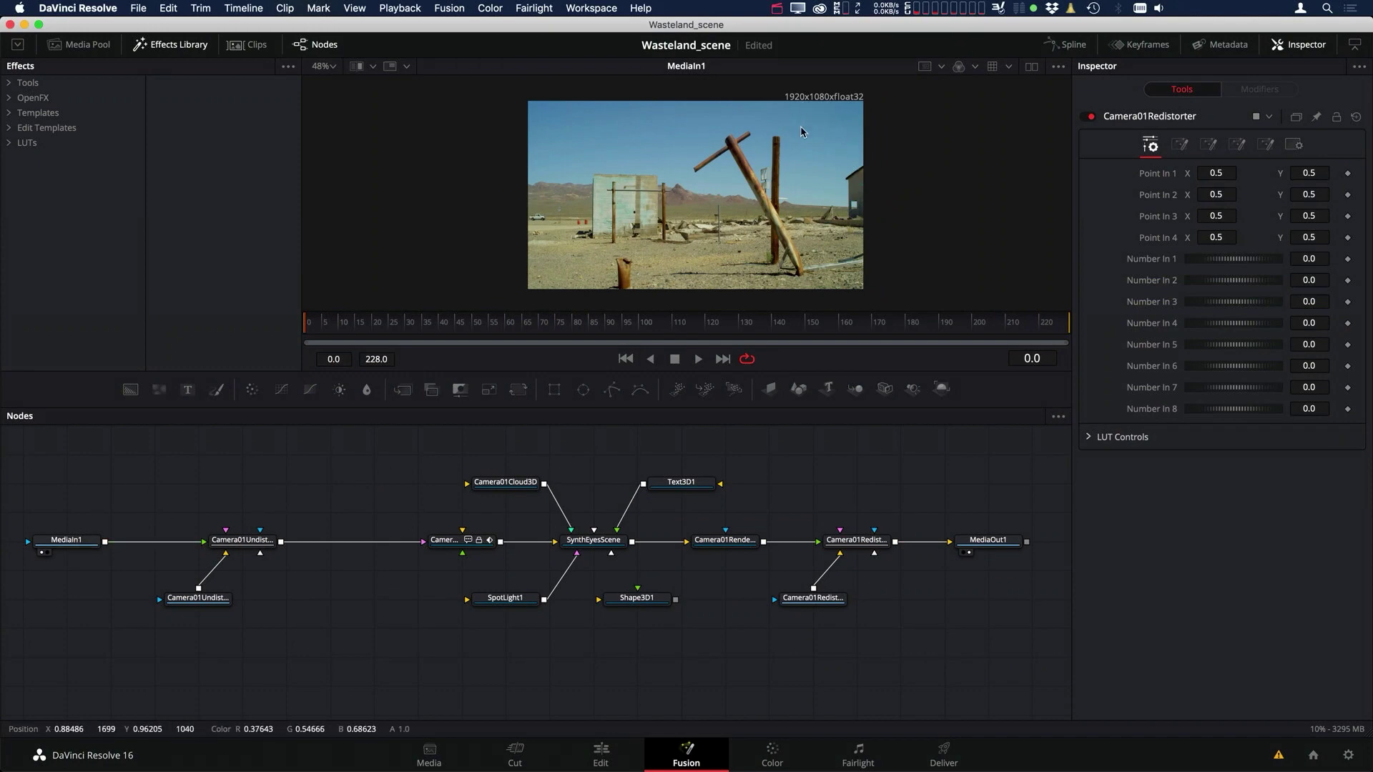
View the undistorted footage and the 3D scene in perspective, with Shape3D1 connected into the scene.
{"action": "left_click_drag", "start_coordinate": [241, 540], "coordinate": [787, 161]}
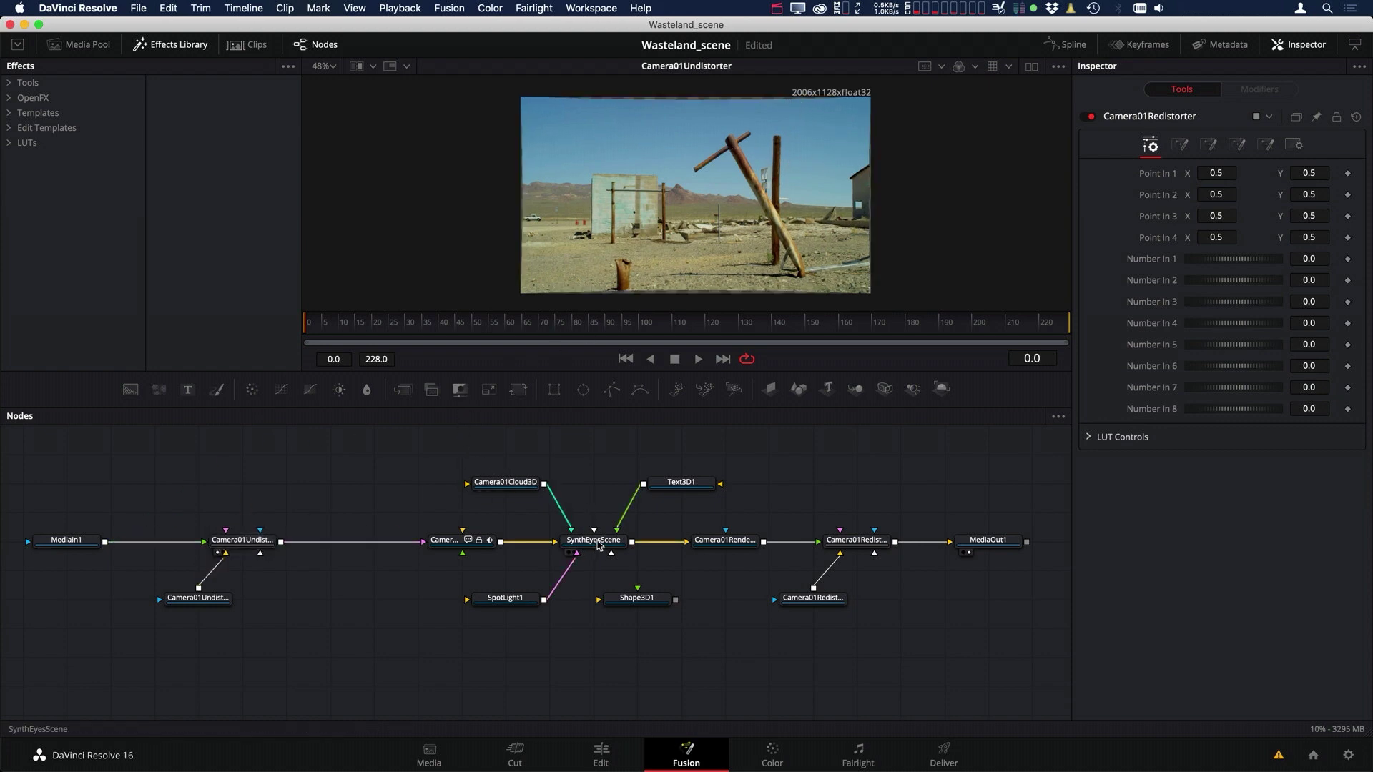
{"action": "left_click_drag", "start_coordinate": [601, 543], "coordinate": [858, 189]}
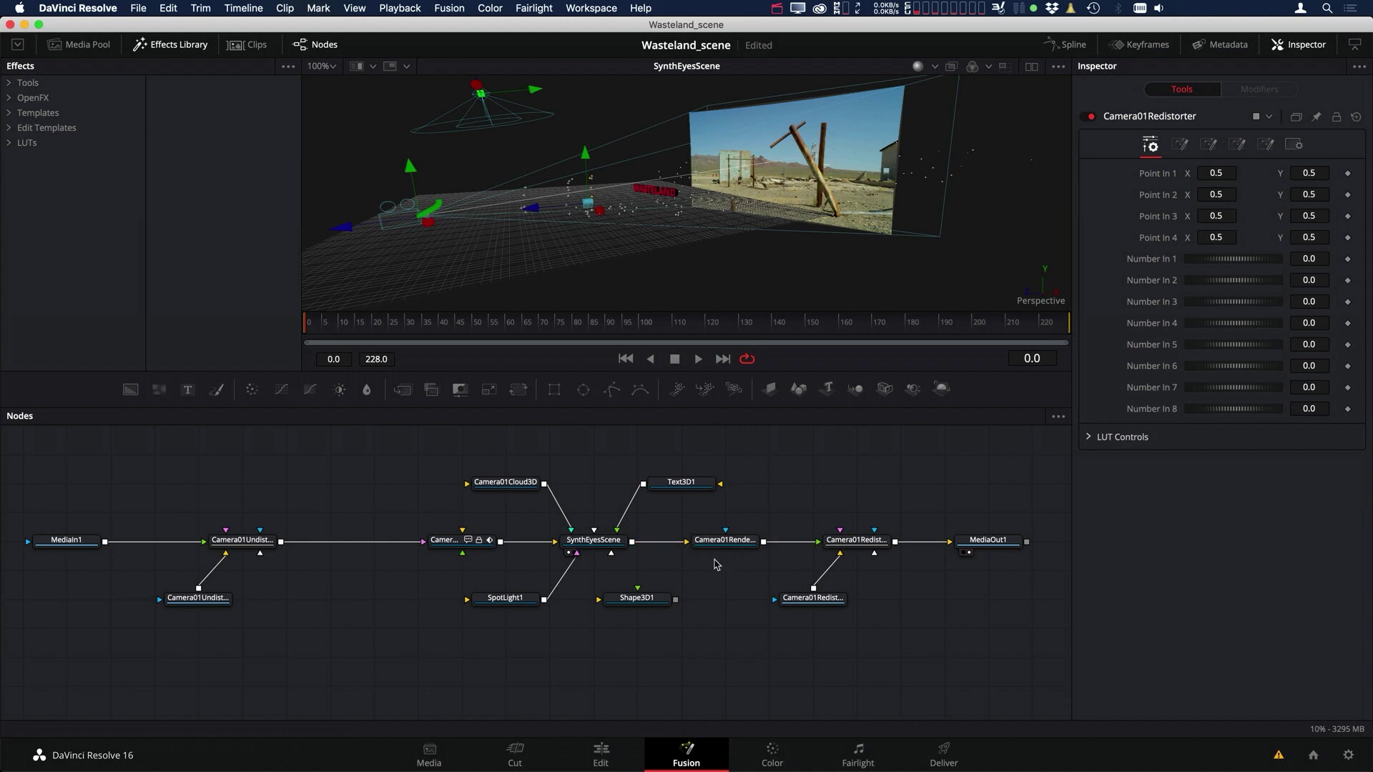
{"action": "left_click_drag", "start_coordinate": [676, 600], "coordinate": [612, 553]}
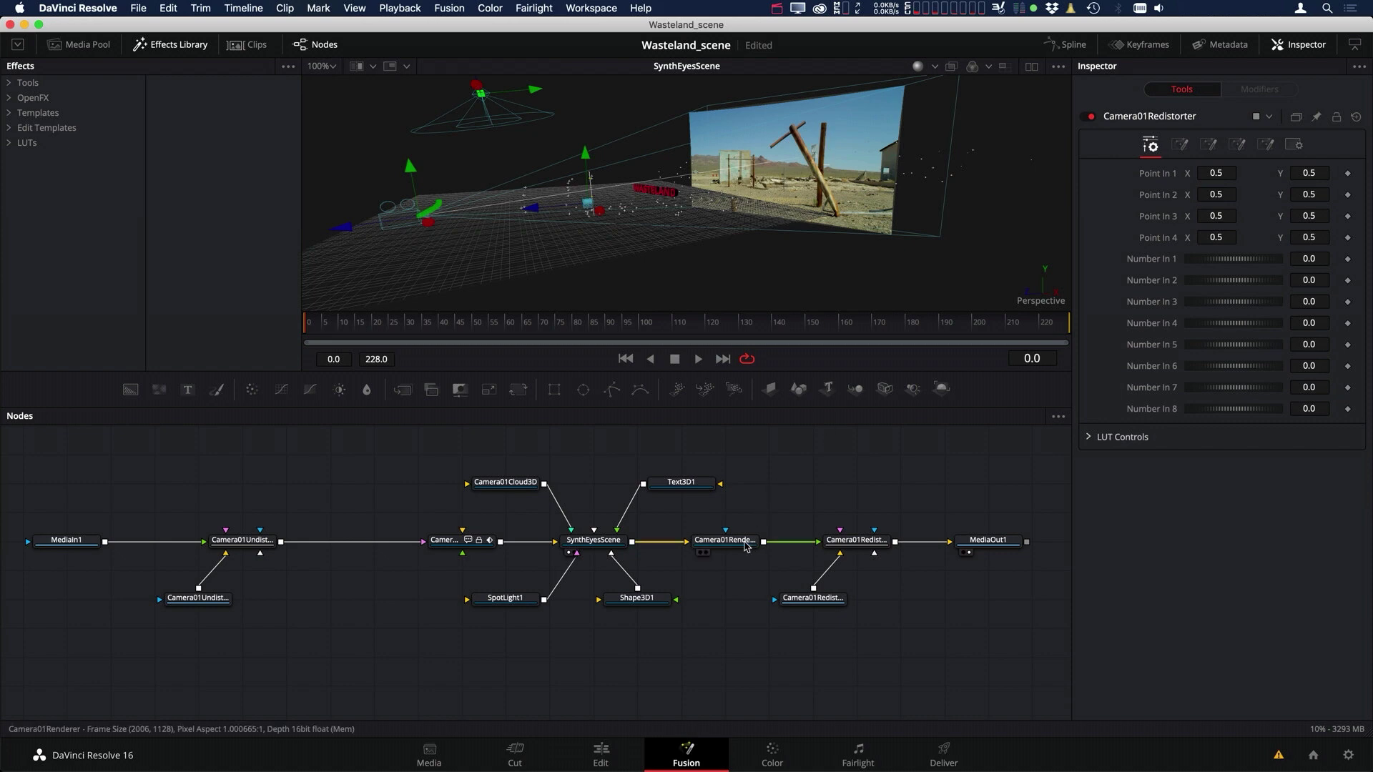
Check the Camera01Renderer and Camera01Redistorter outputs, then detach Shape3D1 from SynthEyesScene.
{"action": "left_click_drag", "start_coordinate": [744, 546], "coordinate": [752, 236]}
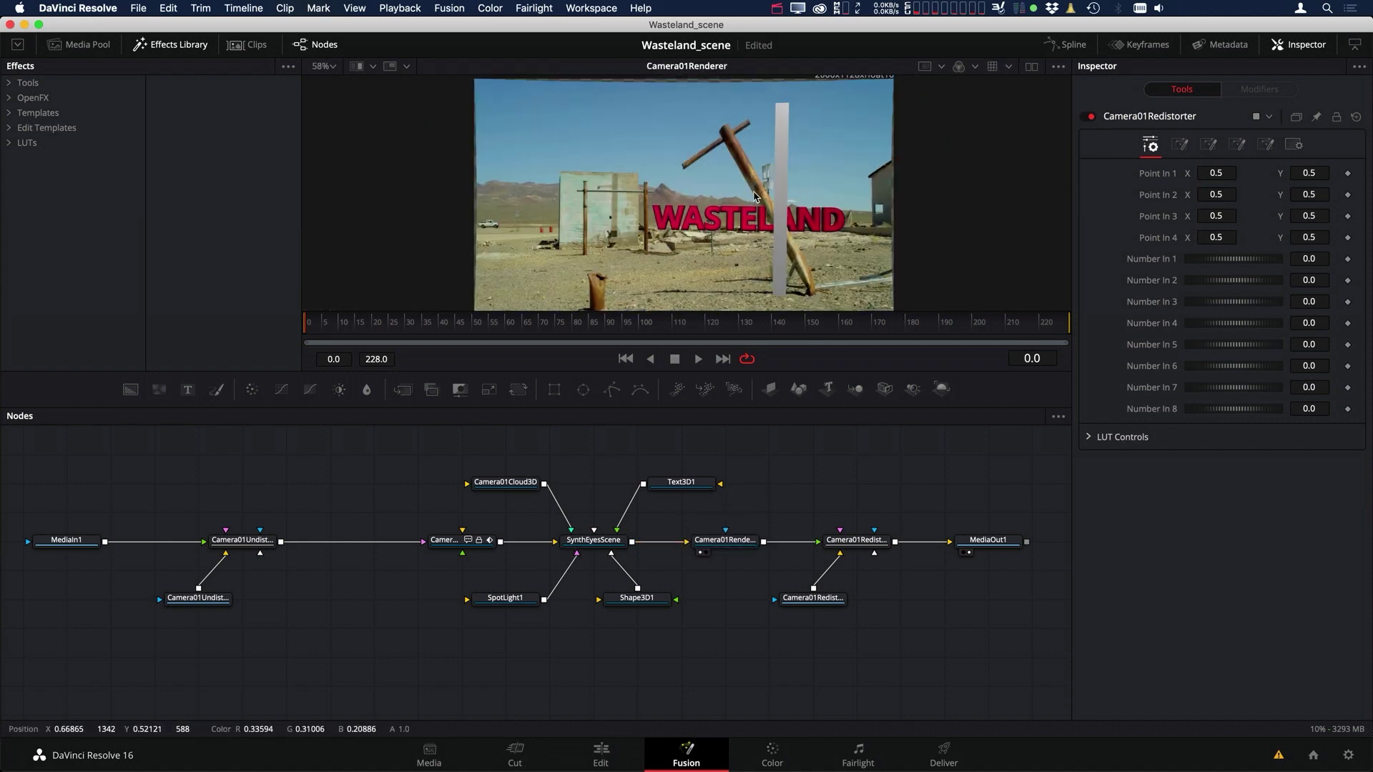
{"action": "scroll", "coordinate": [753, 196], "scroll_direction": "down", "scroll_amount": 2}
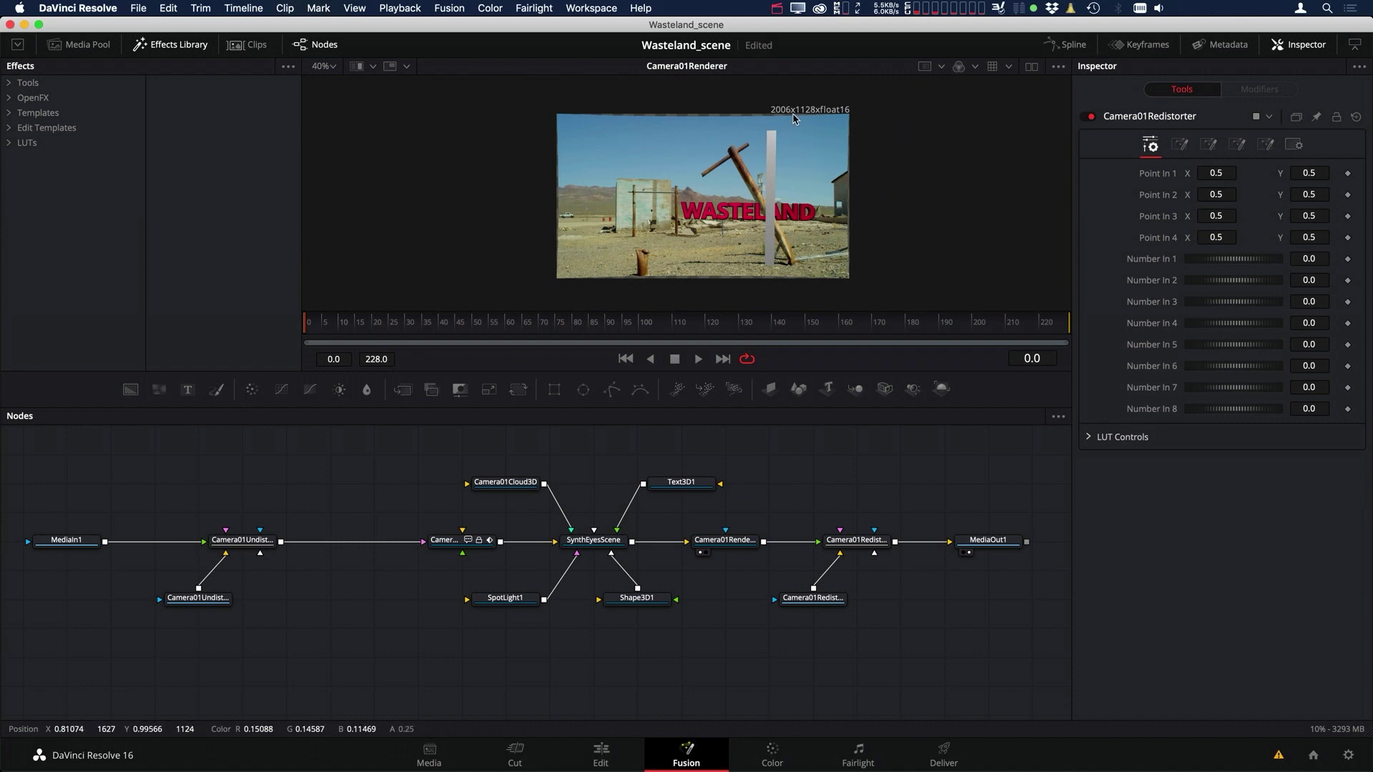
{"action": "key", "text": "1"}
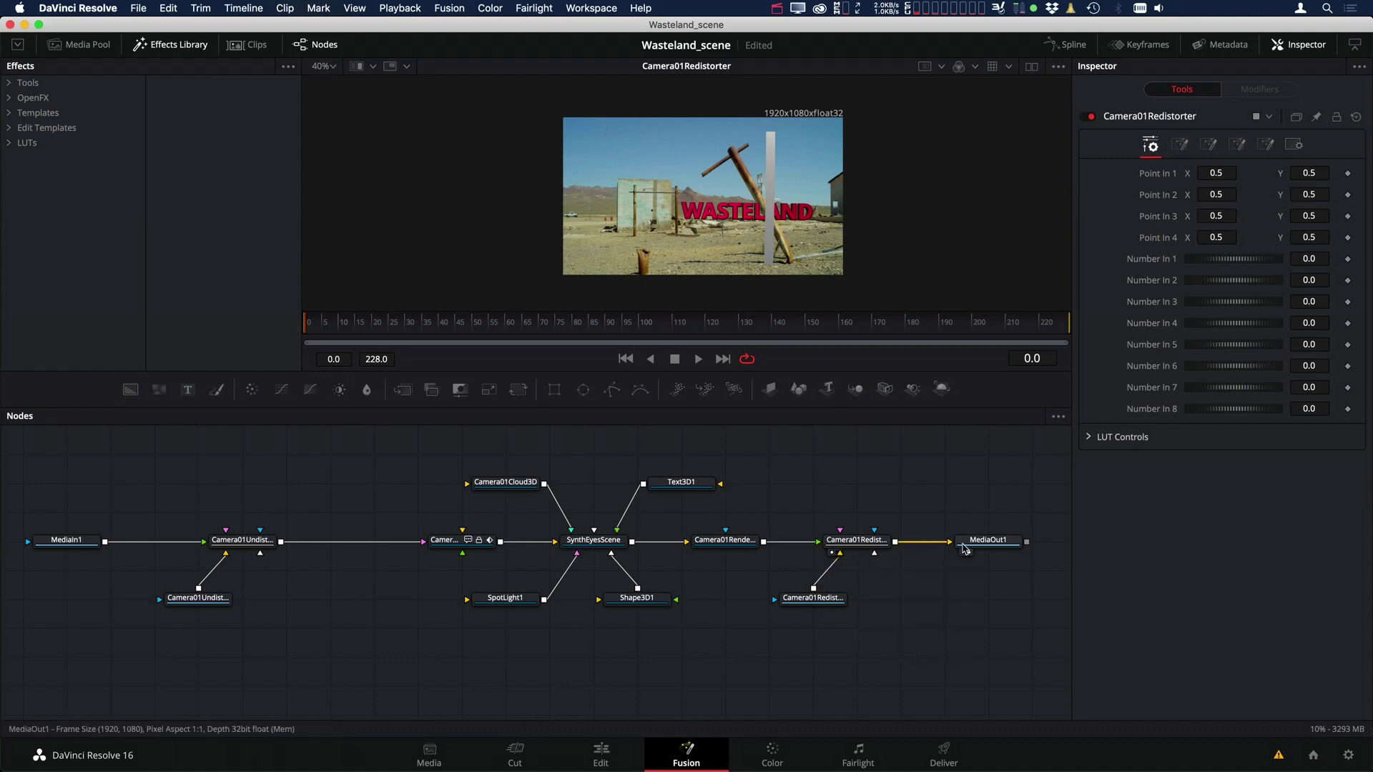
{"action": "left_click_drag", "start_coordinate": [635, 572], "coordinate": [680, 450]}
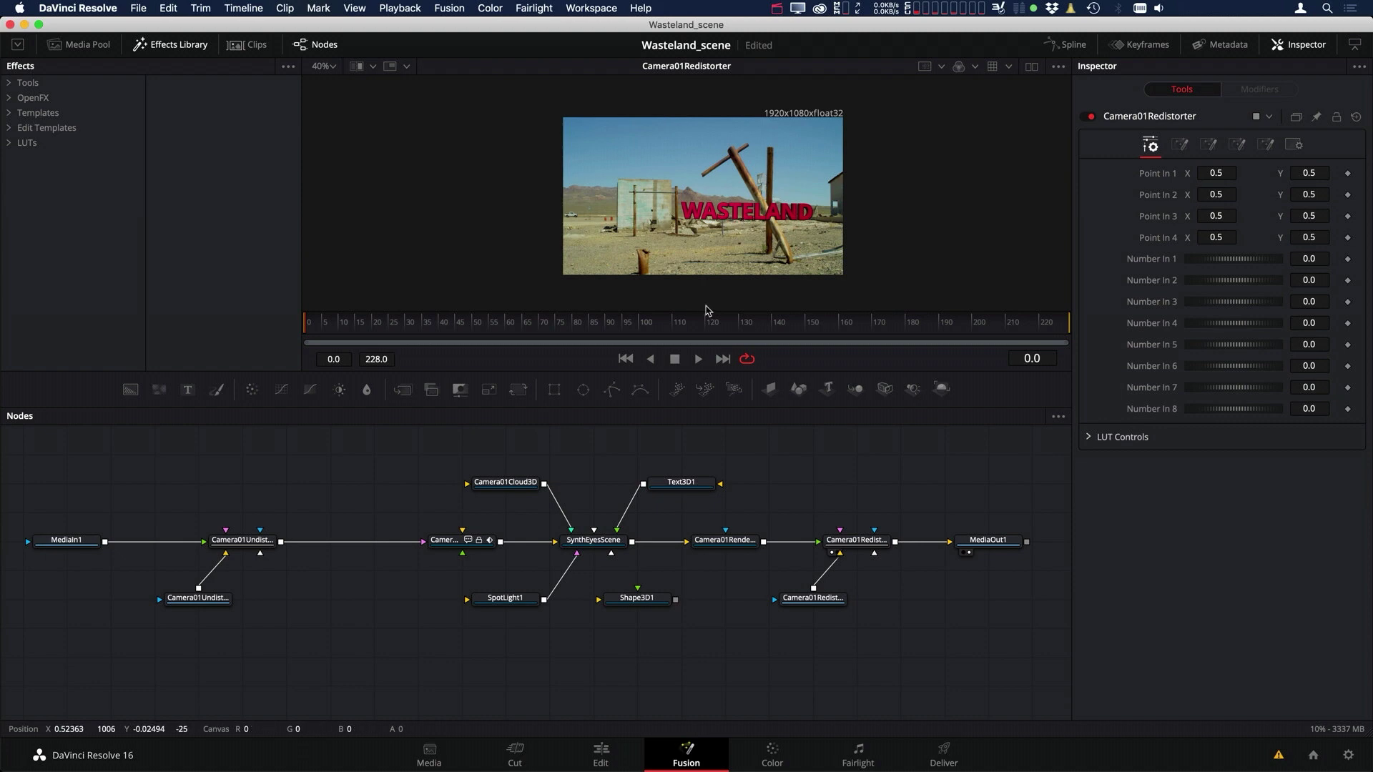
Move Shape3D1 beside the undistortion nodes and feed Camera01Undistorter's output into it.
{"action": "scroll", "coordinate": [757, 546], "scroll_direction": "down", "scroll_amount": 2}
{"action": "scroll", "coordinate": [717, 534], "scroll_direction": "right", "scroll_amount": 3}
{"action": "left_click_drag", "start_coordinate": [654, 566], "coordinate": [320, 568]}
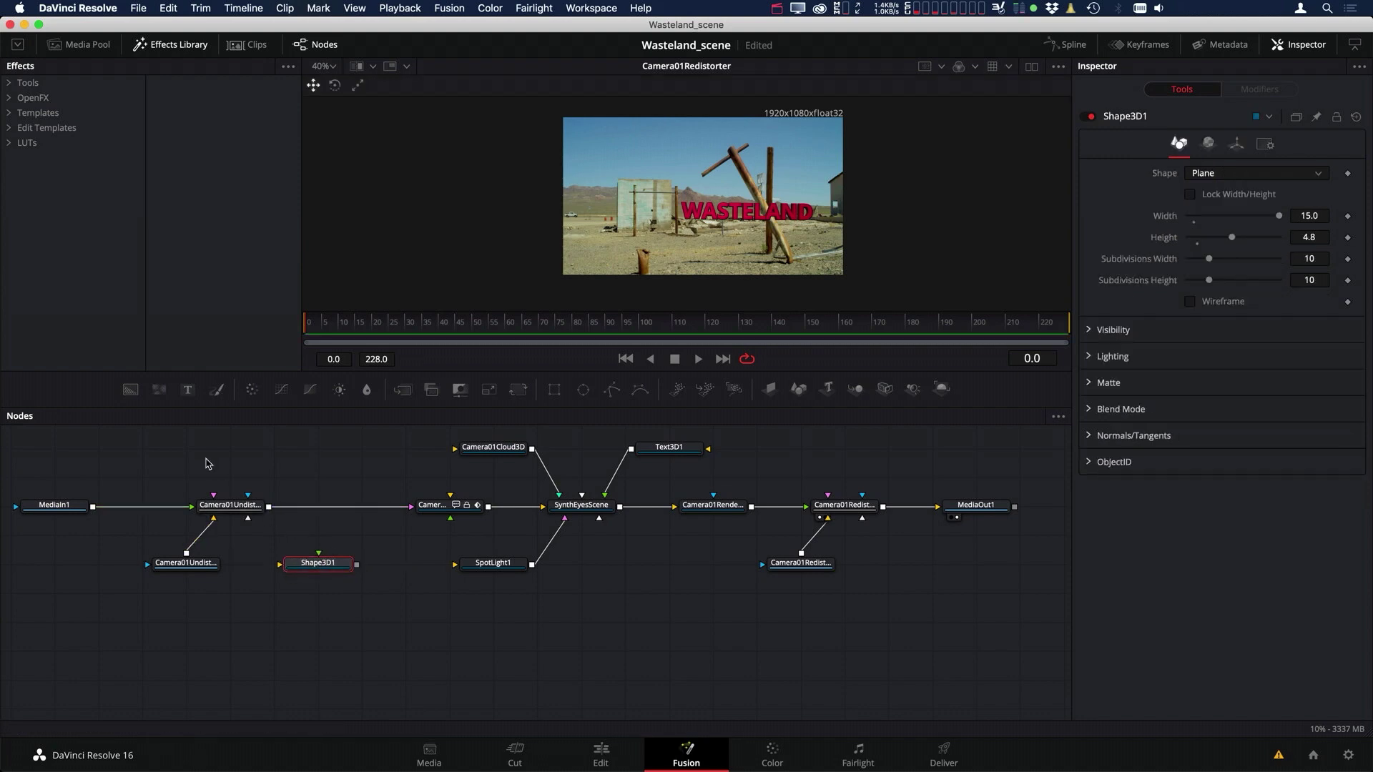
{"action": "left_click_drag", "start_coordinate": [270, 510], "coordinate": [722, 230]}
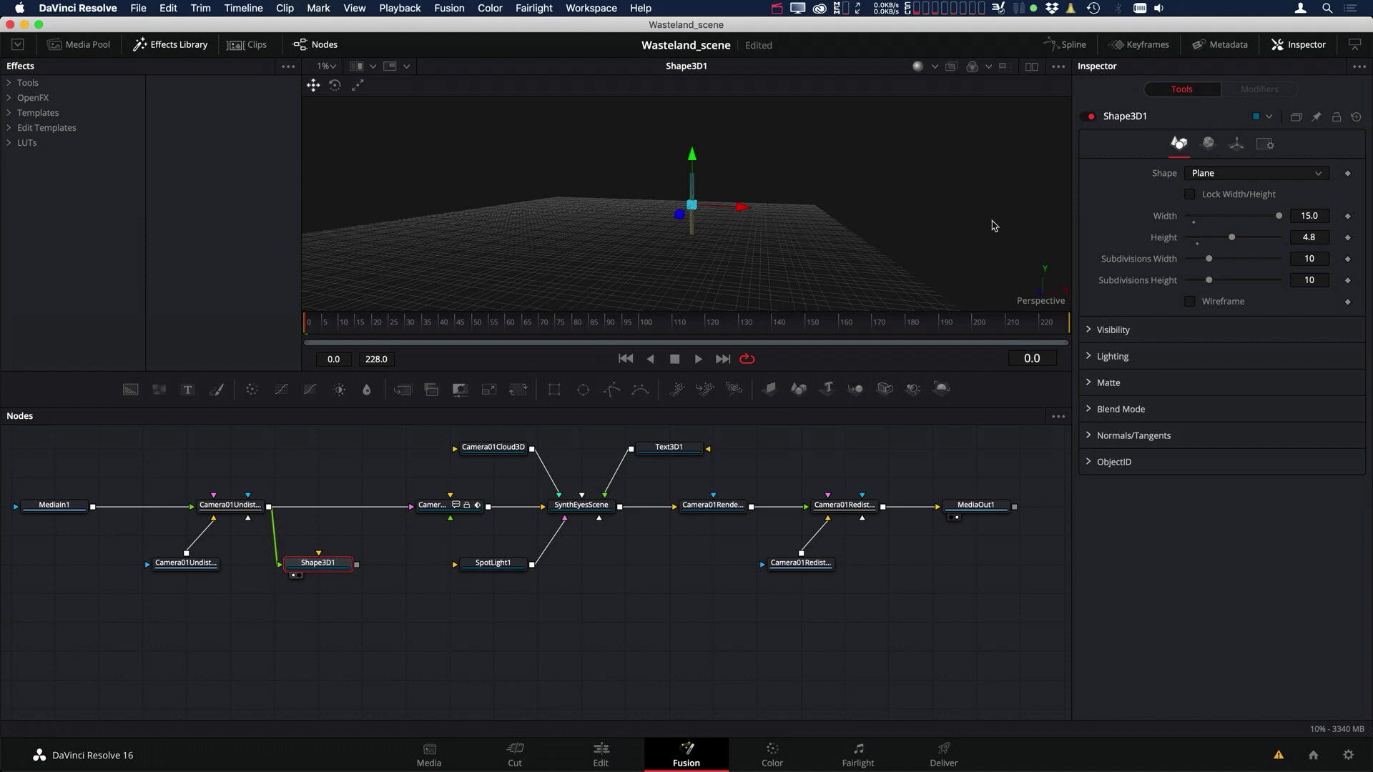
Set Shape3D1's Width to 50 and orbit the 3D view to see the plane face-on.
{"action": "left_click", "coordinate": [1326, 212]}
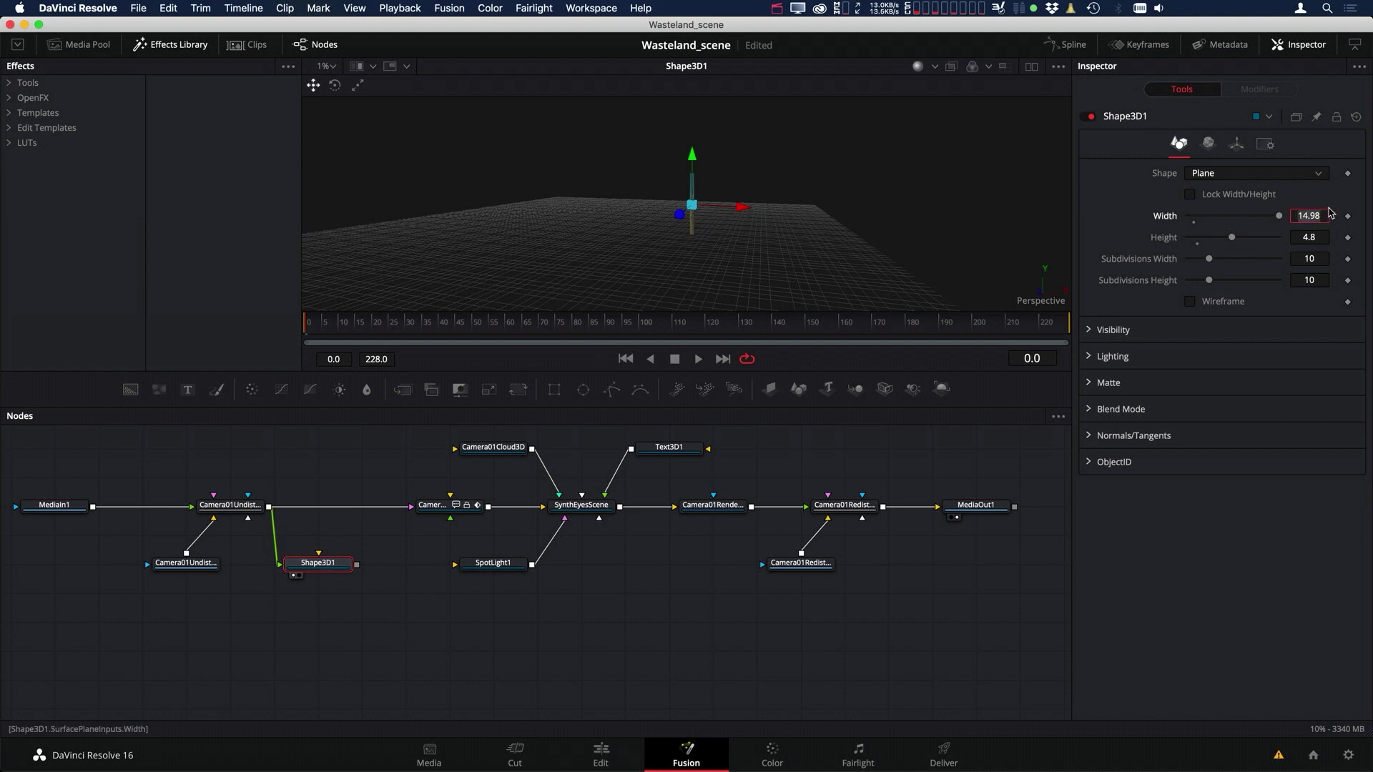
{"action": "type", "text": "50"}
{"action": "key", "text": "Return"}
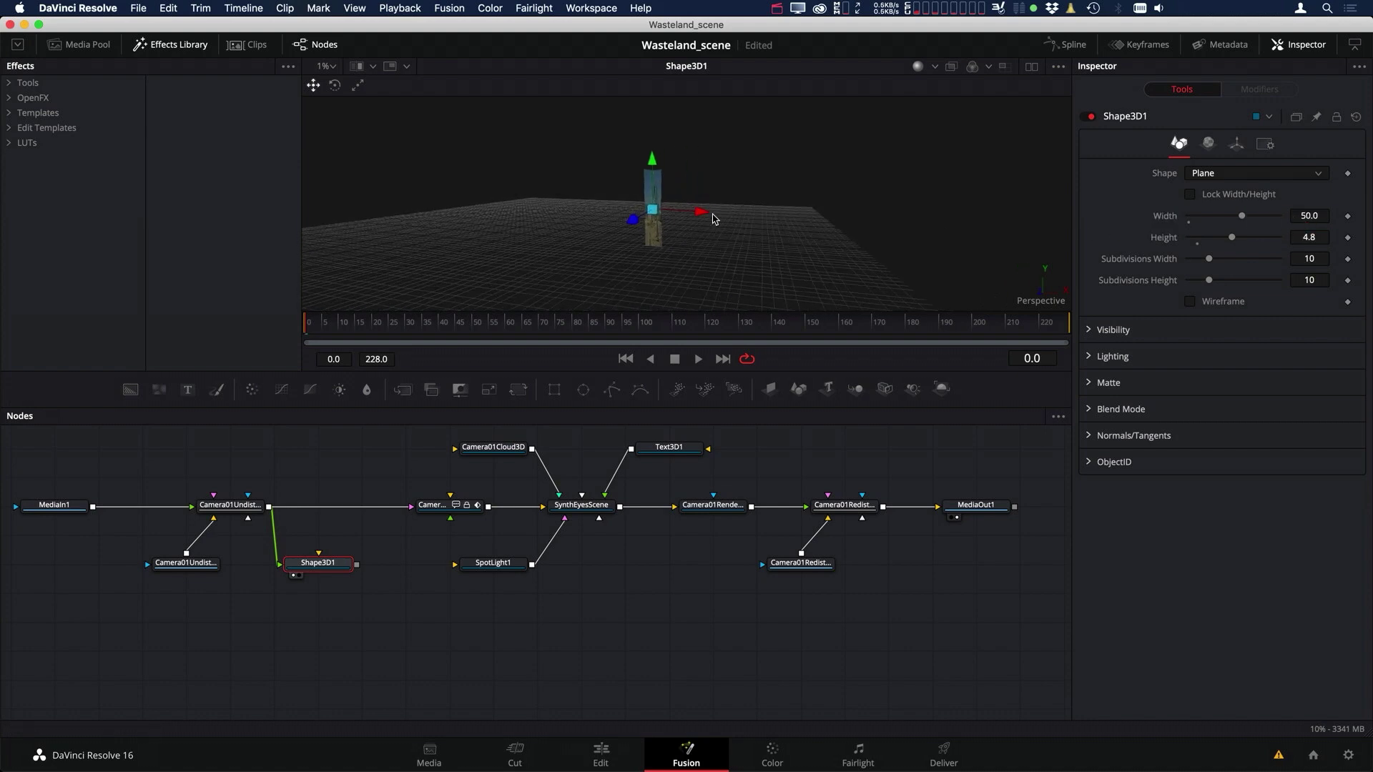
{"action": "left_click_drag", "start_coordinate": [715, 218], "coordinate": [764, 200]}
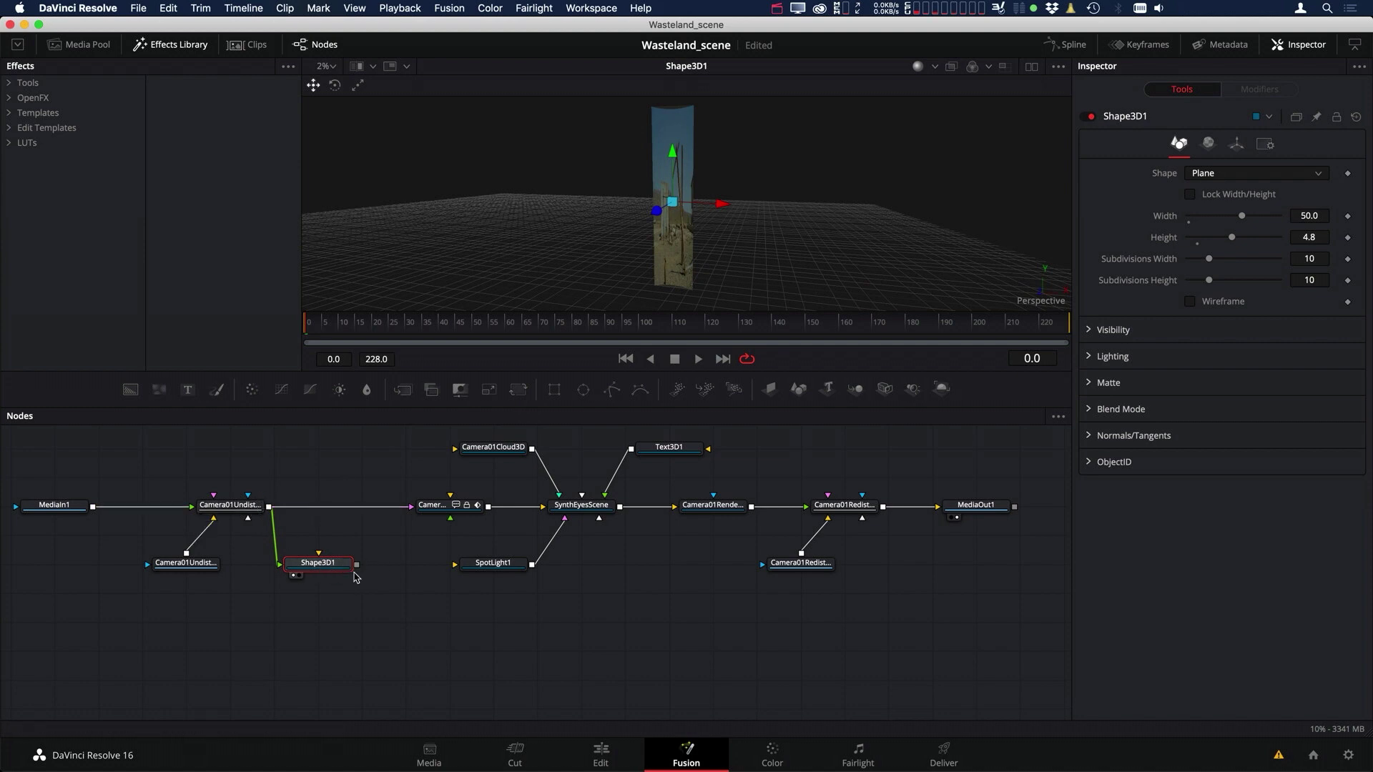
{"action": "scroll", "coordinate": [384, 481], "scroll_direction": "down", "scroll_amount": 2}
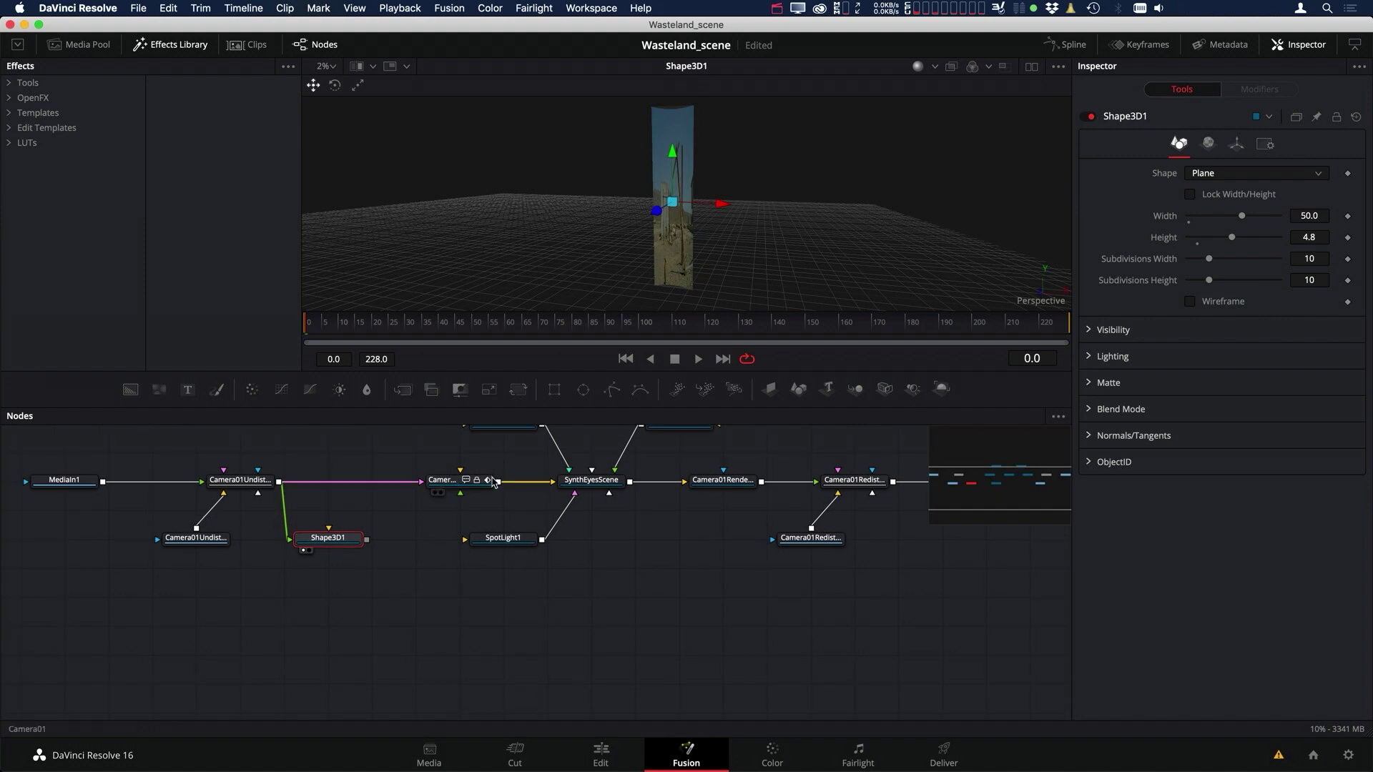
Paste two copies of Camera01, connect one into Merge3D1, and arrange them on the left.
{"action": "left_click", "coordinate": [448, 486]}
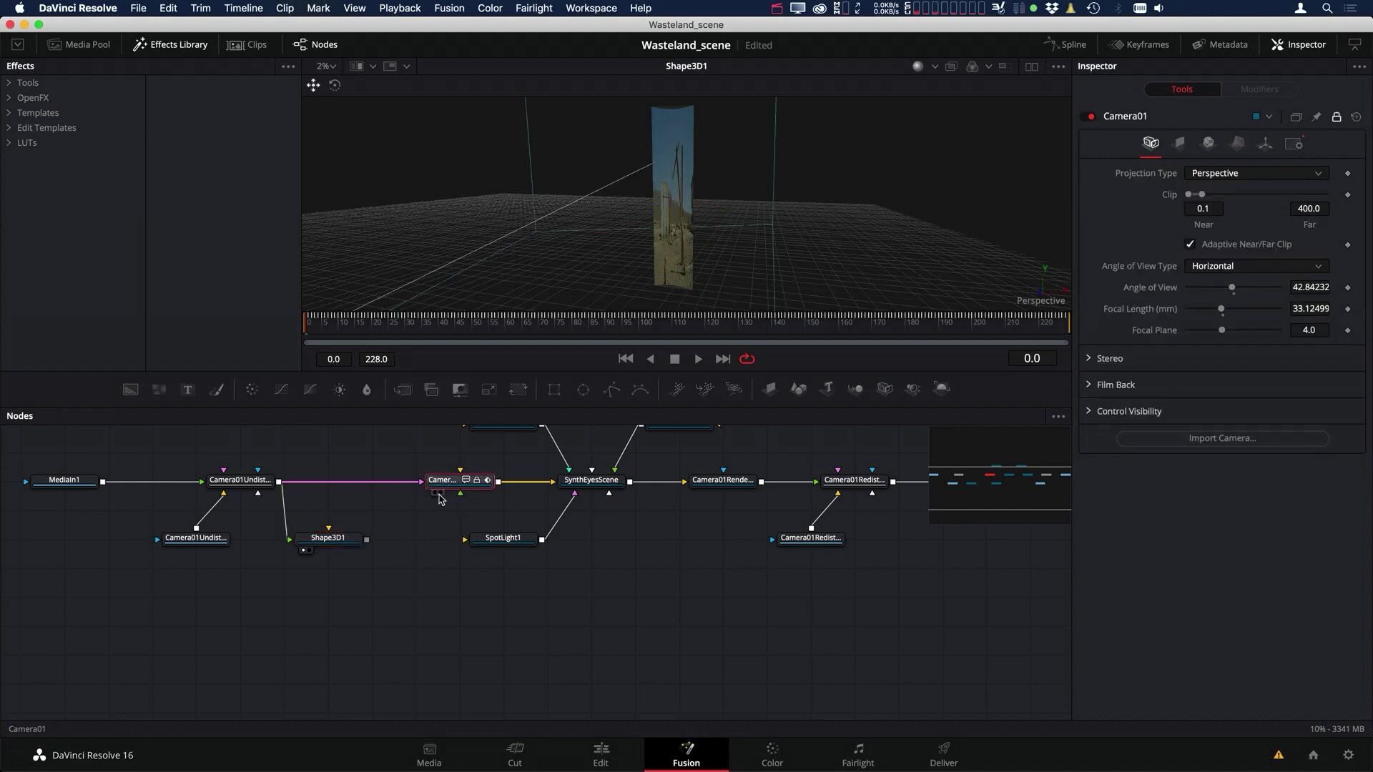
{"action": "left_click", "coordinate": [226, 617]}
{"action": "key", "text": "ctrl+v"}
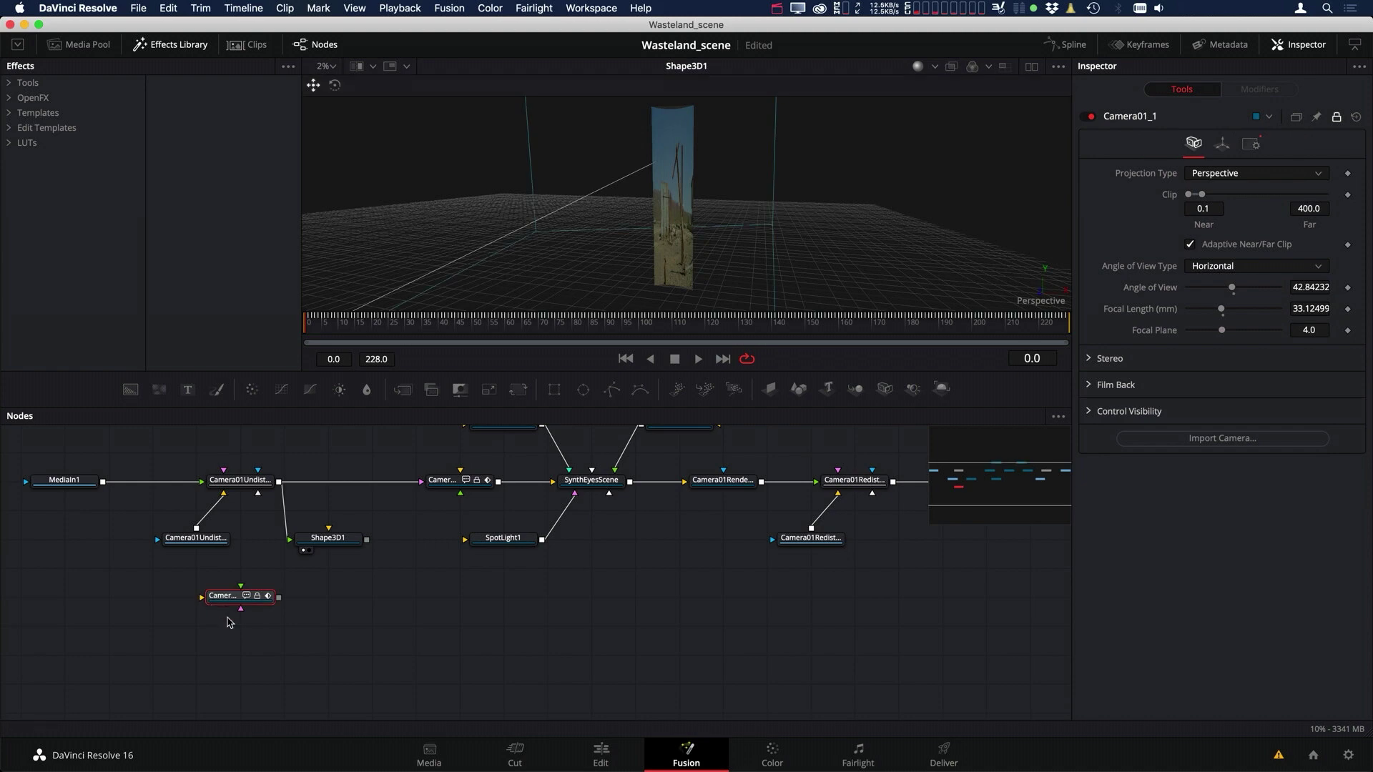
{"action": "key", "text": "ctrl+v"}
{"action": "left_click_drag", "start_coordinate": [278, 597], "coordinate": [323, 617]}
{"action": "left_click_drag", "start_coordinate": [281, 574], "coordinate": [177, 624]}
{"action": "left_click_drag", "start_coordinate": [328, 626], "coordinate": [328, 656]}
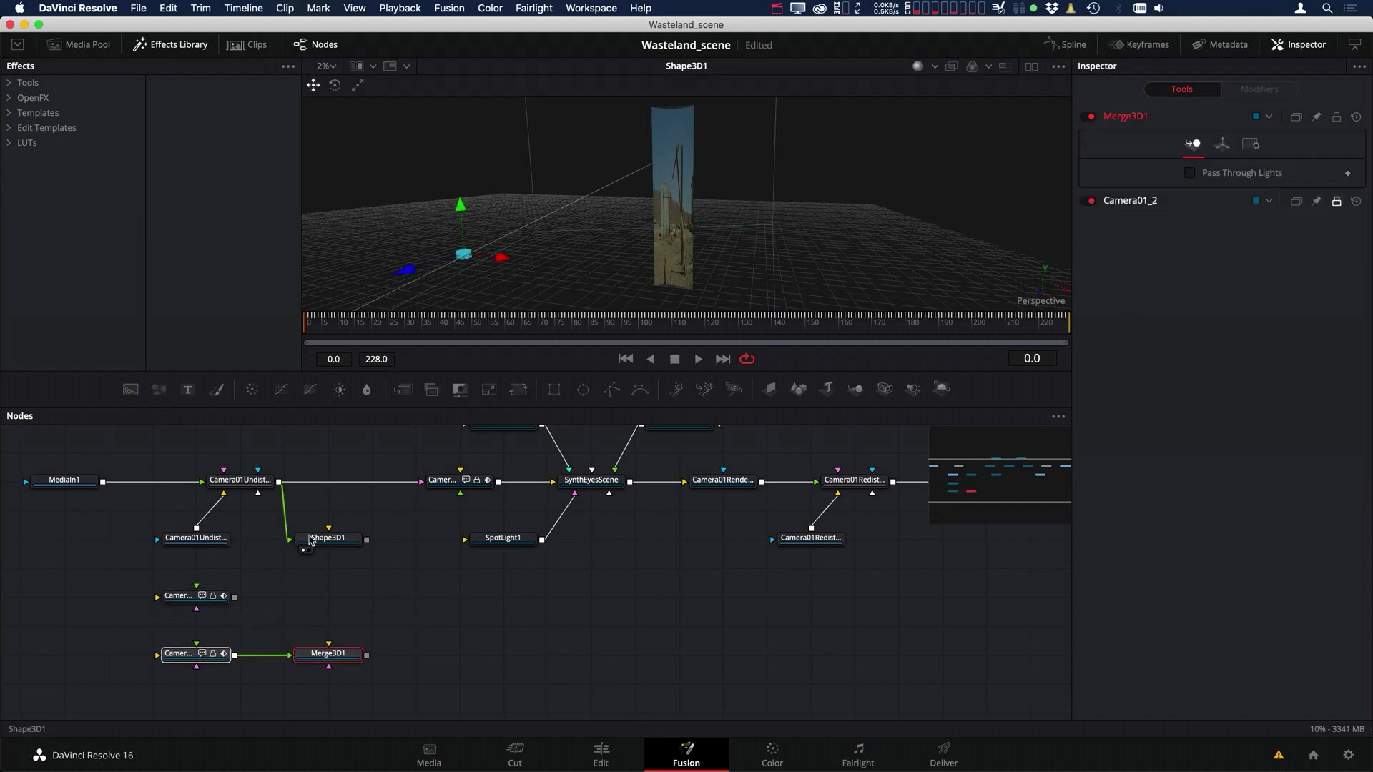
Add a UV Map 3D node after Shape3D1 and place it below in the chain.
{"action": "left_click", "coordinate": [333, 541]}
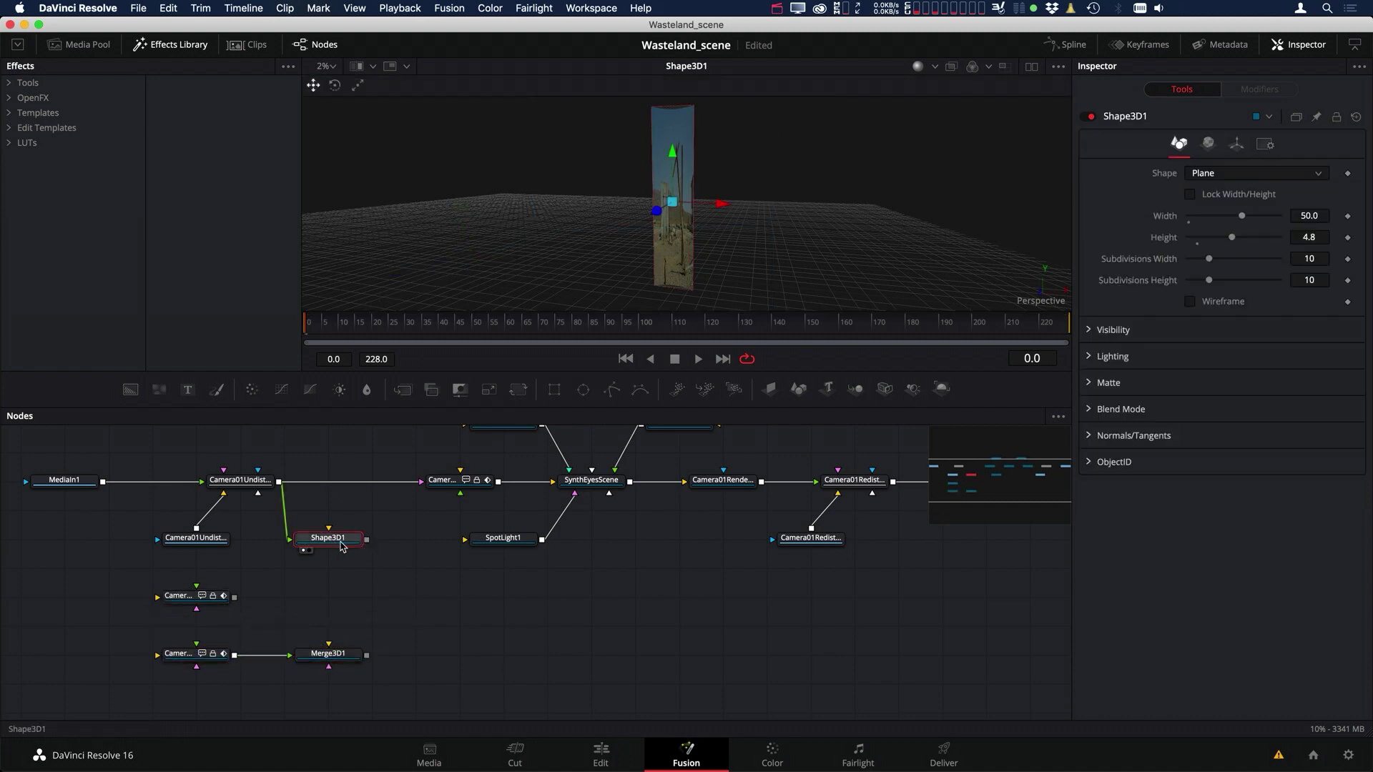
{"action": "key", "text": "shift+space"}
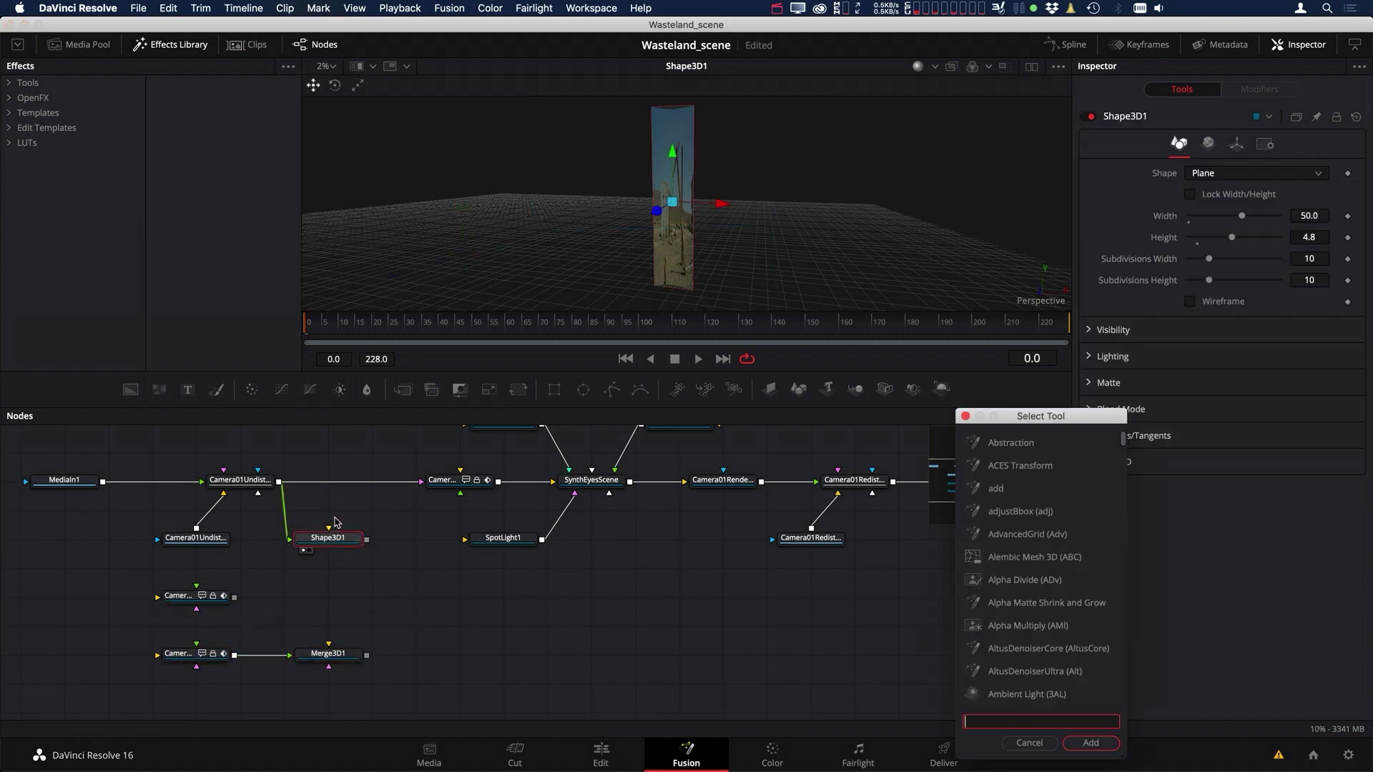
{"action": "type", "text": "uv"}
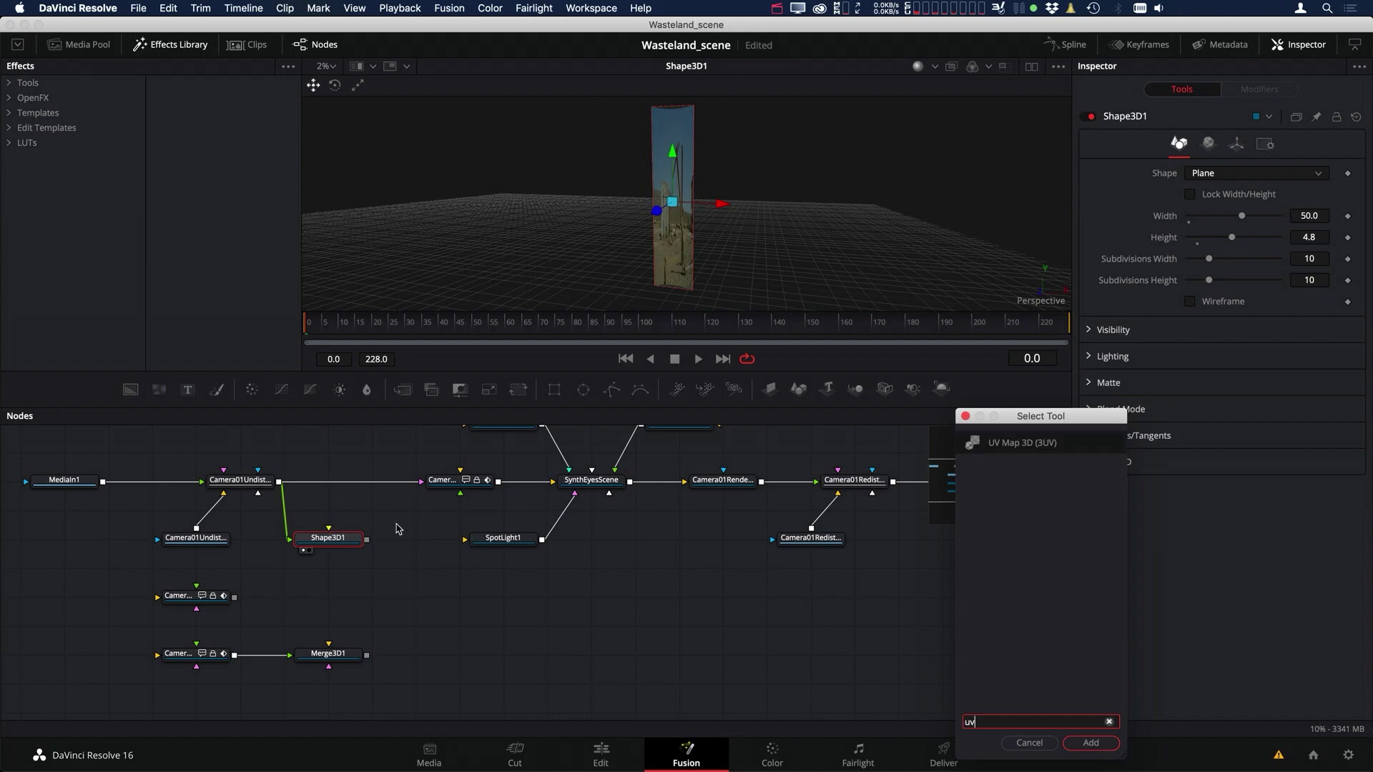
{"action": "left_click", "coordinate": [1018, 444]}
{"action": "left_click", "coordinate": [1105, 751]}
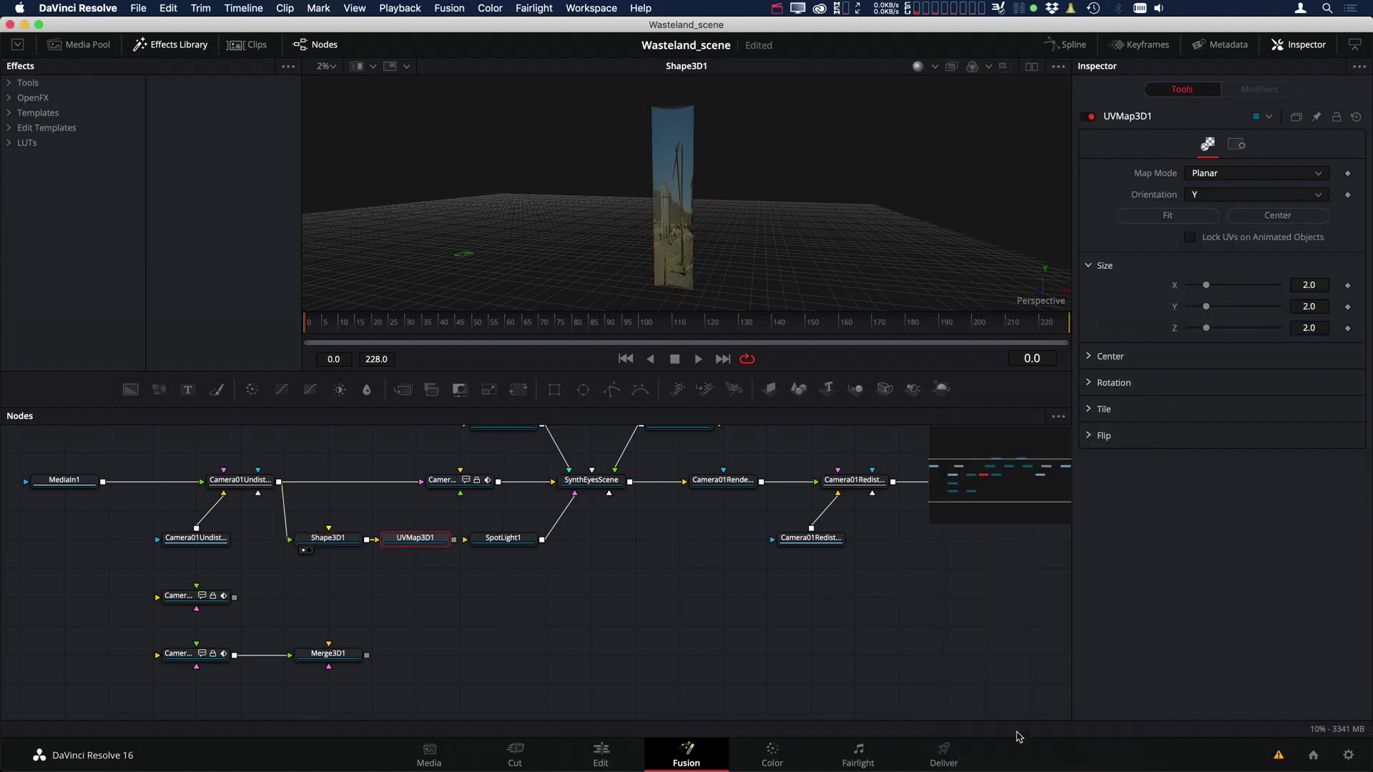
{"action": "left_click_drag", "start_coordinate": [402, 547], "coordinate": [324, 603]}
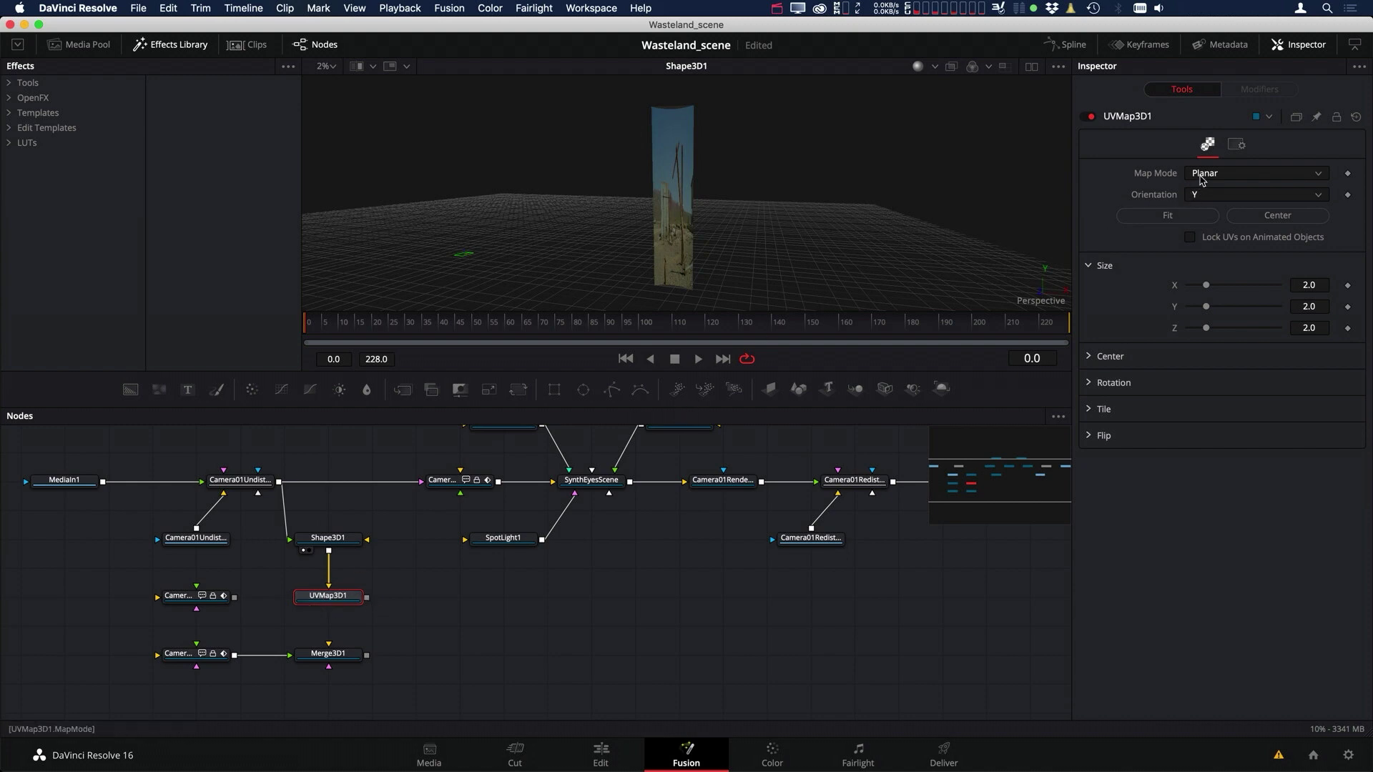
Set UVMap3D1's Map Mode to Camera, connect a camera copy, and view the result.
{"action": "left_click", "coordinate": [1241, 176]}
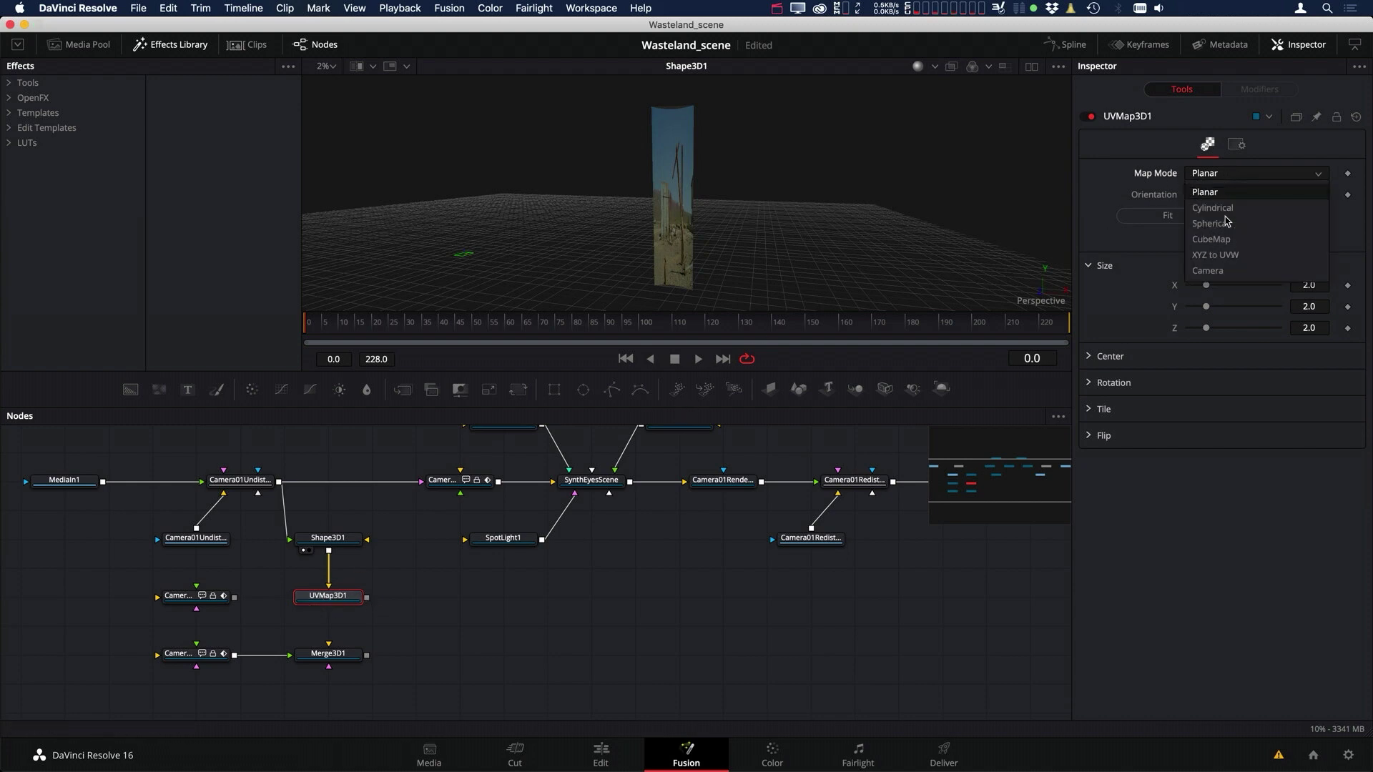
{"action": "left_click", "coordinate": [1223, 276]}
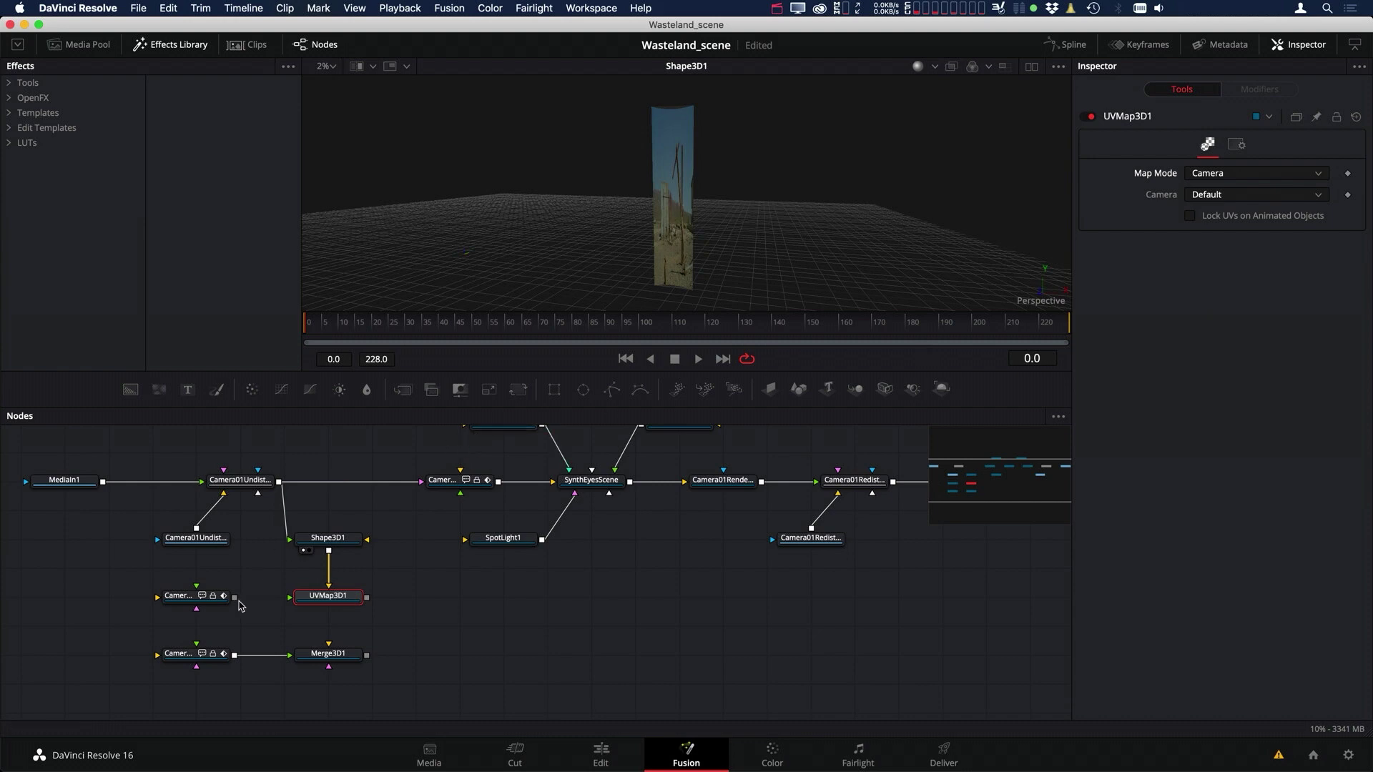
{"action": "left_click_drag", "start_coordinate": [234, 597], "coordinate": [358, 599]}
{"action": "key", "text": "1"}
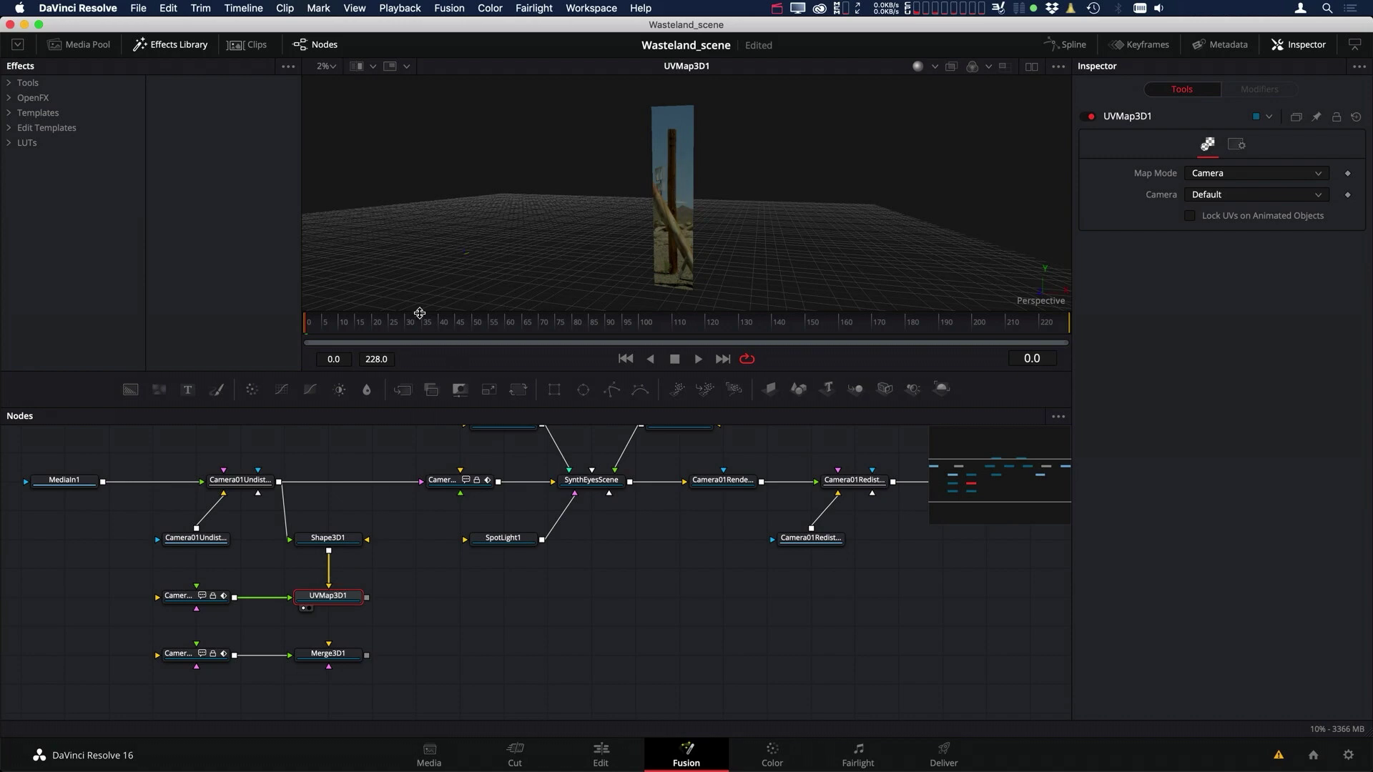
Scrub from frame 0 to 116 to check the projected pole stays on the plane.
{"action": "left_click_drag", "start_coordinate": [325, 328], "coordinate": [693, 328]}
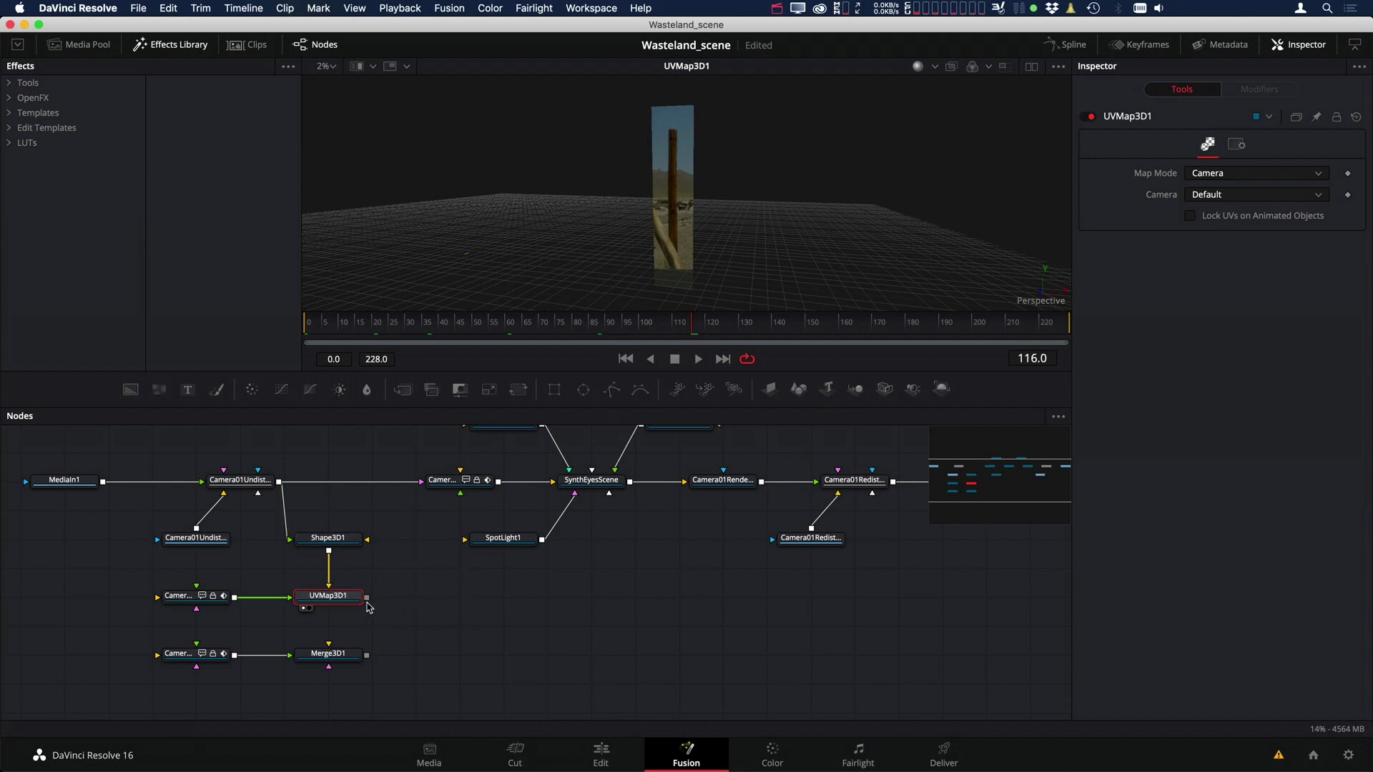
Link UVMap3D1's output into Merge3D1, view the merge, and inspect the lower camera copy.
{"action": "left_click_drag", "start_coordinate": [368, 598], "coordinate": [342, 657]}
{"action": "left_click", "coordinate": [343, 658]}
{"action": "key", "text": "1"}
{"action": "left_click", "coordinate": [194, 663]}
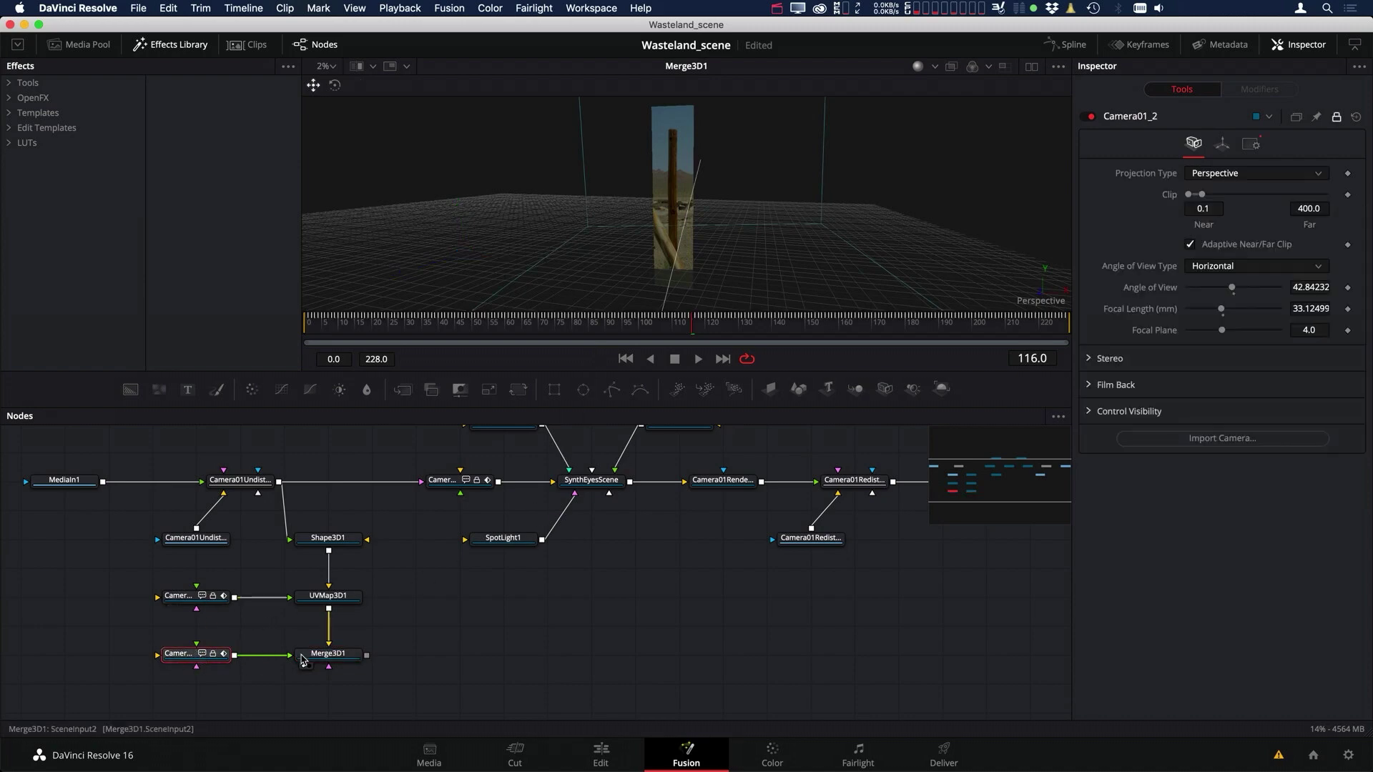
{"action": "left_click", "coordinate": [351, 663]}
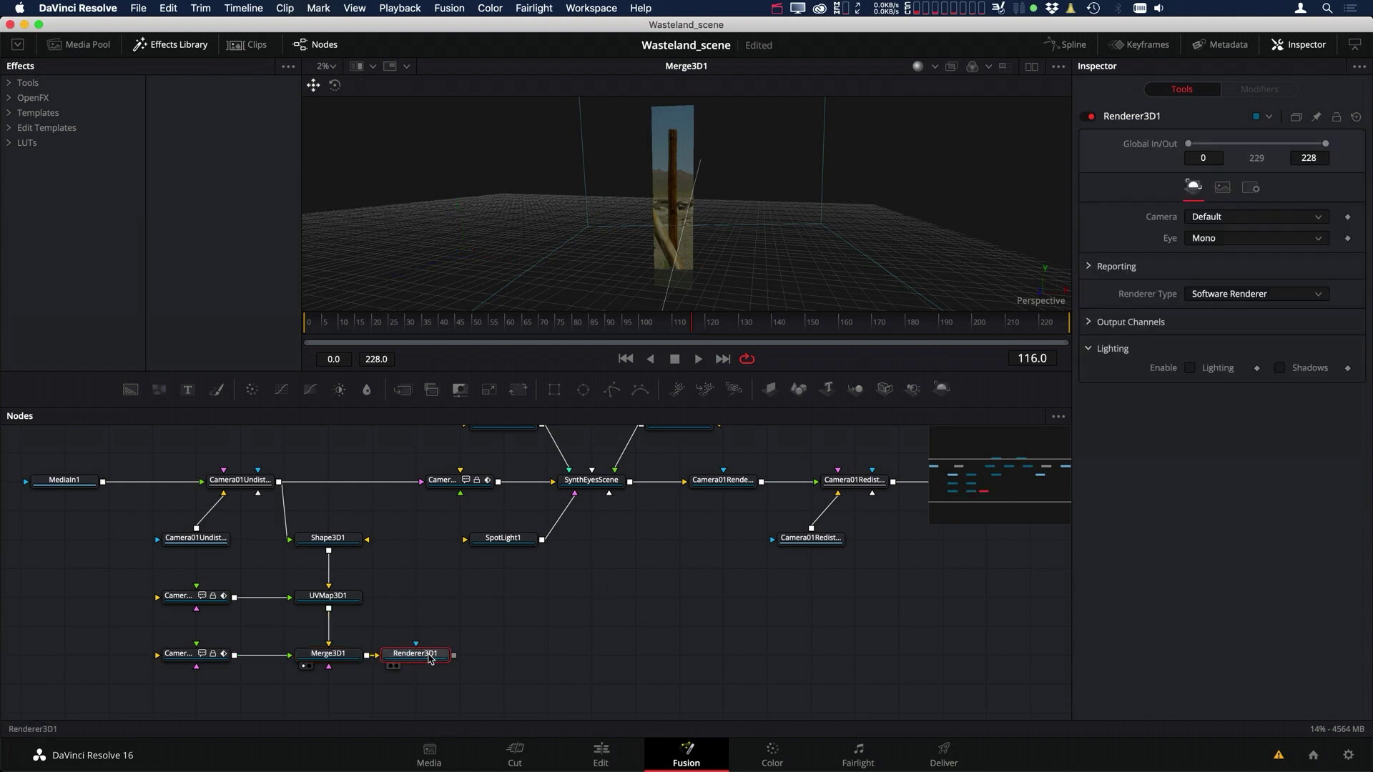
Place Renderer3D1 below Merge3D1 and view its 1920x1080 output zoomed out.
{"action": "left_click_drag", "start_coordinate": [431, 656], "coordinate": [341, 711]}
{"action": "scroll", "coordinate": [390, 651], "scroll_direction": "down", "scroll_amount": 2}
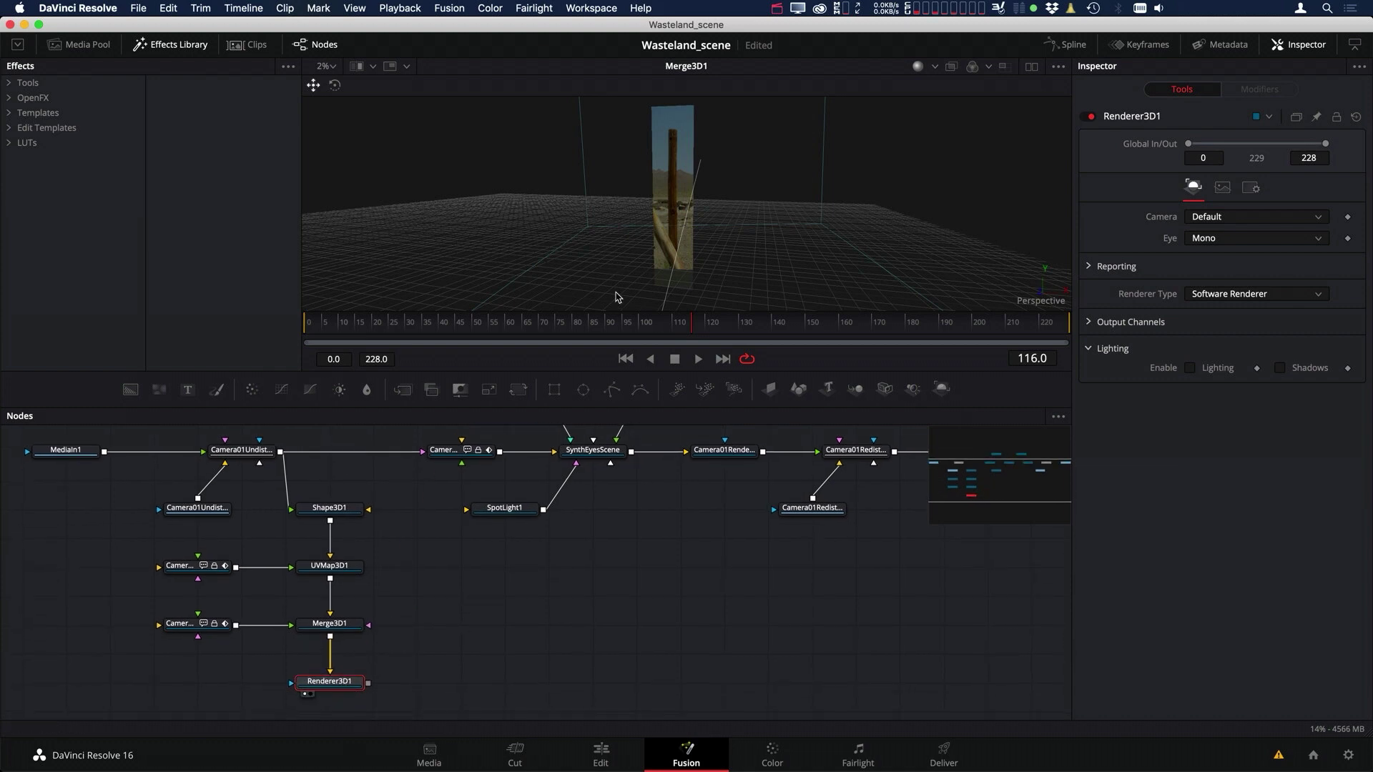
{"action": "key", "text": "1"}
{"action": "scroll", "coordinate": [737, 253], "scroll_direction": "down", "scroll_amount": 5}
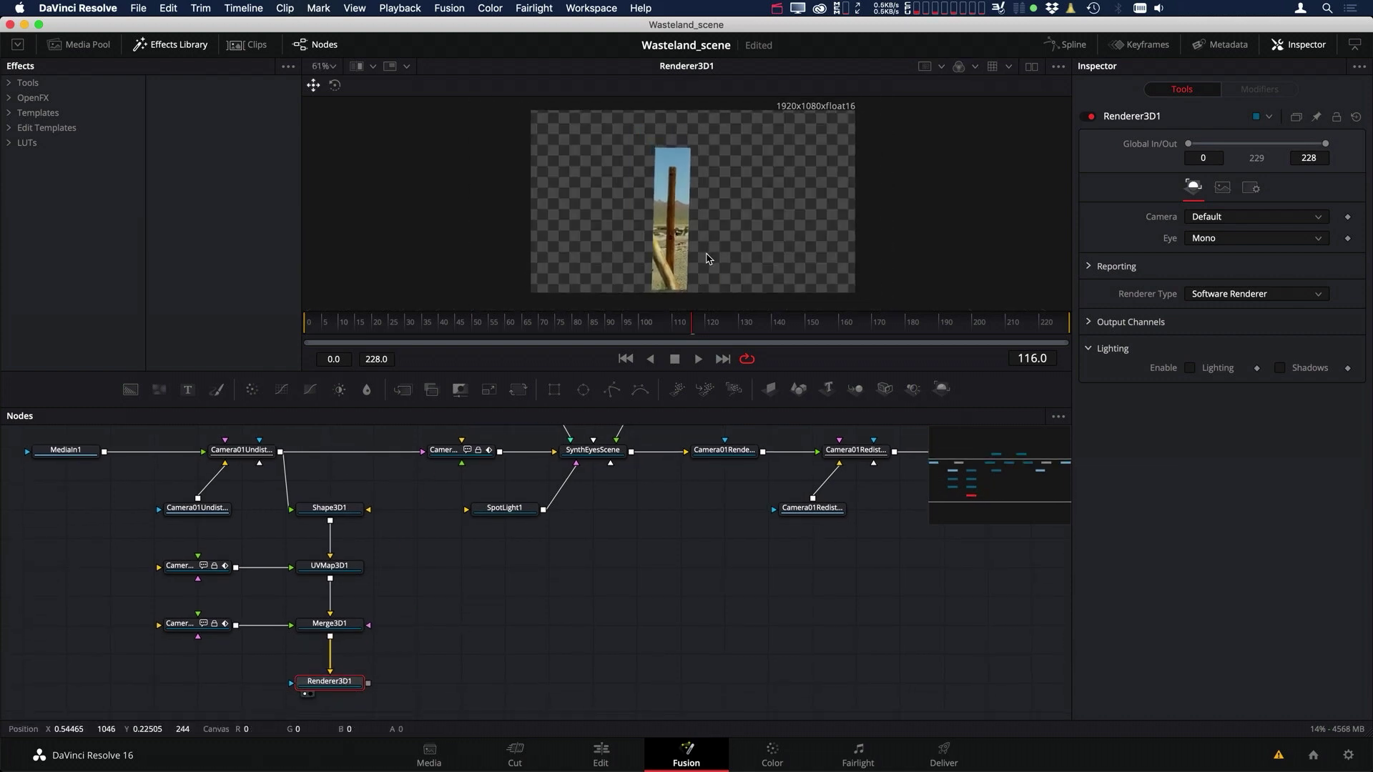
{"action": "scroll", "coordinate": [706, 261], "scroll_direction": "down", "scroll_amount": 2}
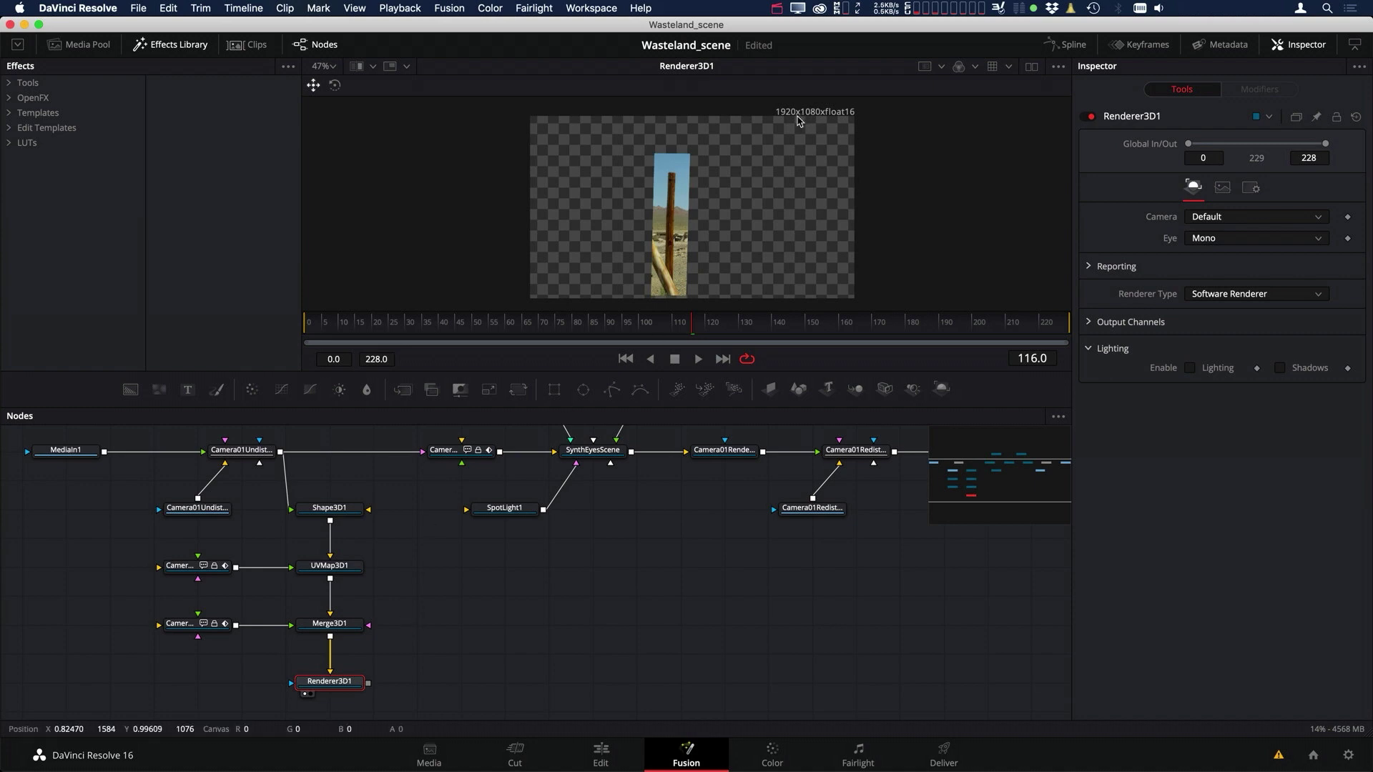
Turn off Auto Resolution on Renderer3D1, set it to 2006x1128, and preview the output.
{"action": "left_click", "coordinate": [217, 463]}
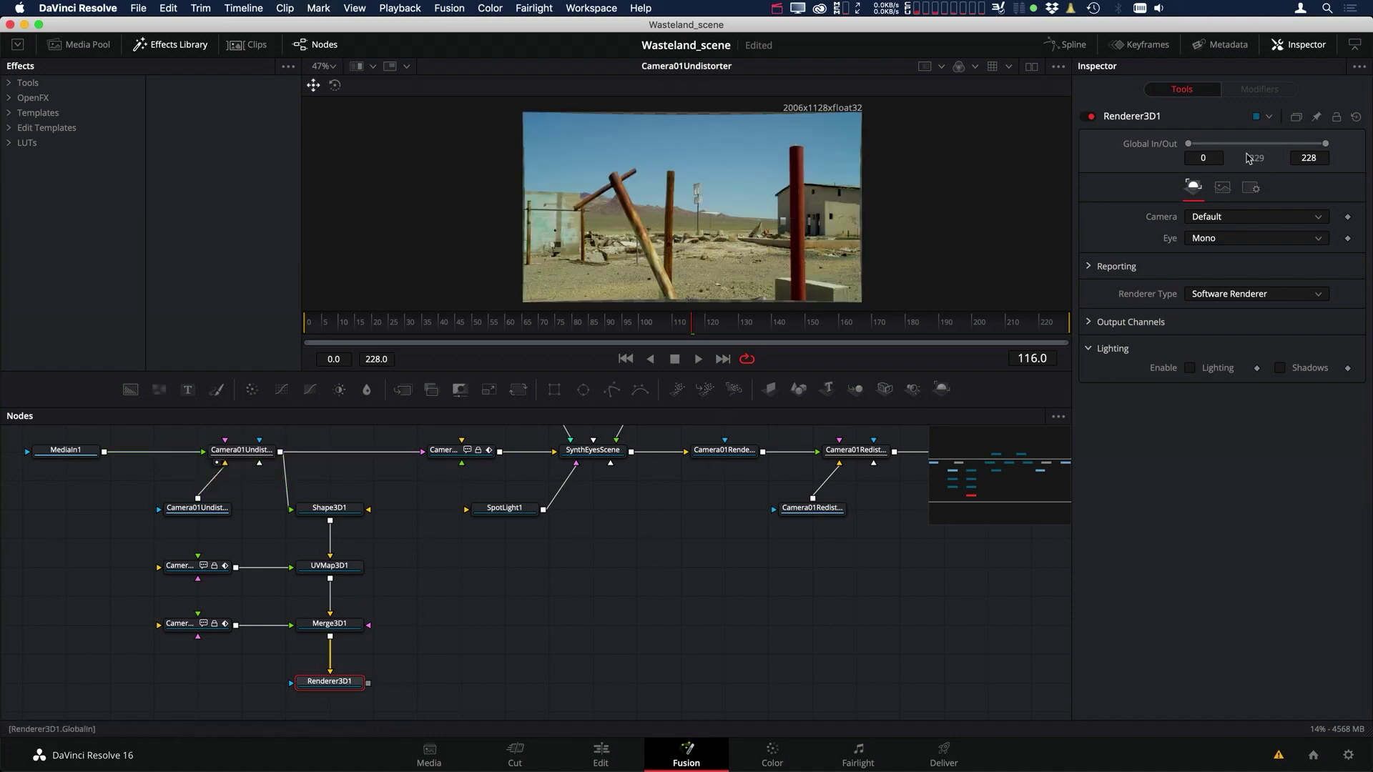
{"action": "left_click", "coordinate": [1223, 189]}
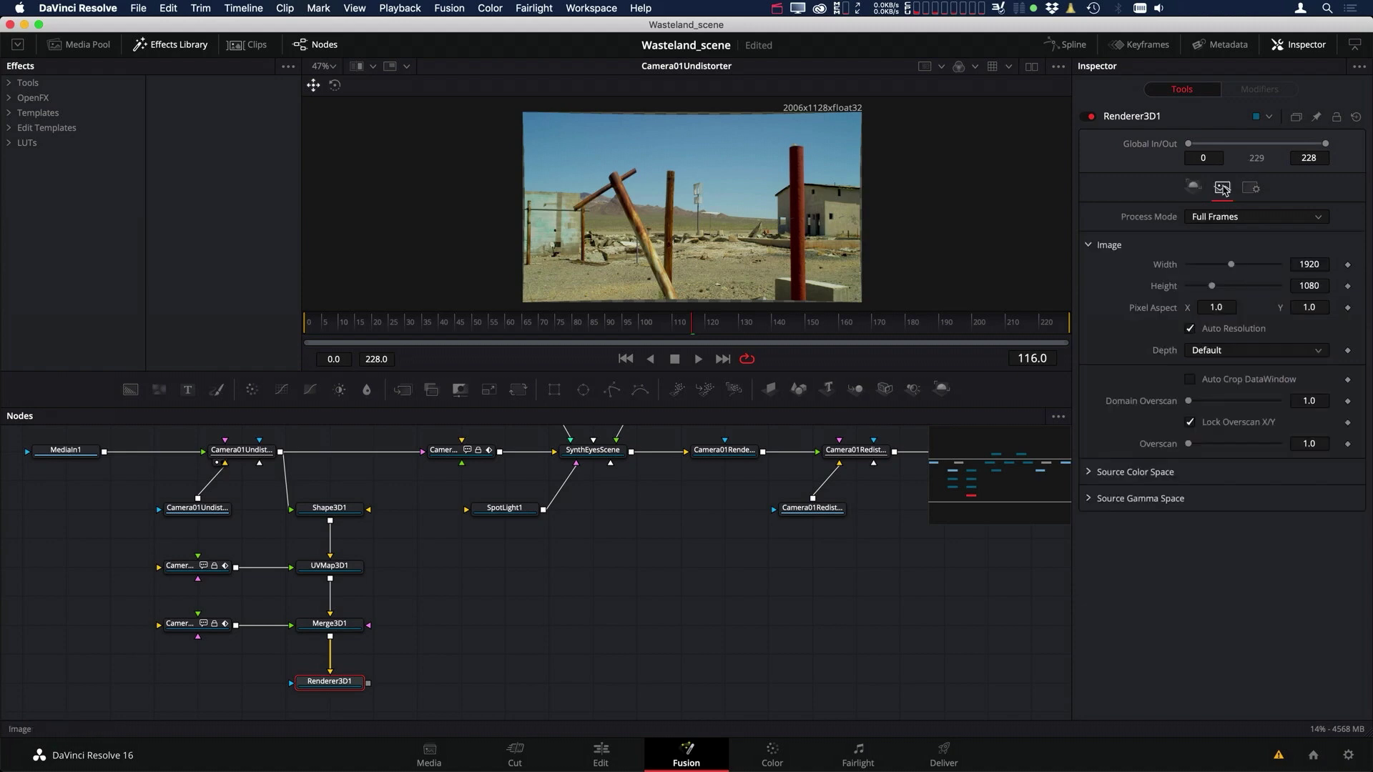
{"action": "left_click", "coordinate": [1218, 333]}
{"action": "left_click_drag", "start_coordinate": [1325, 263], "coordinate": [1328, 263]}
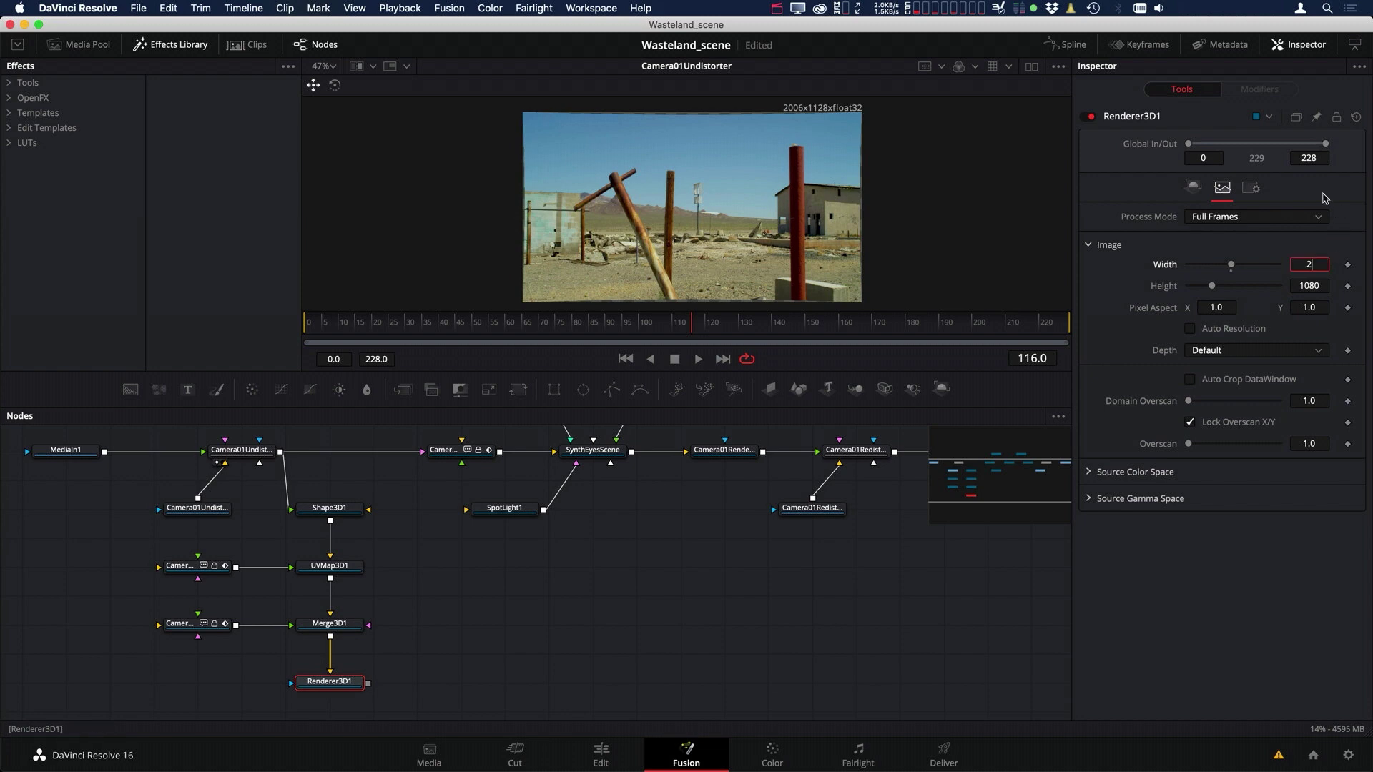
{"action": "type", "text": "2006"}
{"action": "key", "text": "Tab"}
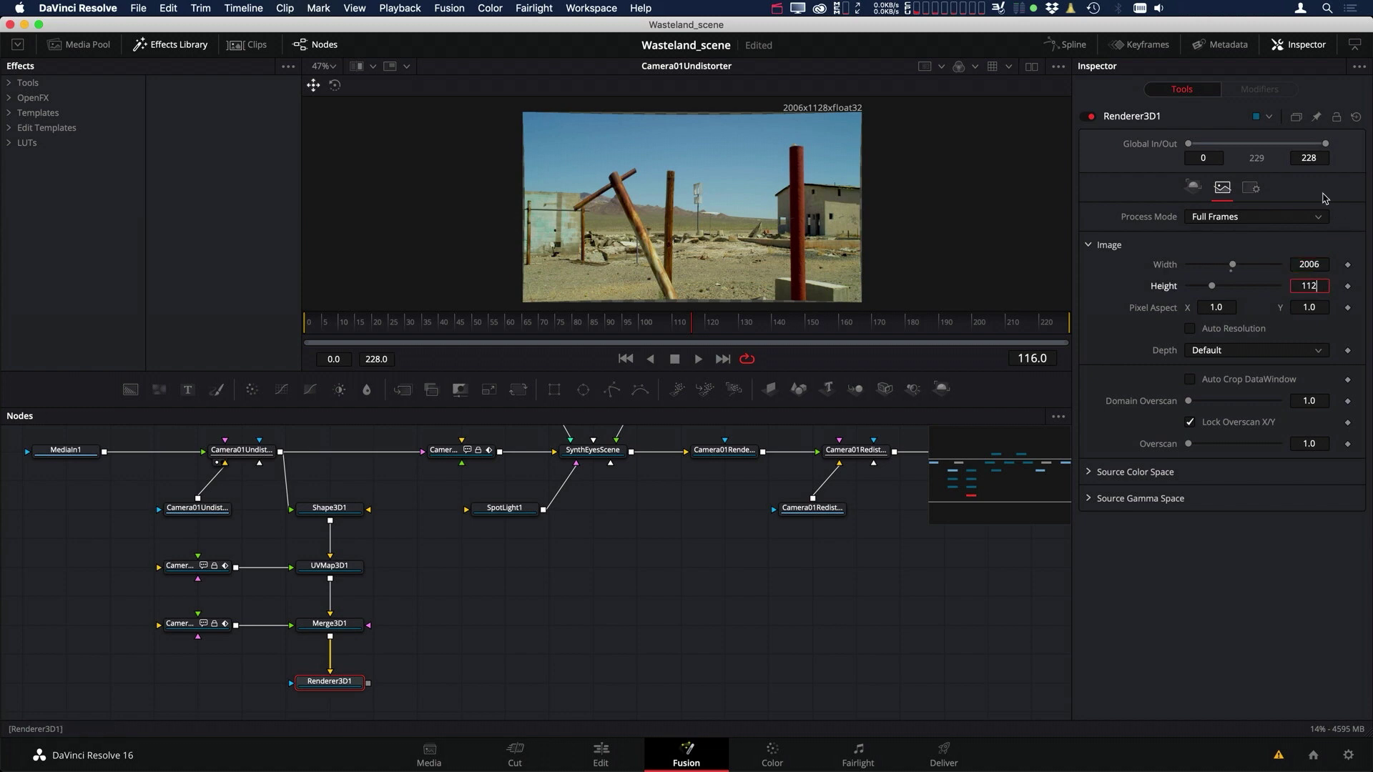
{"action": "key", "text": "Tab"}
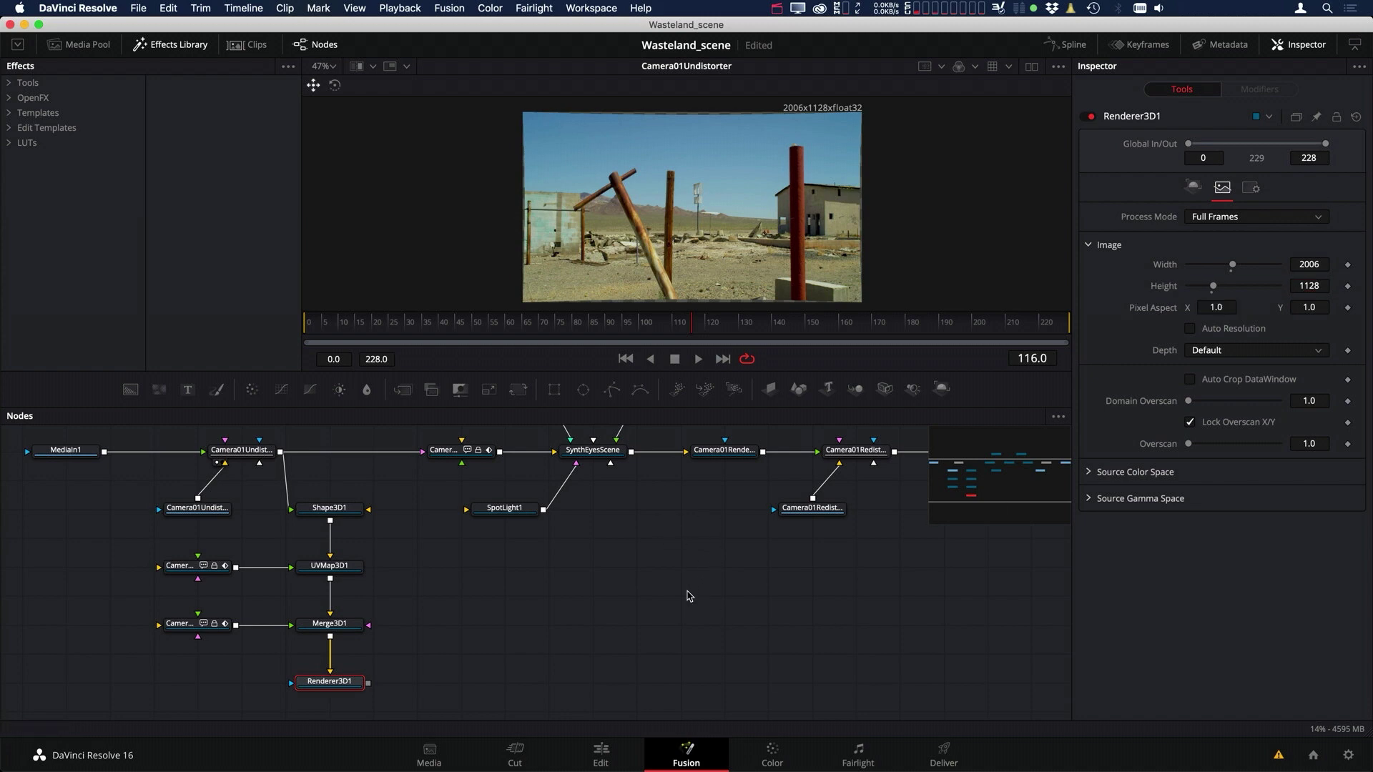
{"action": "left_click_drag", "start_coordinate": [344, 685], "coordinate": [727, 178]}
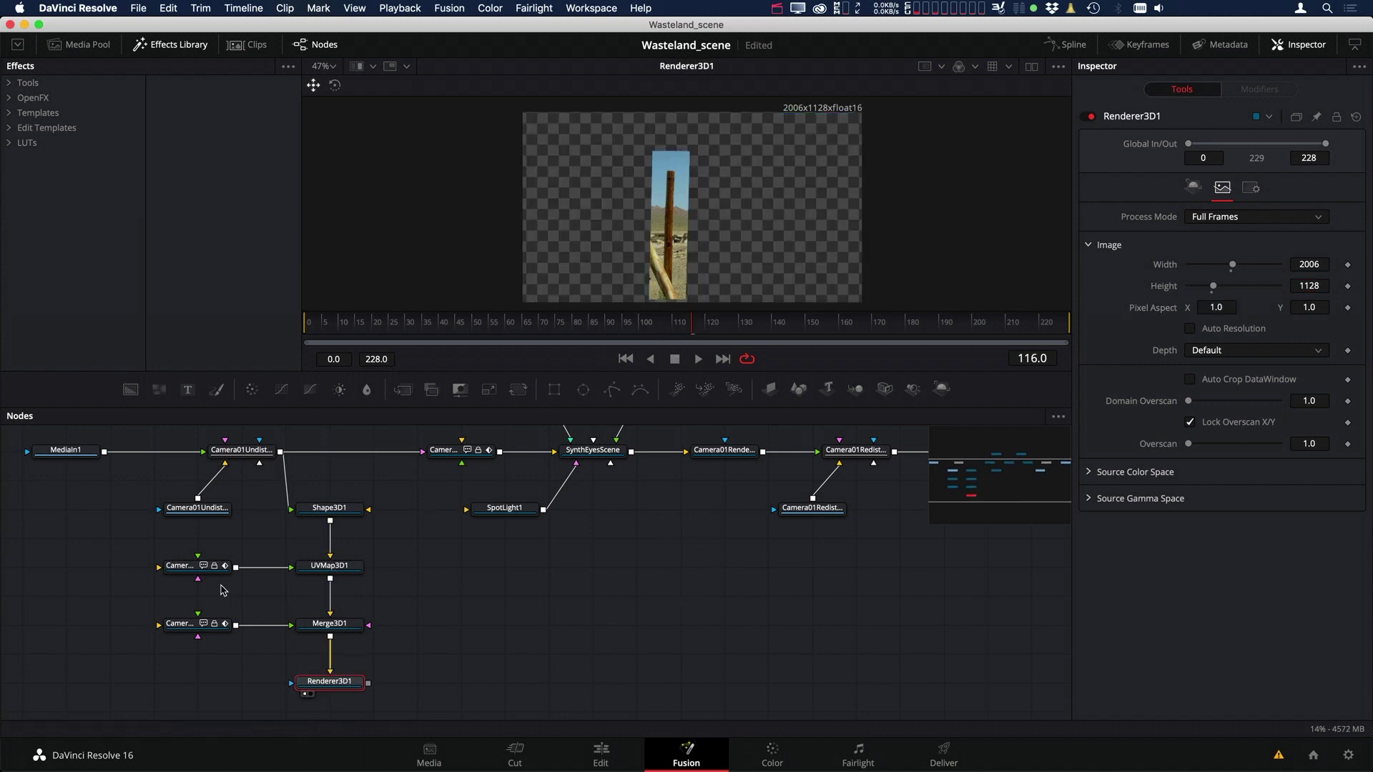
Scrub the shot between frames 112 and 78 and bring up Camera01_2's settings.
{"action": "left_click", "coordinate": [680, 325]}
{"action": "left_click_drag", "start_coordinate": [680, 325], "coordinate": [575, 328]}
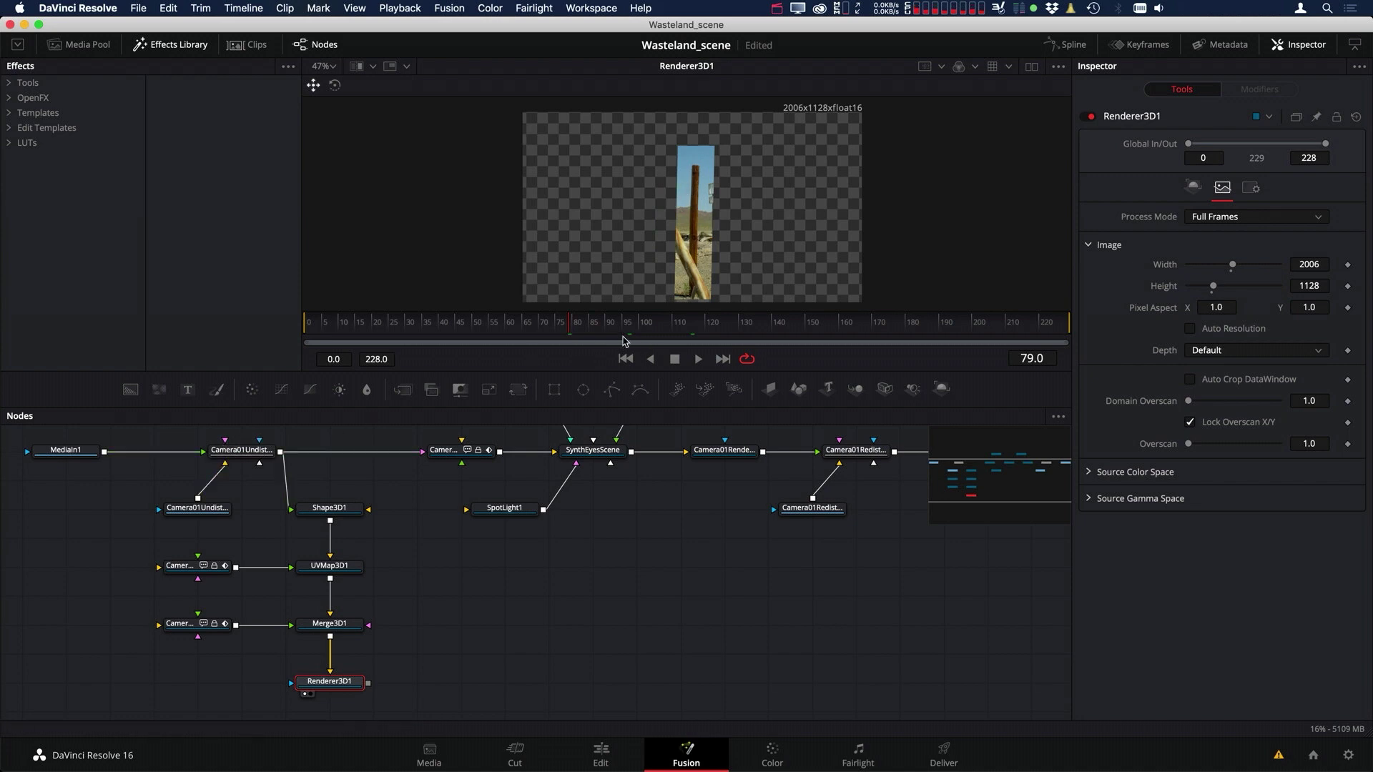
{"action": "left_click", "coordinate": [180, 623]}
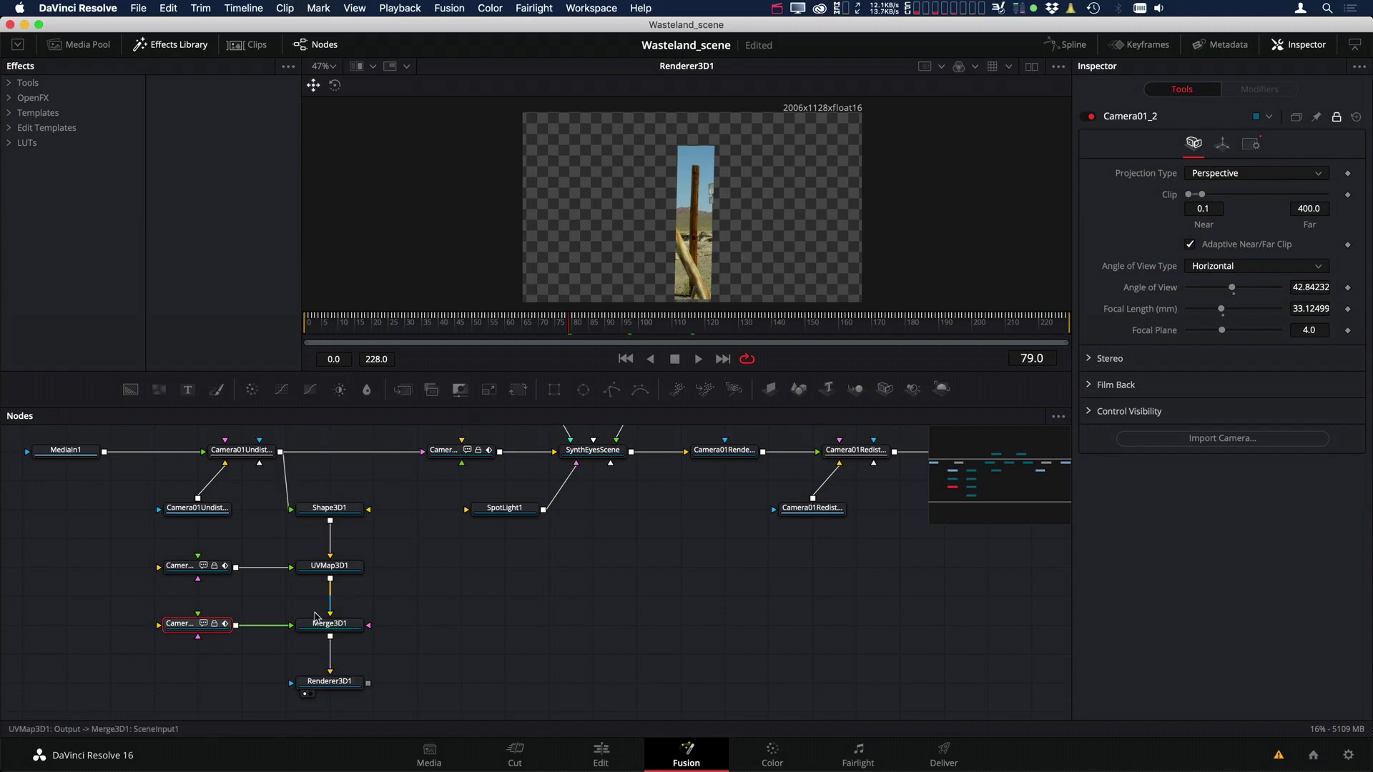
{"action": "left_click_drag", "start_coordinate": [570, 328], "coordinate": [593, 330]}
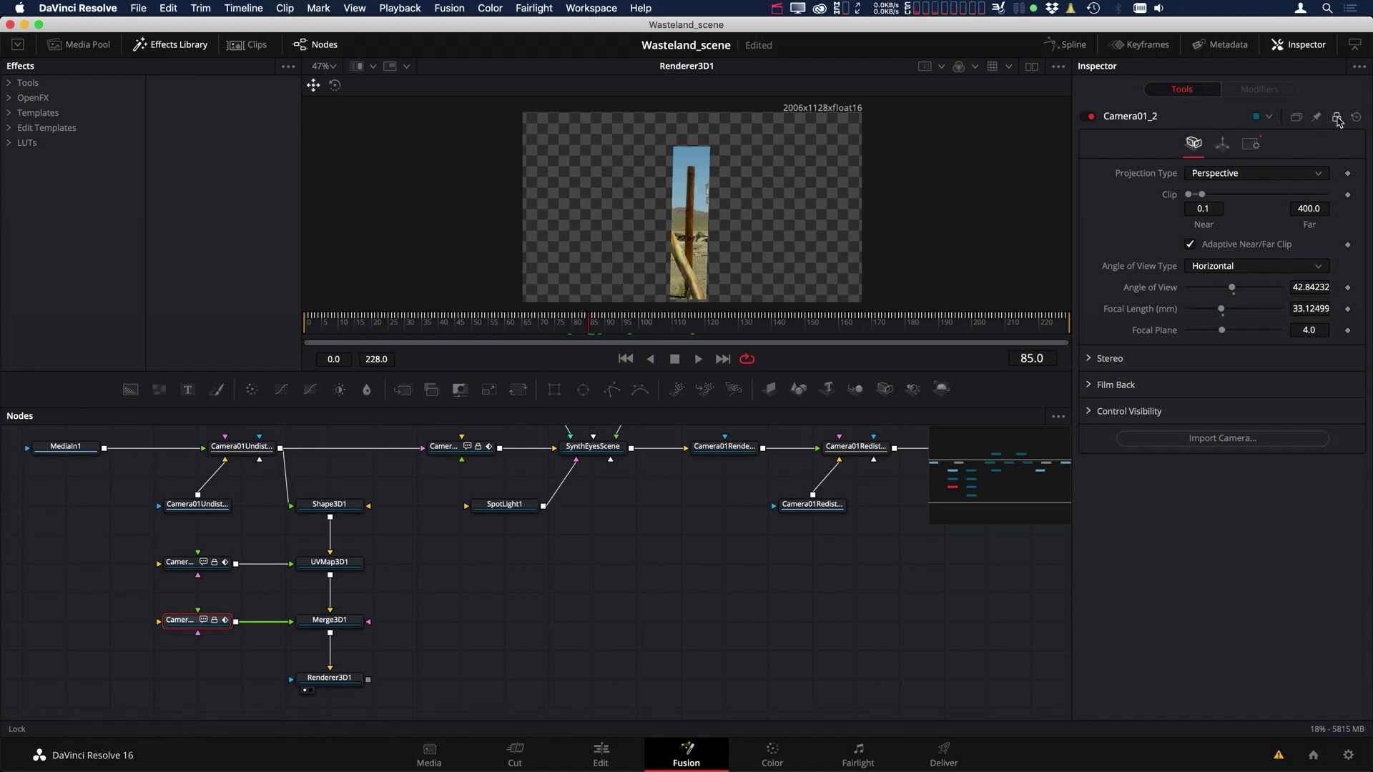
Unlock Camera01_2 and remove all its translation and rotation keyframes, then verify the fixed projection.
{"action": "left_click", "coordinate": [1336, 118]}
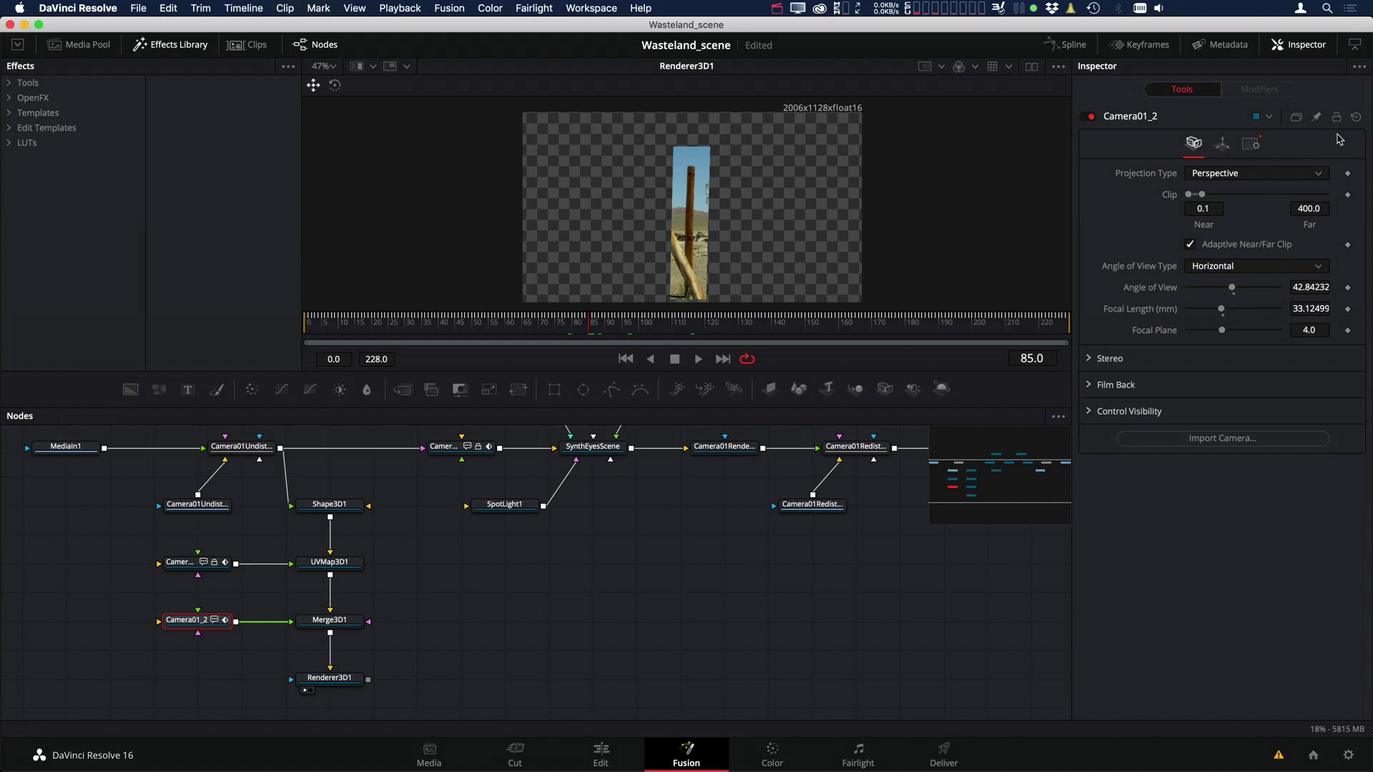
{"action": "left_click", "coordinate": [1223, 145]}
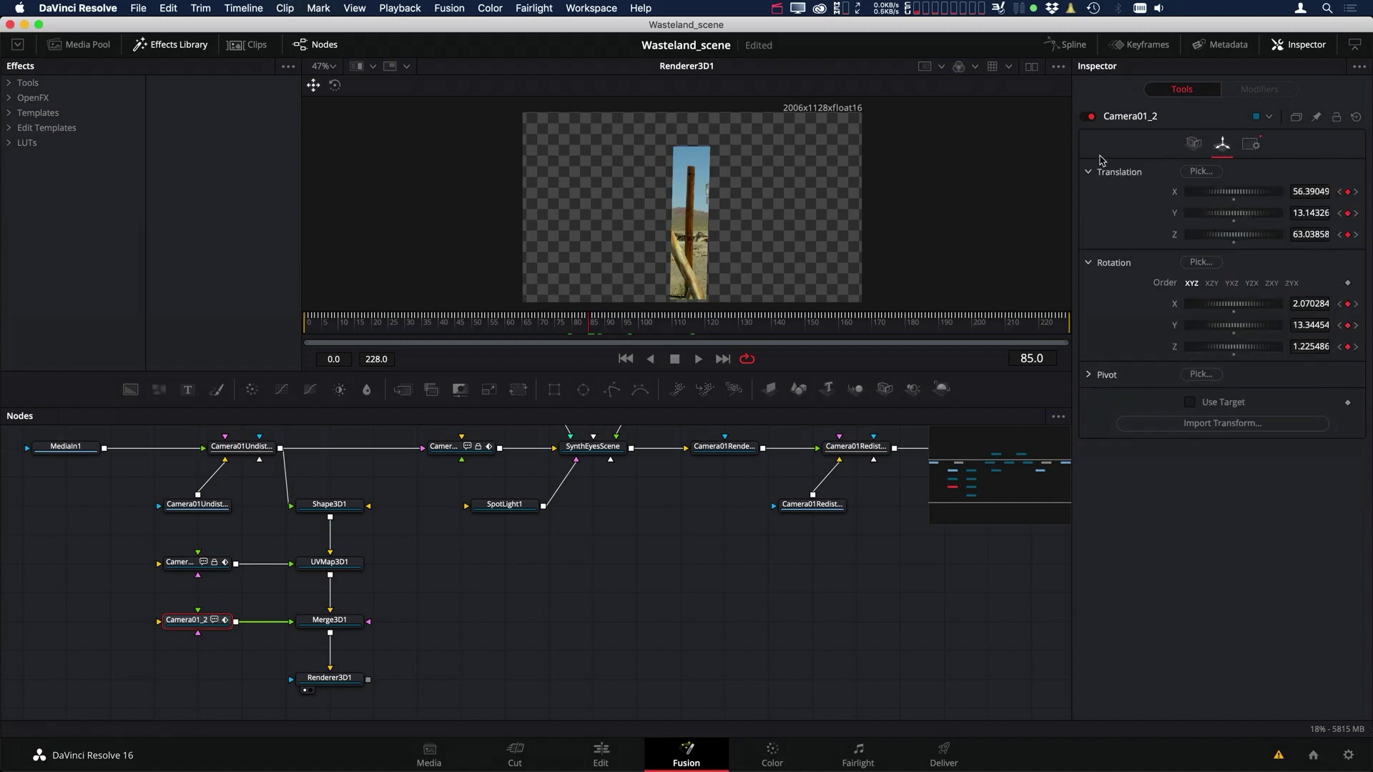
{"action": "right_click", "coordinate": [1120, 174]}
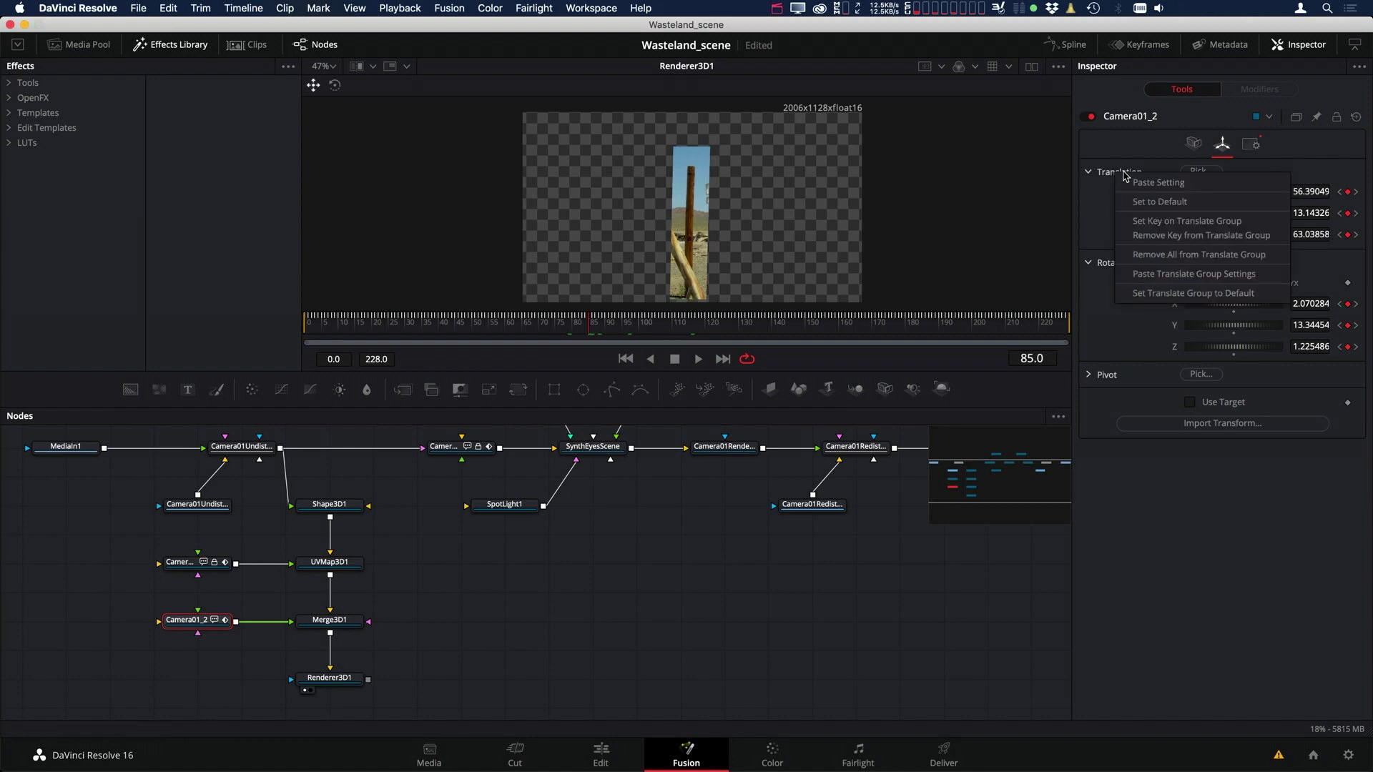
{"action": "left_click", "coordinate": [1175, 256]}
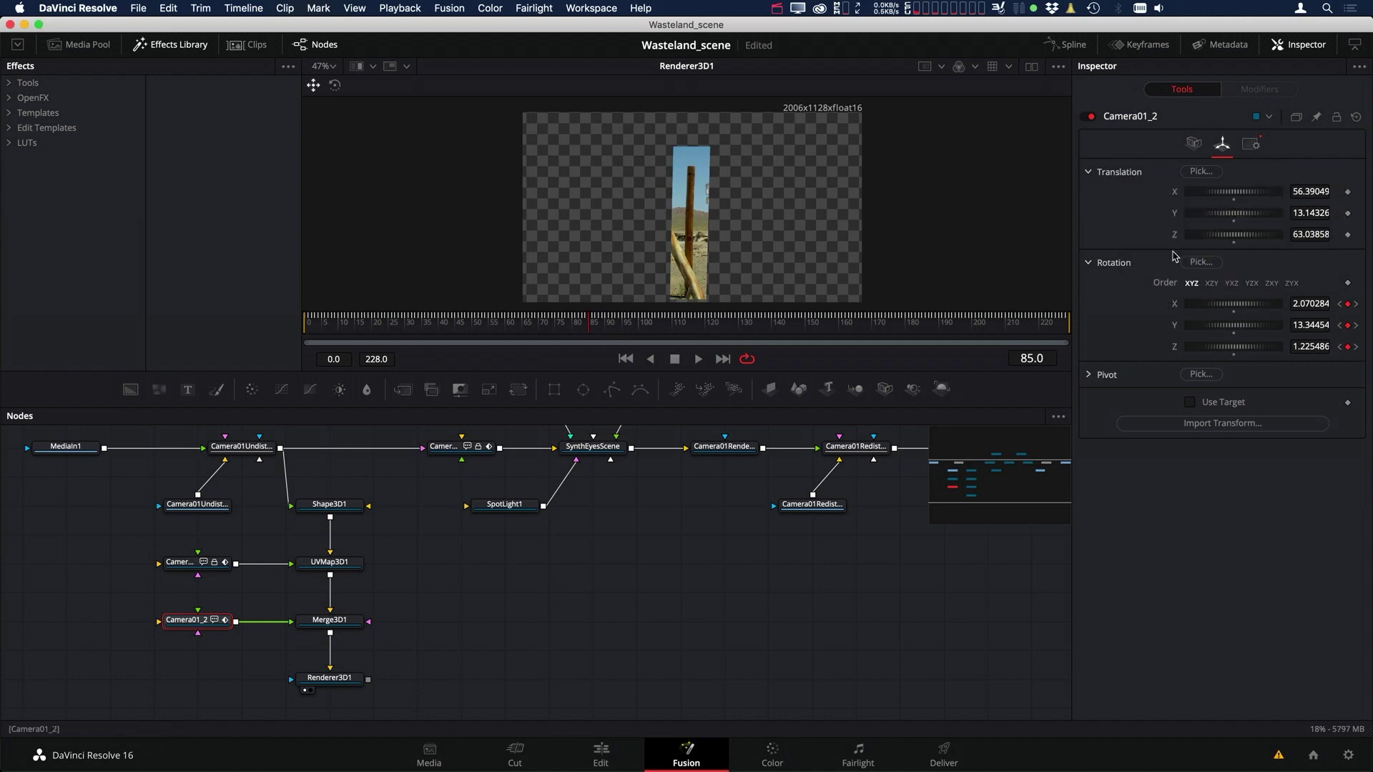
{"action": "right_click", "coordinate": [1113, 266]}
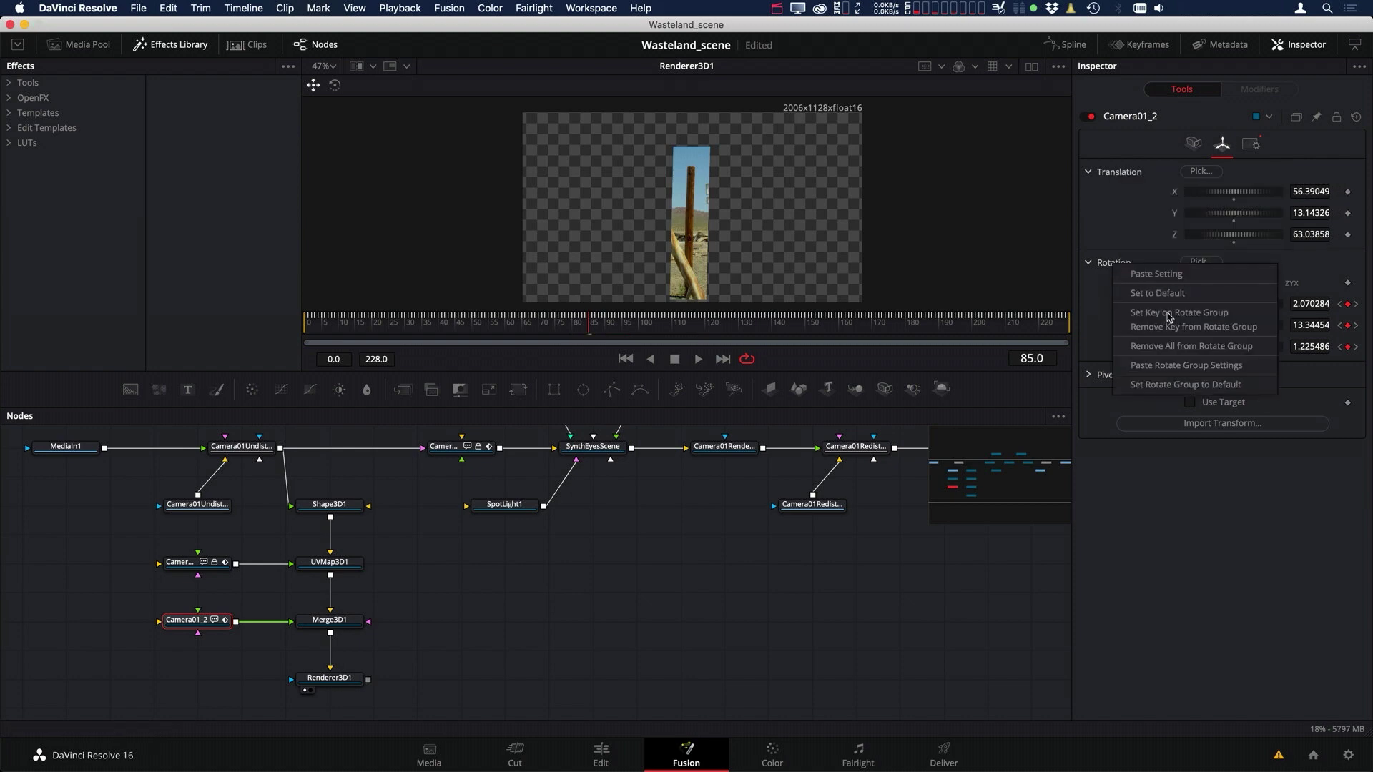
{"action": "left_click", "coordinate": [1165, 347]}
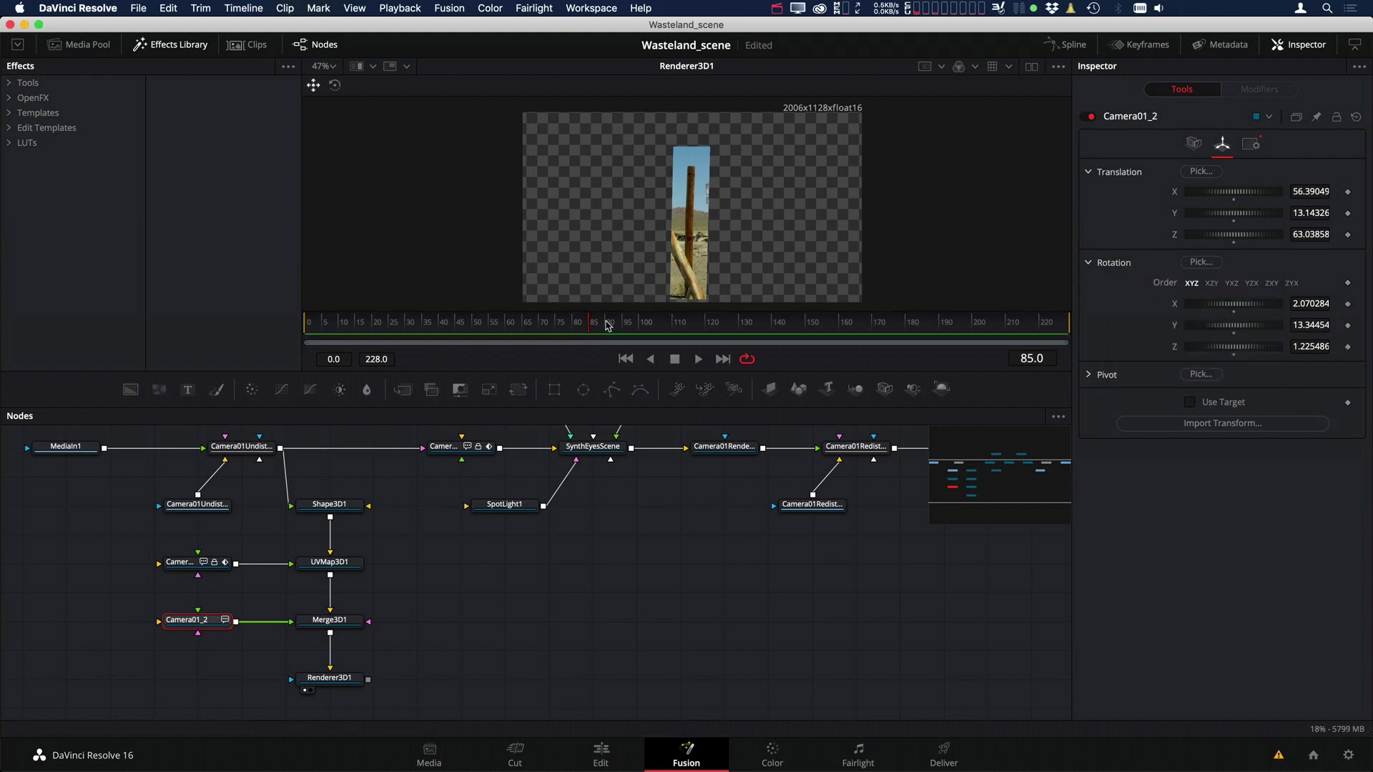
{"action": "left_click_drag", "start_coordinate": [512, 326], "coordinate": [593, 326]}
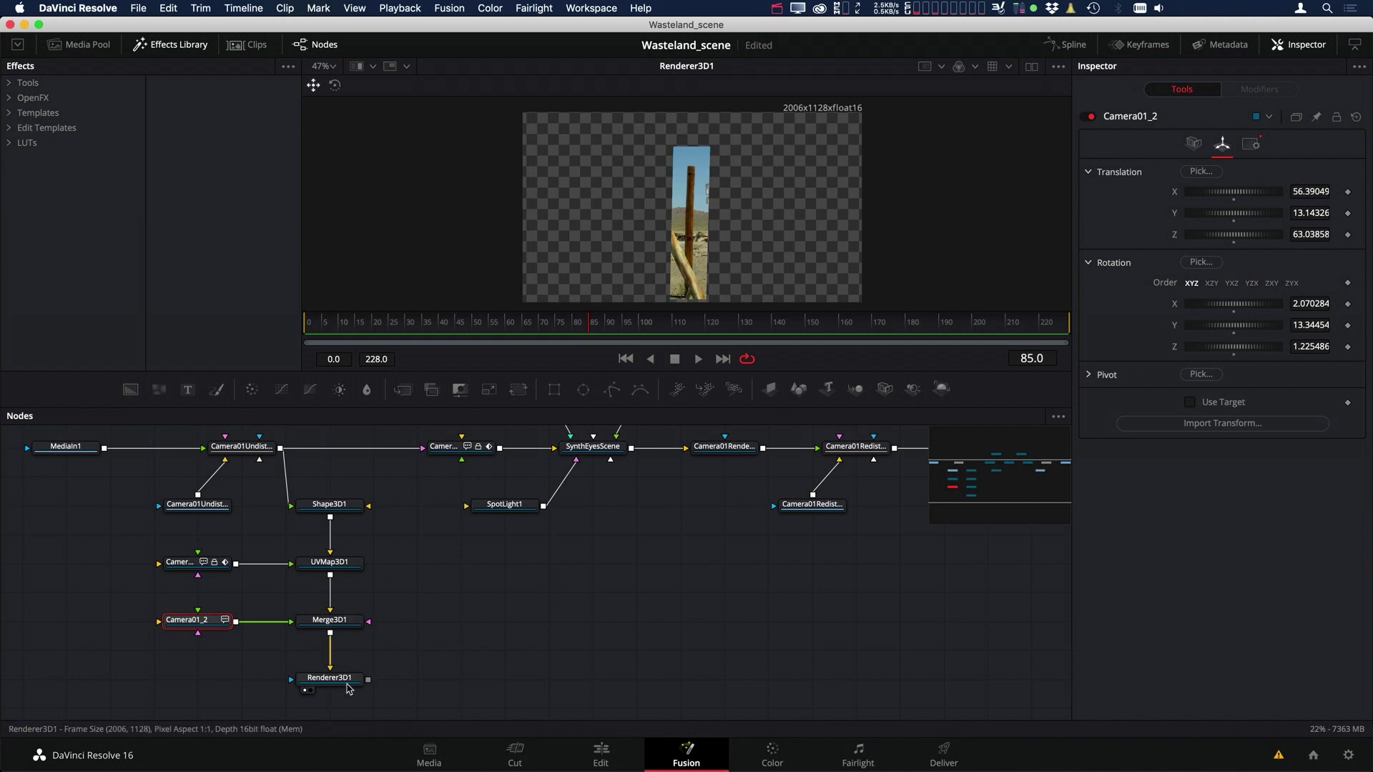
{"action": "left_click", "coordinate": [349, 680]}
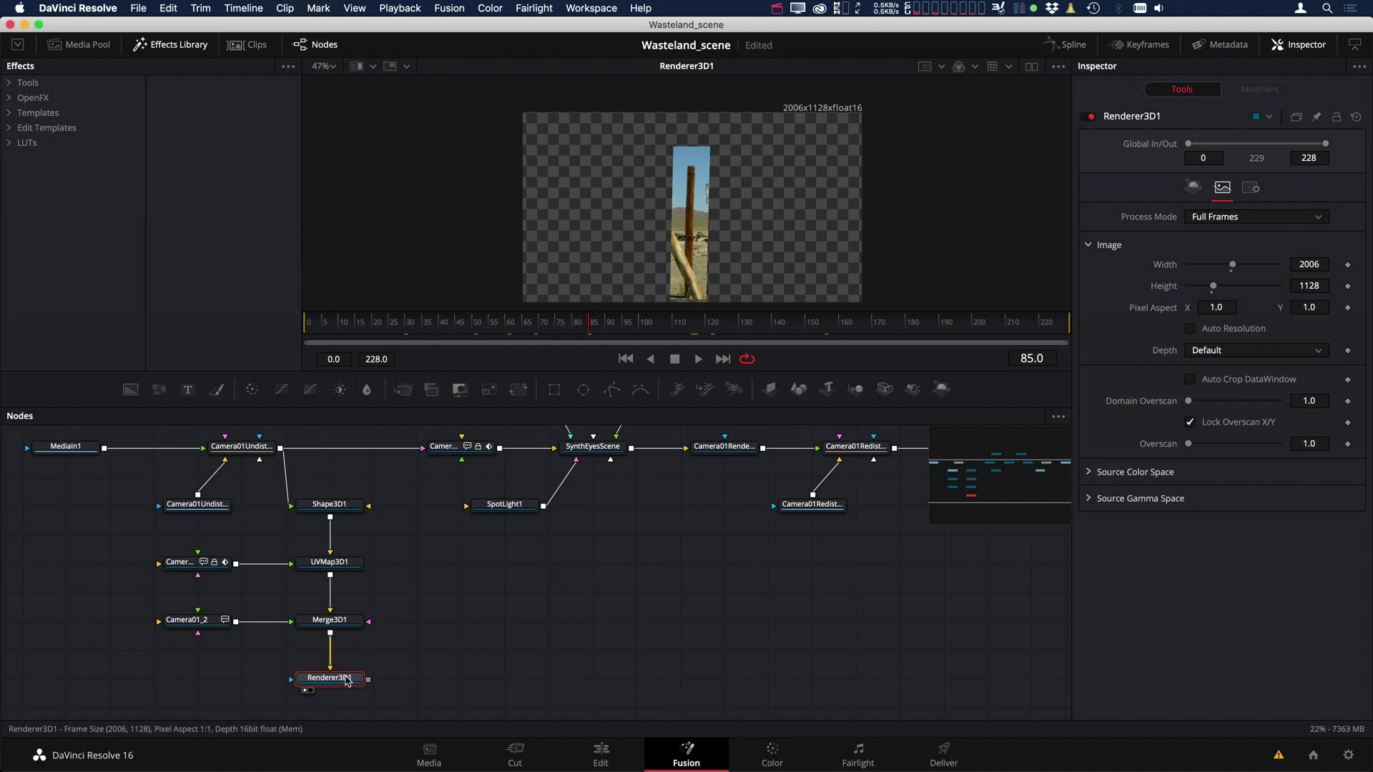
Add MatteControl1 after Renderer3D1 and a Polygon mask with Custom output size.
{"action": "key", "text": "shift+space"}
{"action": "left_click_drag", "start_coordinate": [421, 680], "coordinate": [460, 683]}
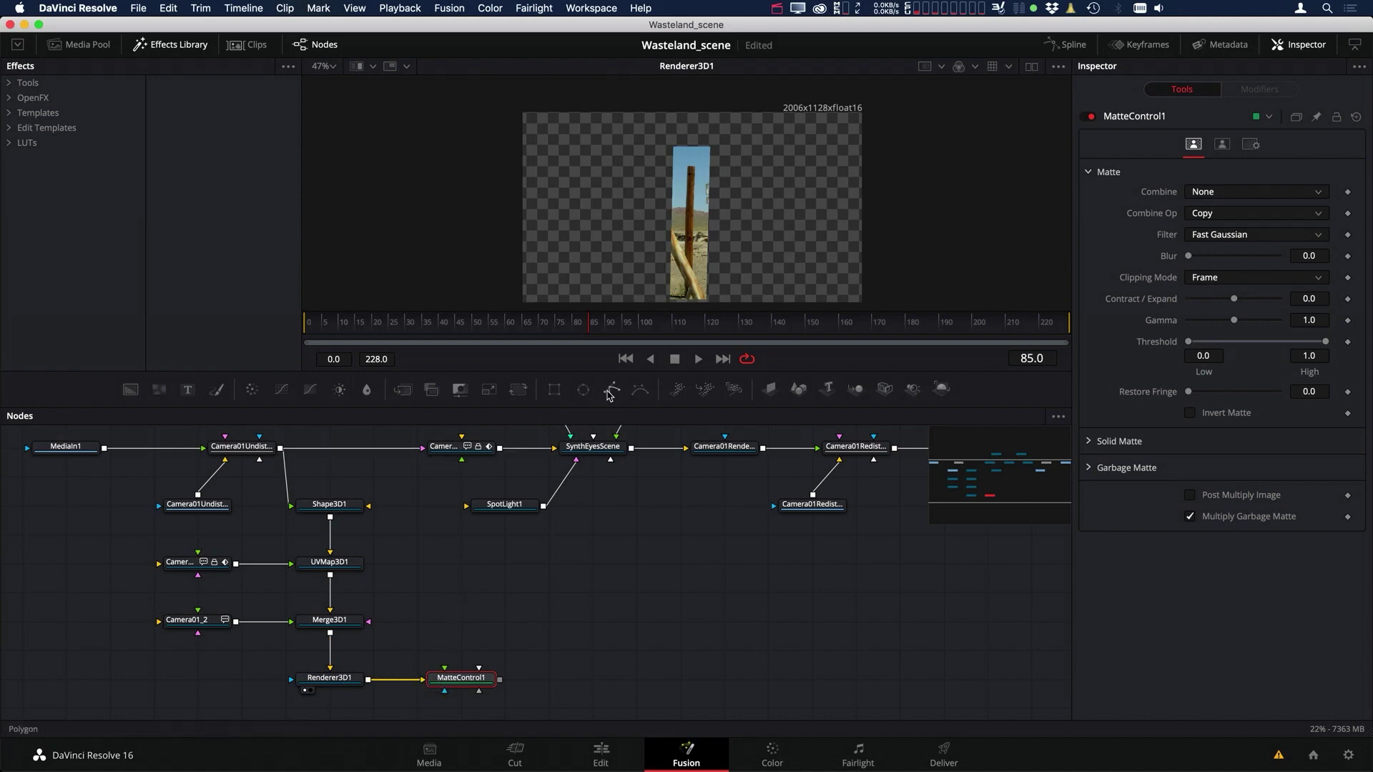
{"action": "left_click_drag", "start_coordinate": [611, 388], "coordinate": [463, 633]}
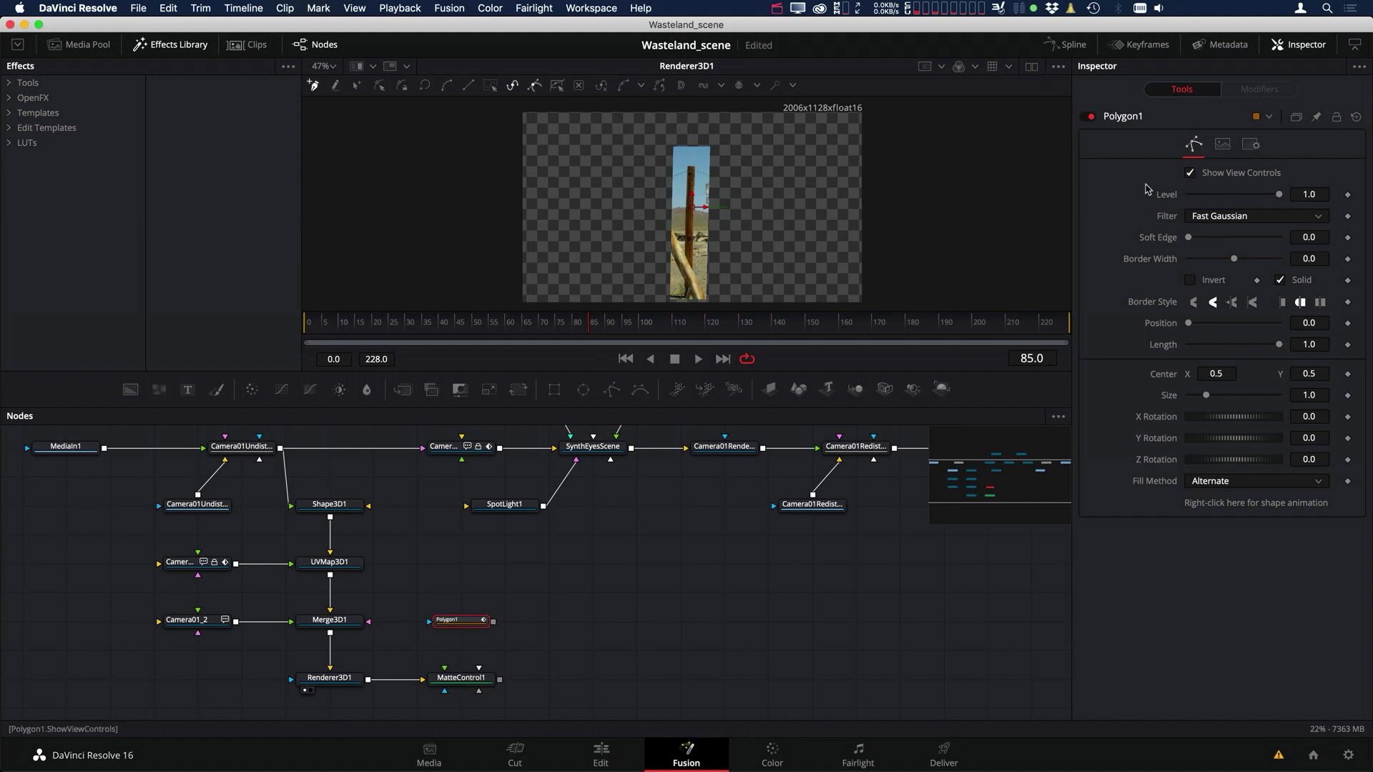
{"action": "left_click", "coordinate": [1222, 144]}
{"action": "left_click", "coordinate": [1235, 173]}
{"action": "left_click", "coordinate": [1225, 208]}
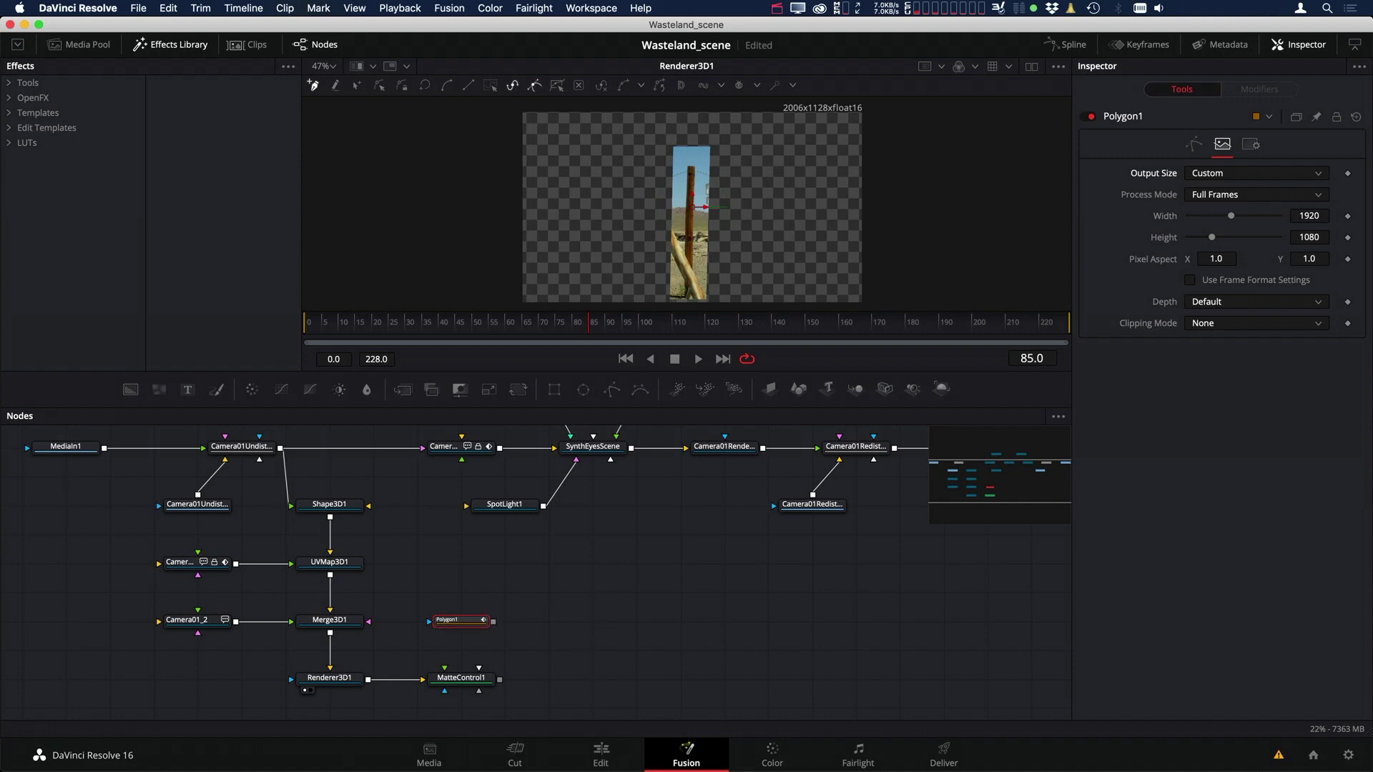
Restore the deleted Polygon1 and connect it into MatteControl1's foreground input.
{"action": "key", "text": "Delete"}
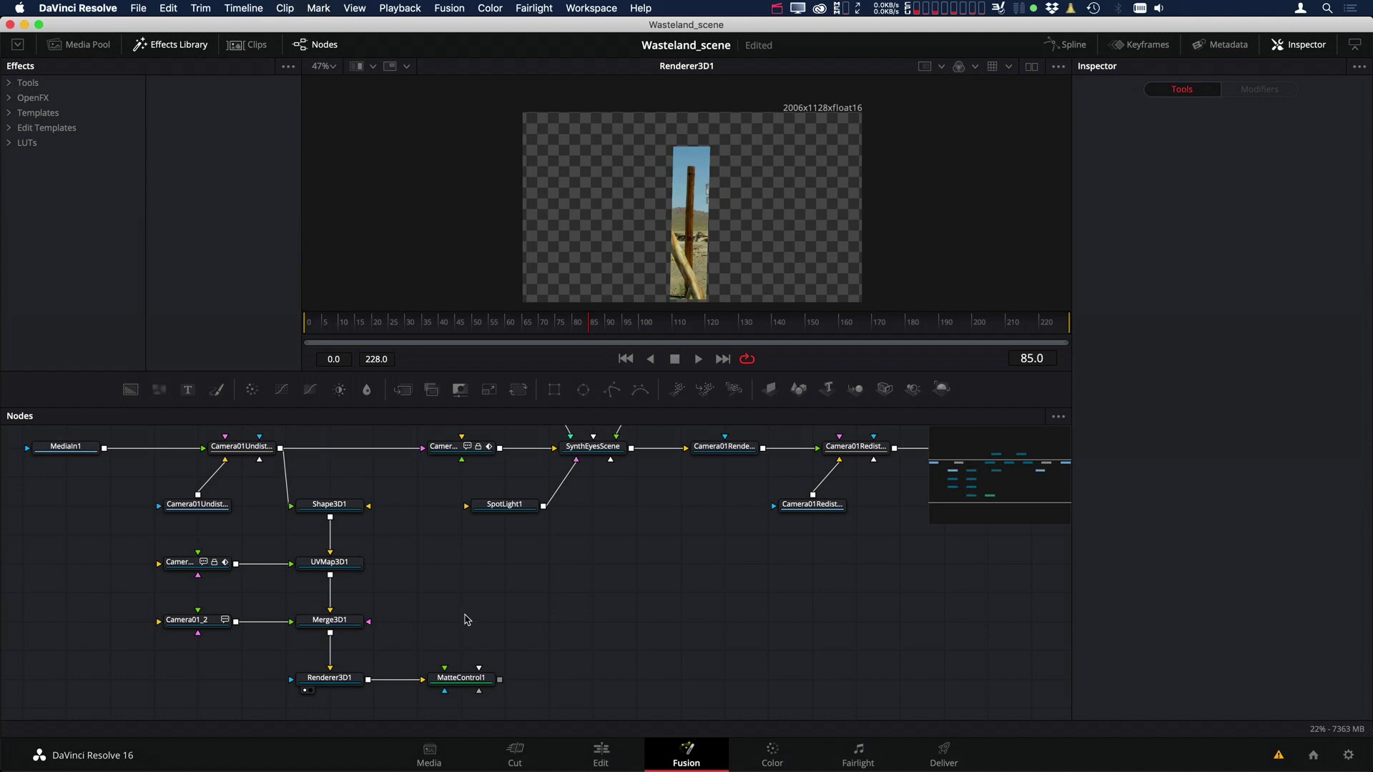
{"action": "key", "text": "super+z"}
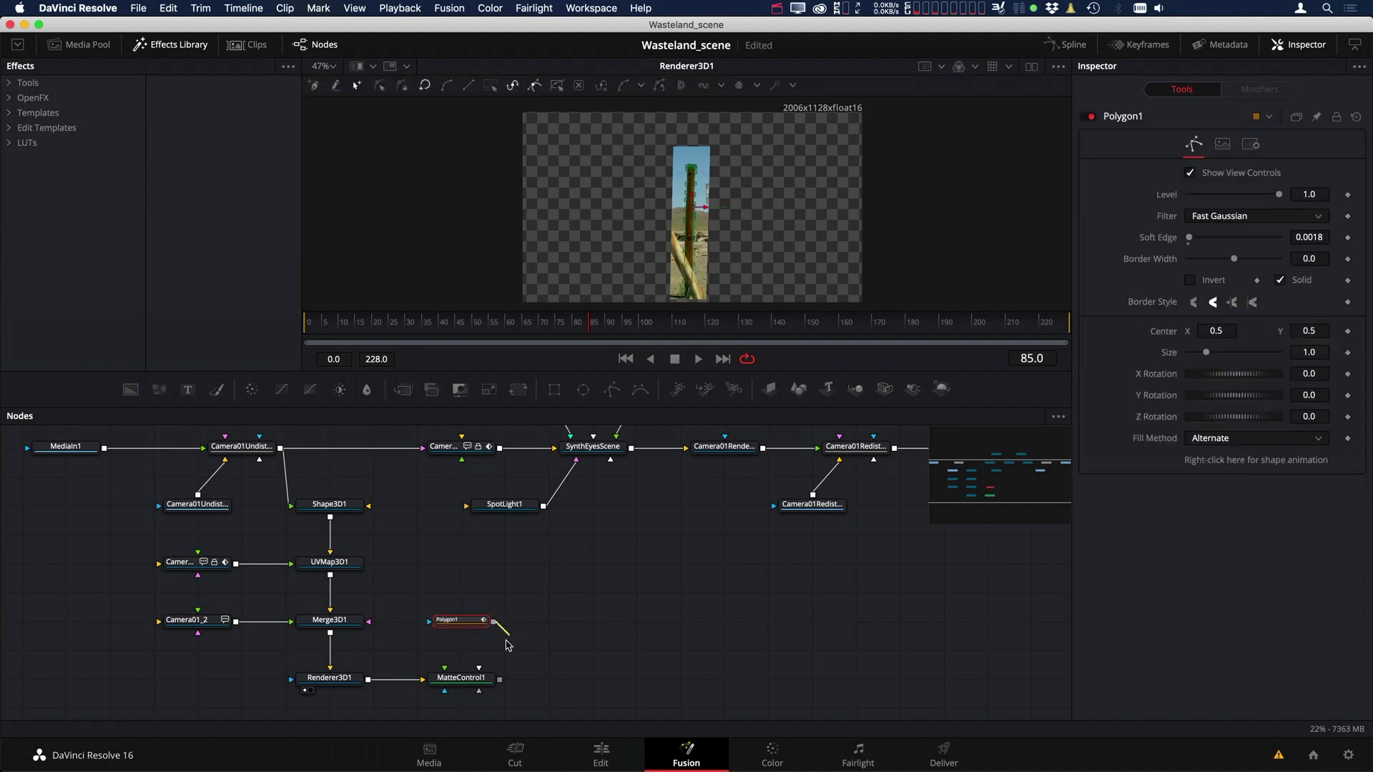
{"action": "left_click_drag", "start_coordinate": [475, 647], "coordinate": [452, 678]}
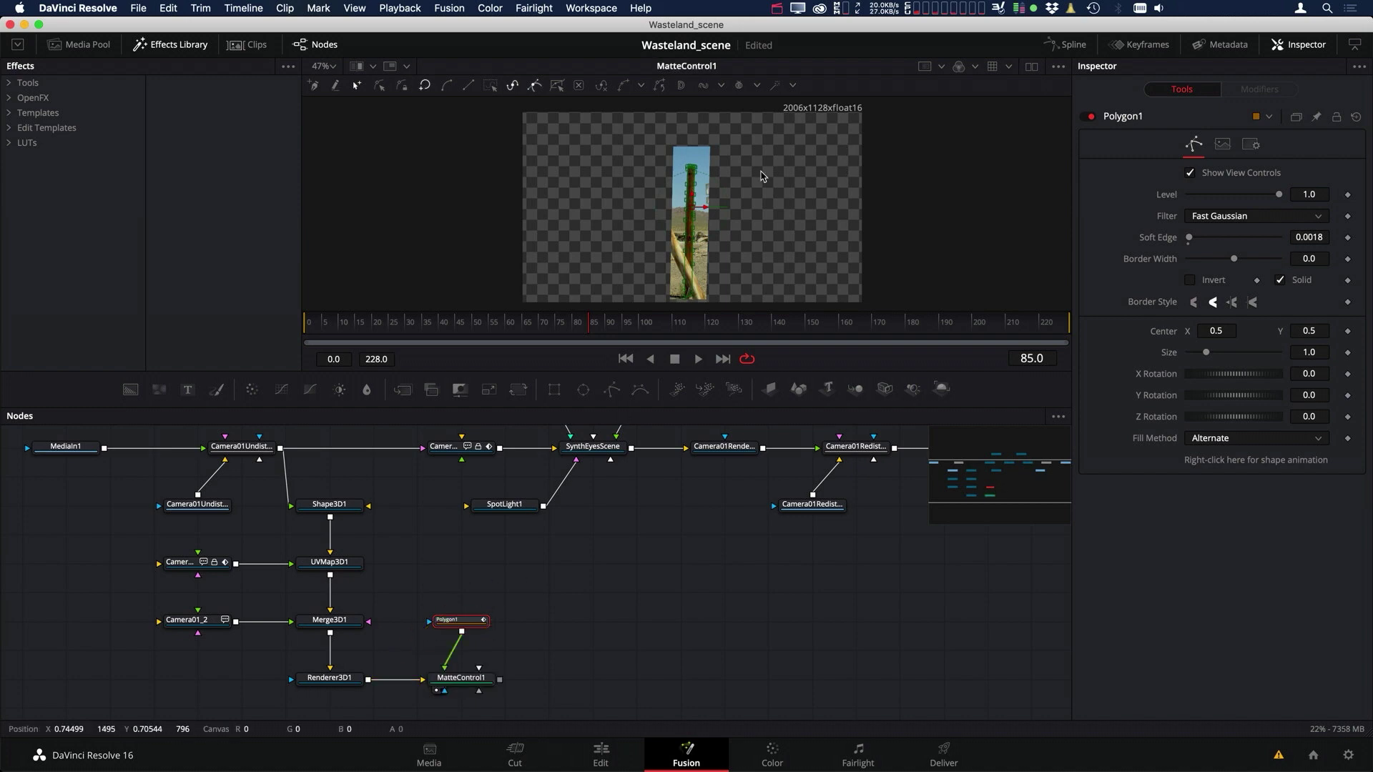
Set MatteControl1 to Combine Alpha with Post Multiply Image, checking the matte at frame 130.
{"action": "left_click", "coordinate": [464, 683]}
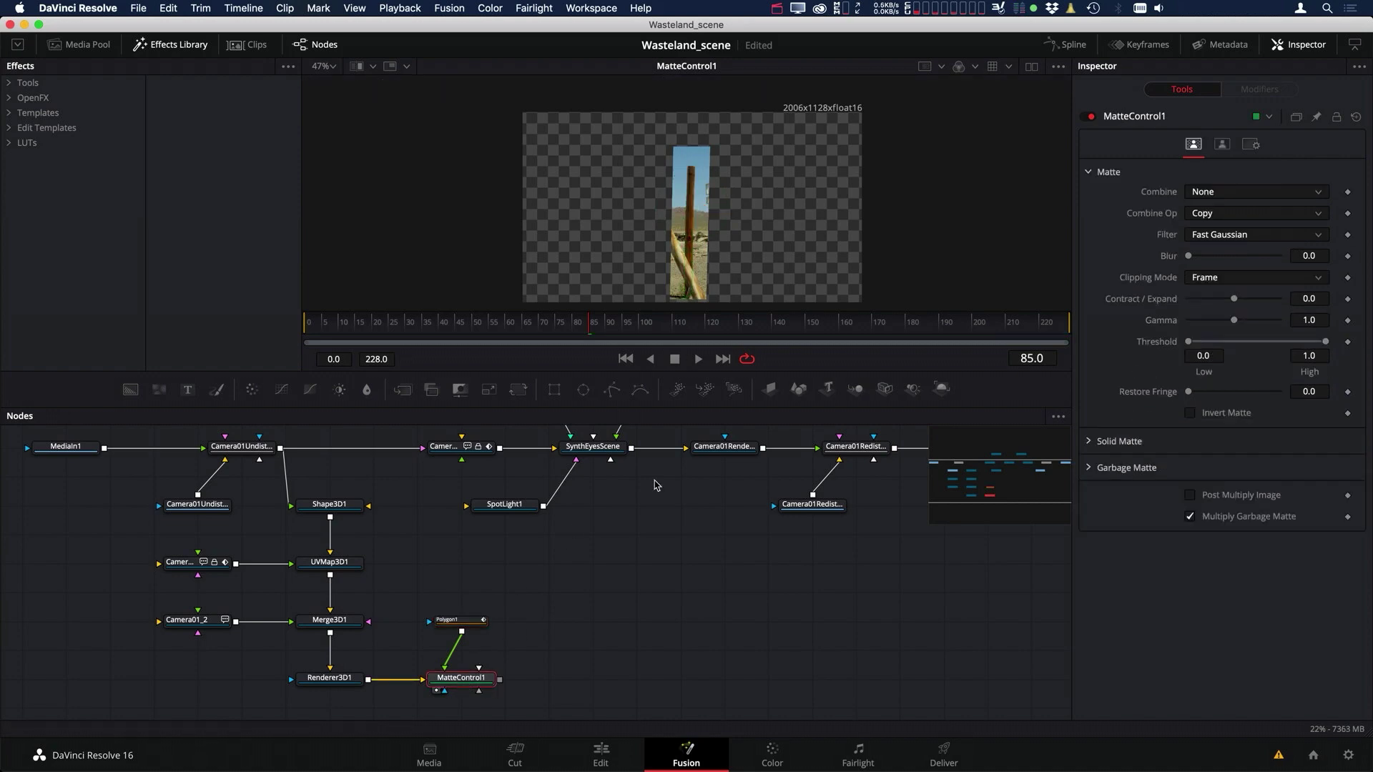
{"action": "left_click", "coordinate": [1242, 196]}
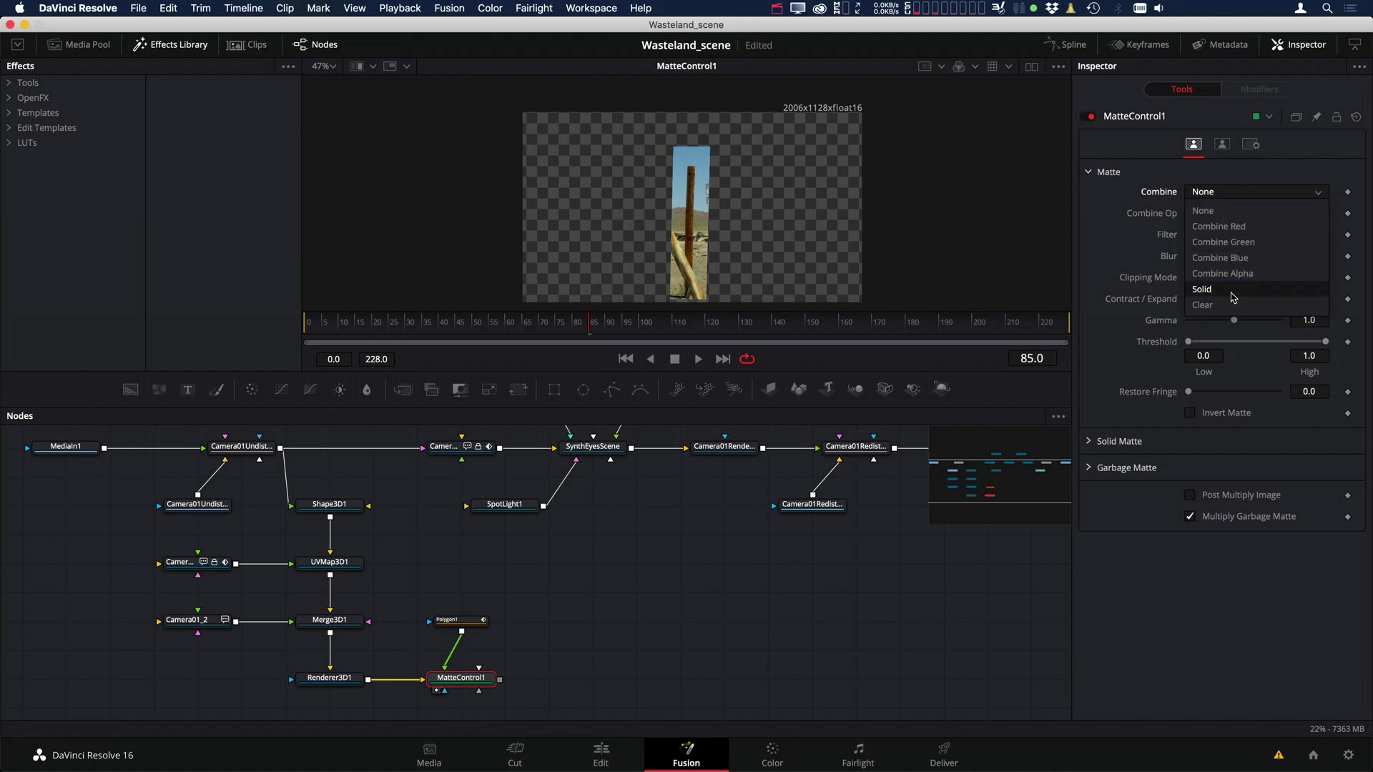
{"action": "left_click", "coordinate": [1245, 275]}
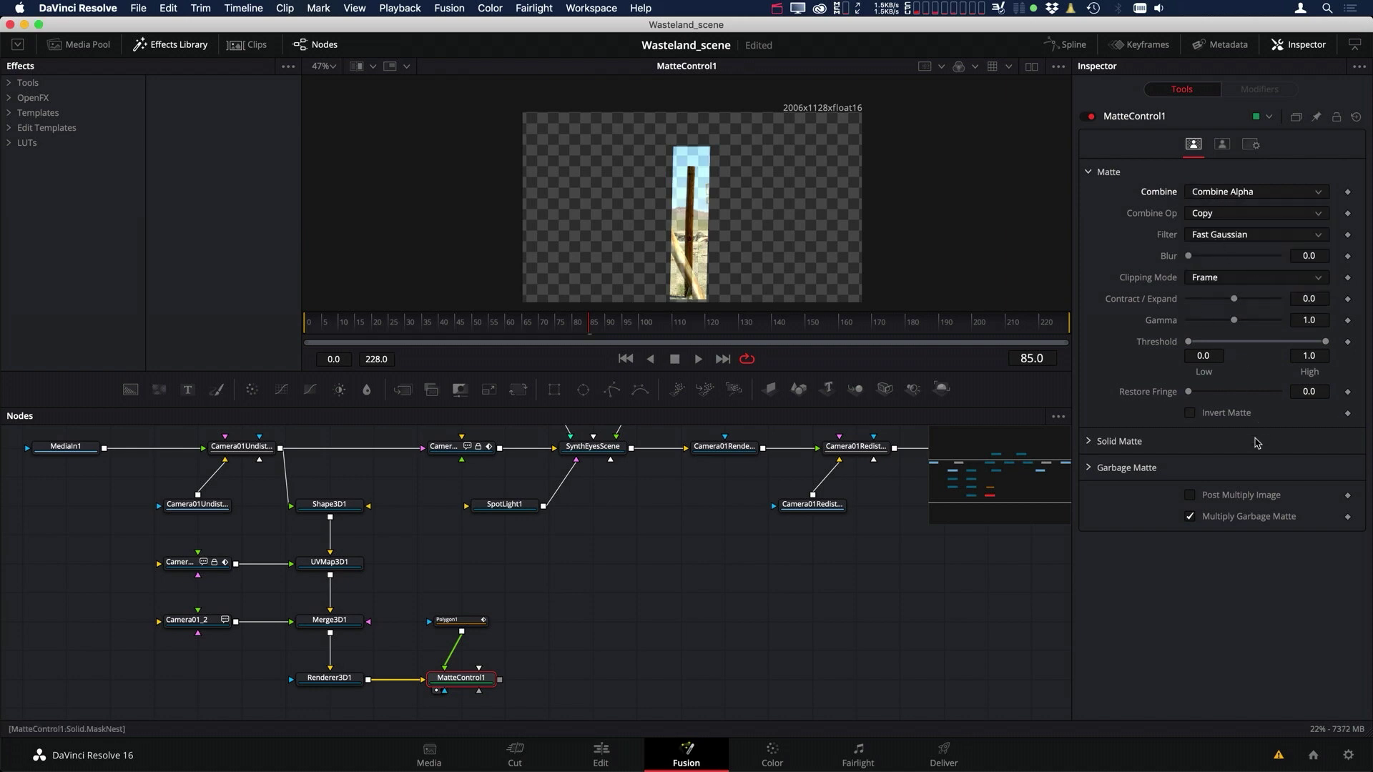
{"action": "left_click", "coordinate": [1214, 495]}
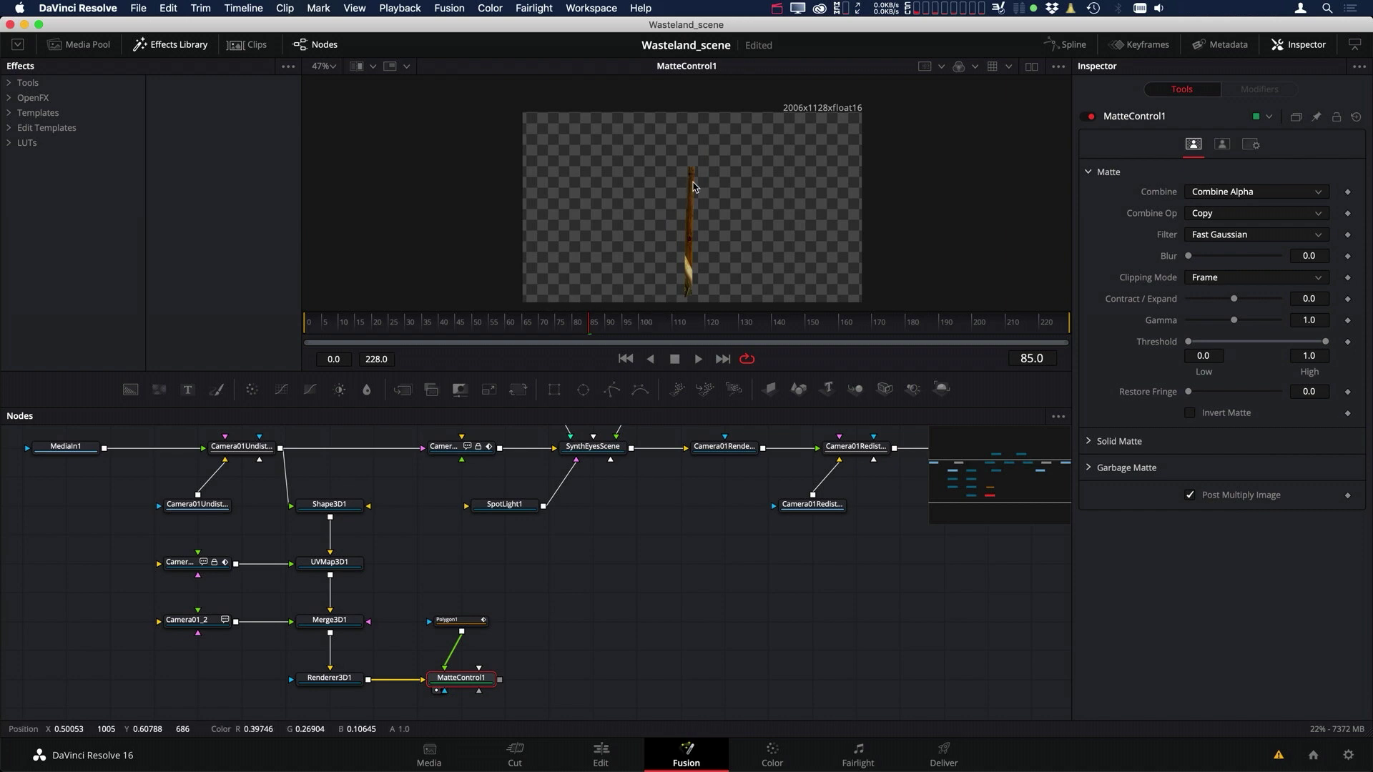
{"action": "left_click_drag", "start_coordinate": [591, 326], "coordinate": [558, 323]}
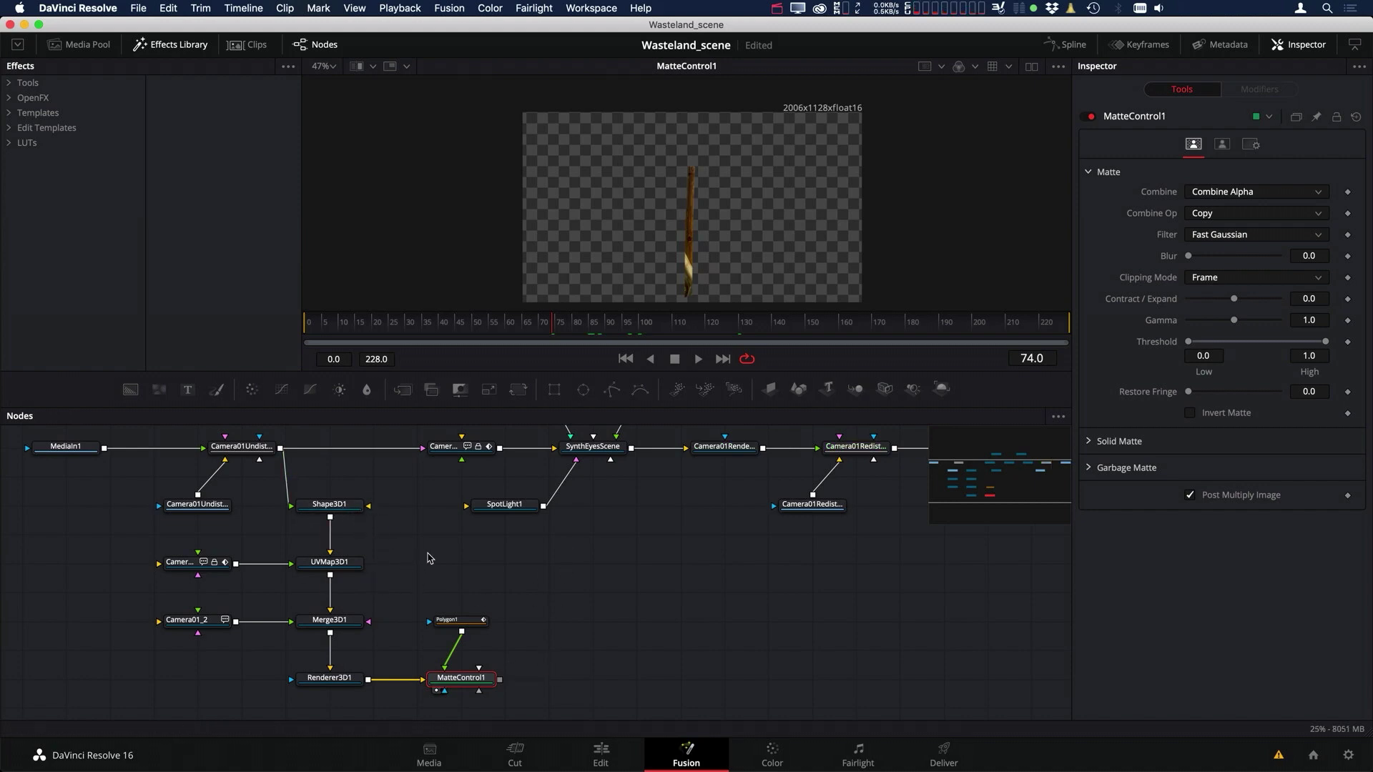
Paste copies of Shape3D1 and UVMap3D1 and feed MatteControl1's output into Shape3D1_1.
{"action": "left_click_drag", "start_coordinate": [392, 488], "coordinate": [319, 575]}
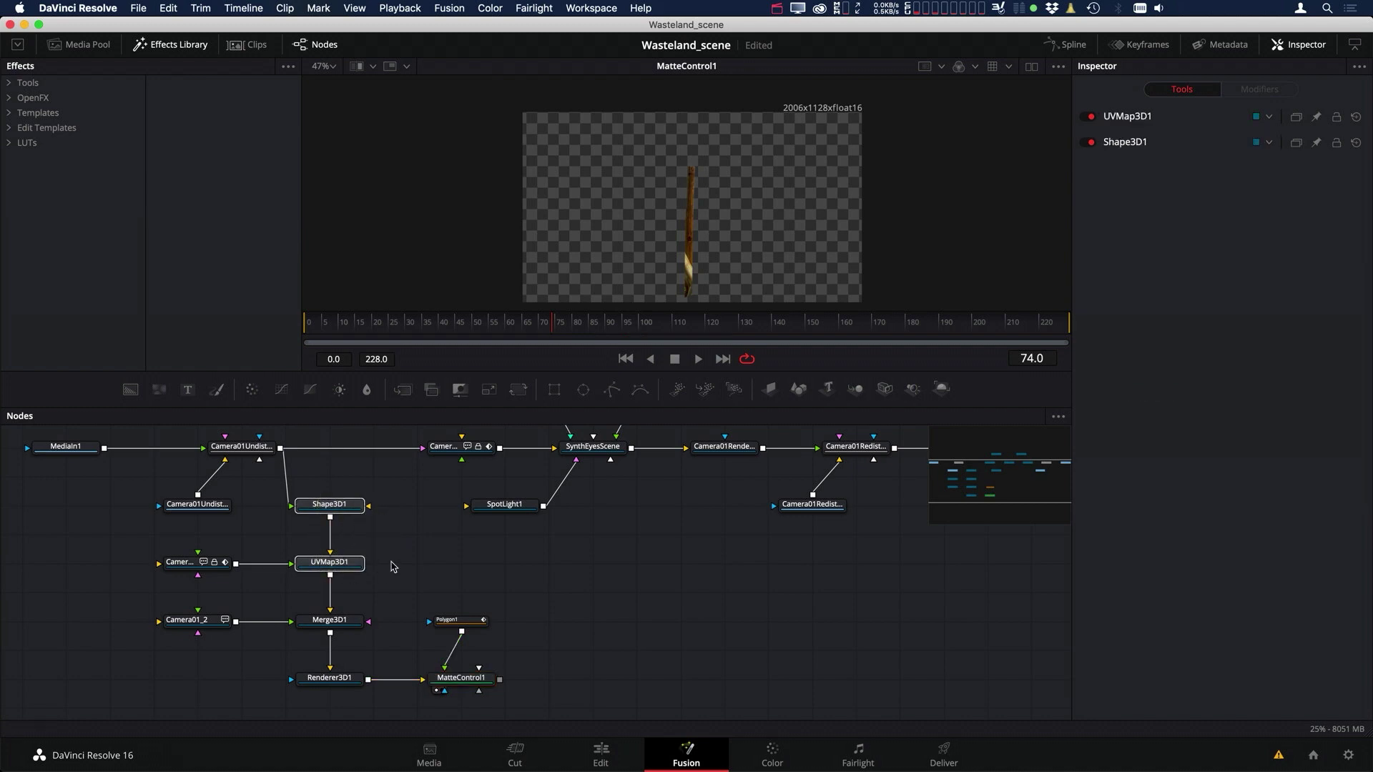
{"action": "left_click", "coordinate": [593, 661]}
{"action": "key", "text": "ctrl+v"}
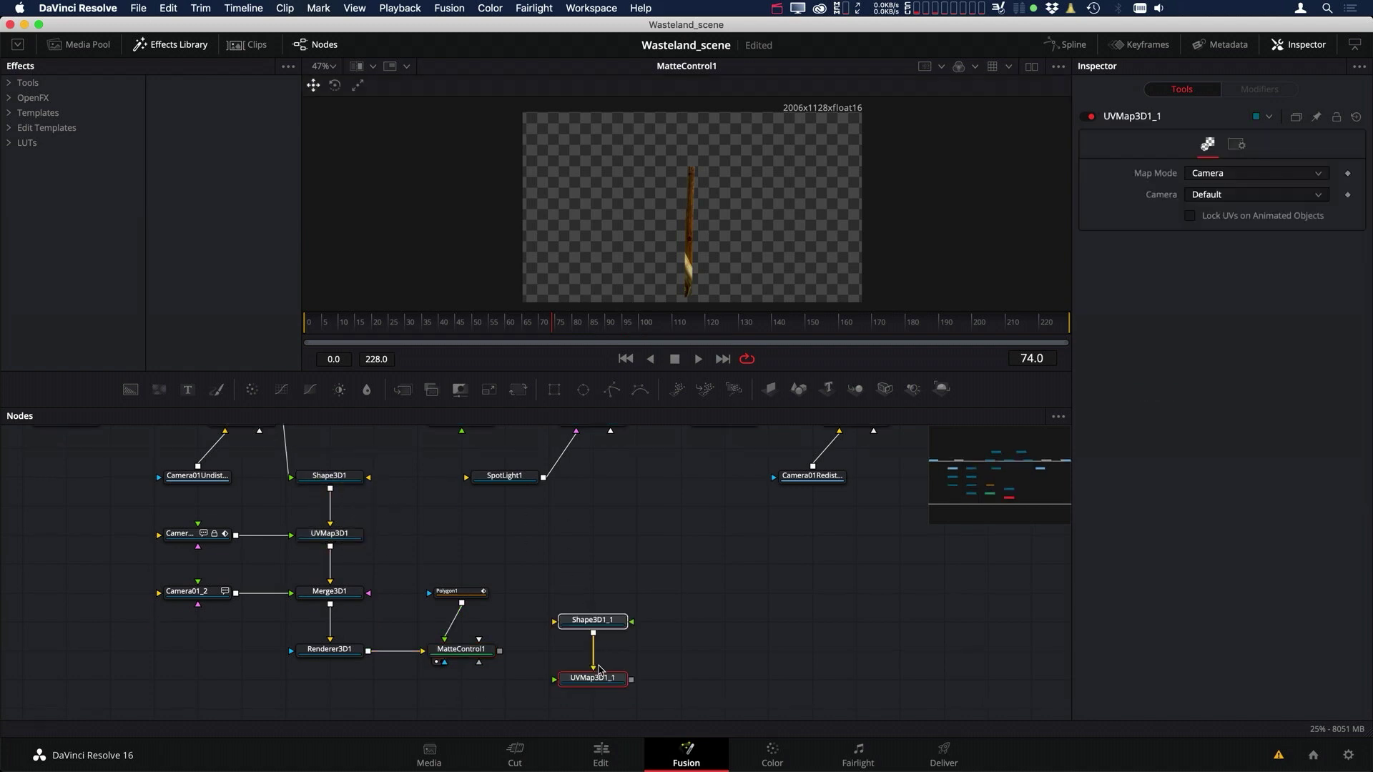
{"action": "left_click_drag", "start_coordinate": [610, 628], "coordinate": [731, 650]}
{"action": "left_click_drag", "start_coordinate": [635, 654], "coordinate": [591, 654]}
{"action": "left_click", "coordinate": [591, 655]}
{"action": "left_click_drag", "start_coordinate": [500, 651], "coordinate": [592, 650]}
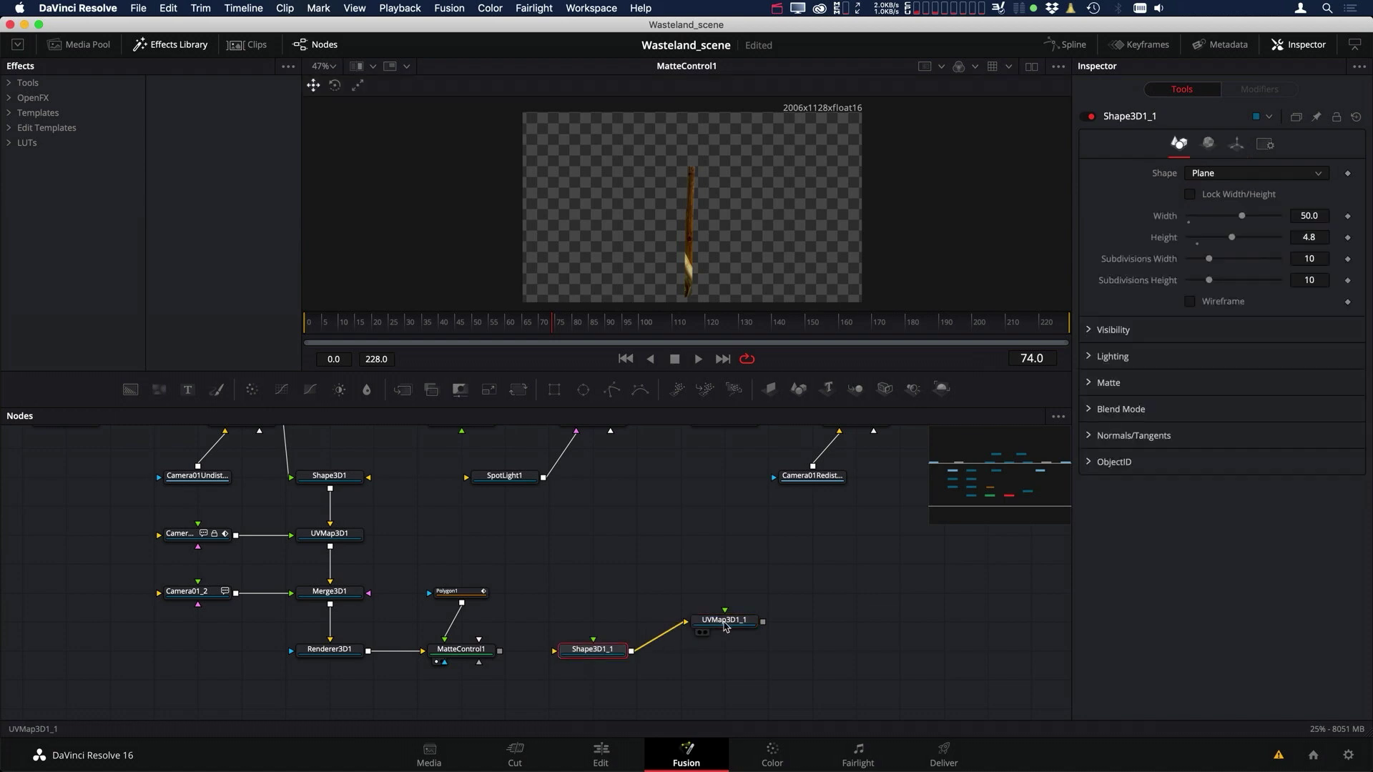
{"action": "left_click_drag", "start_coordinate": [727, 626], "coordinate": [683, 655]}
{"action": "left_click_drag", "start_coordinate": [500, 651], "coordinate": [603, 659]}
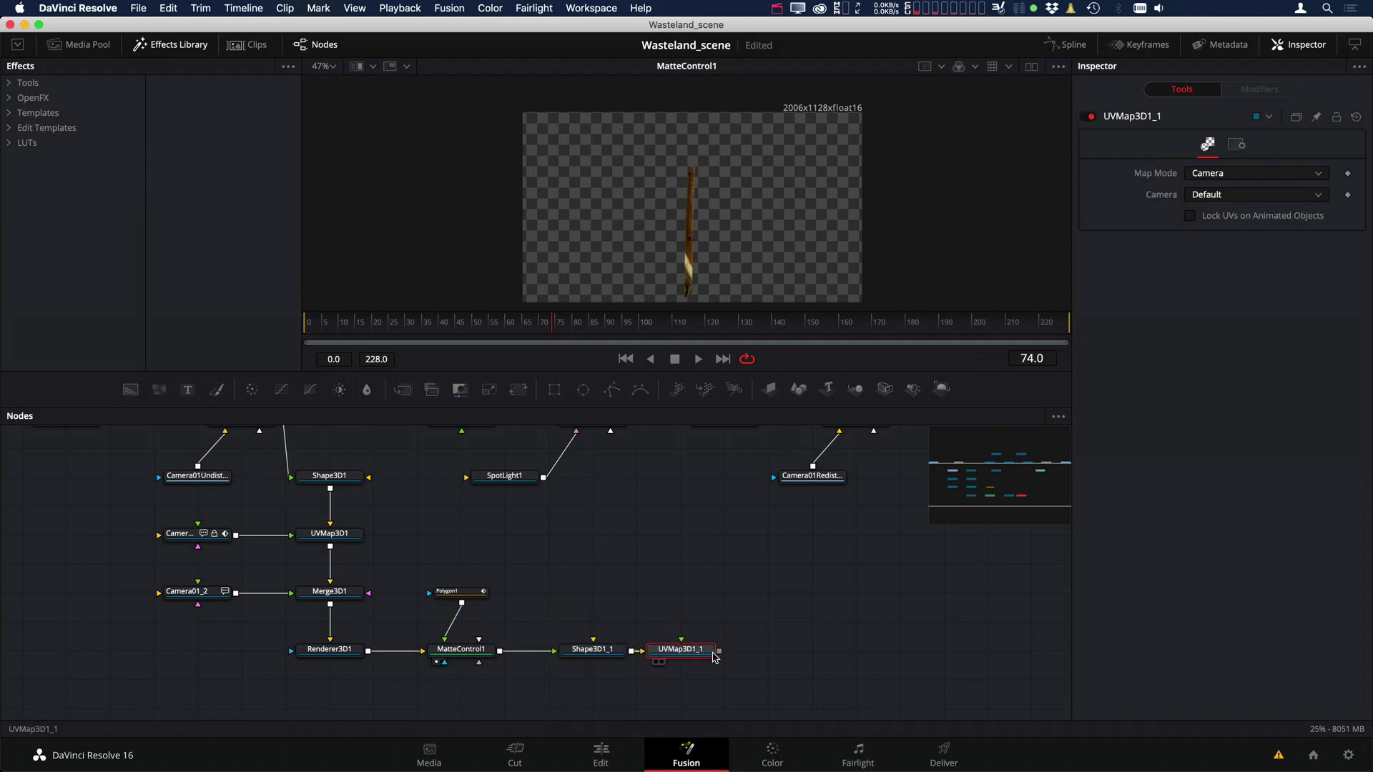
{"action": "left_click_drag", "start_coordinate": [715, 656], "coordinate": [759, 655]}
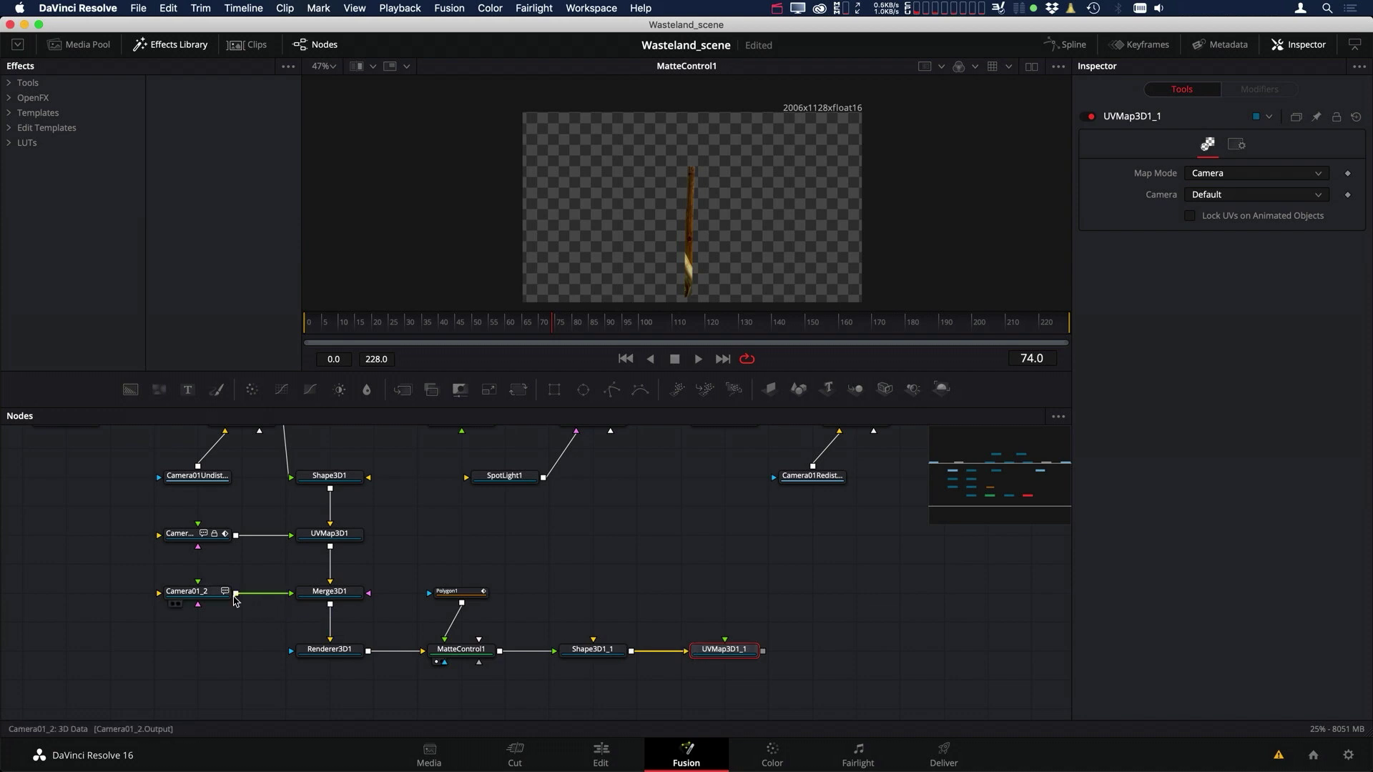
Route Camera01_2 via two pipe routers into UVMap3D1_1's camera input, and connect UVMap3D1_1 to SynthEyesScene.
{"action": "left_click_drag", "start_coordinate": [236, 600], "coordinate": [727, 648]}
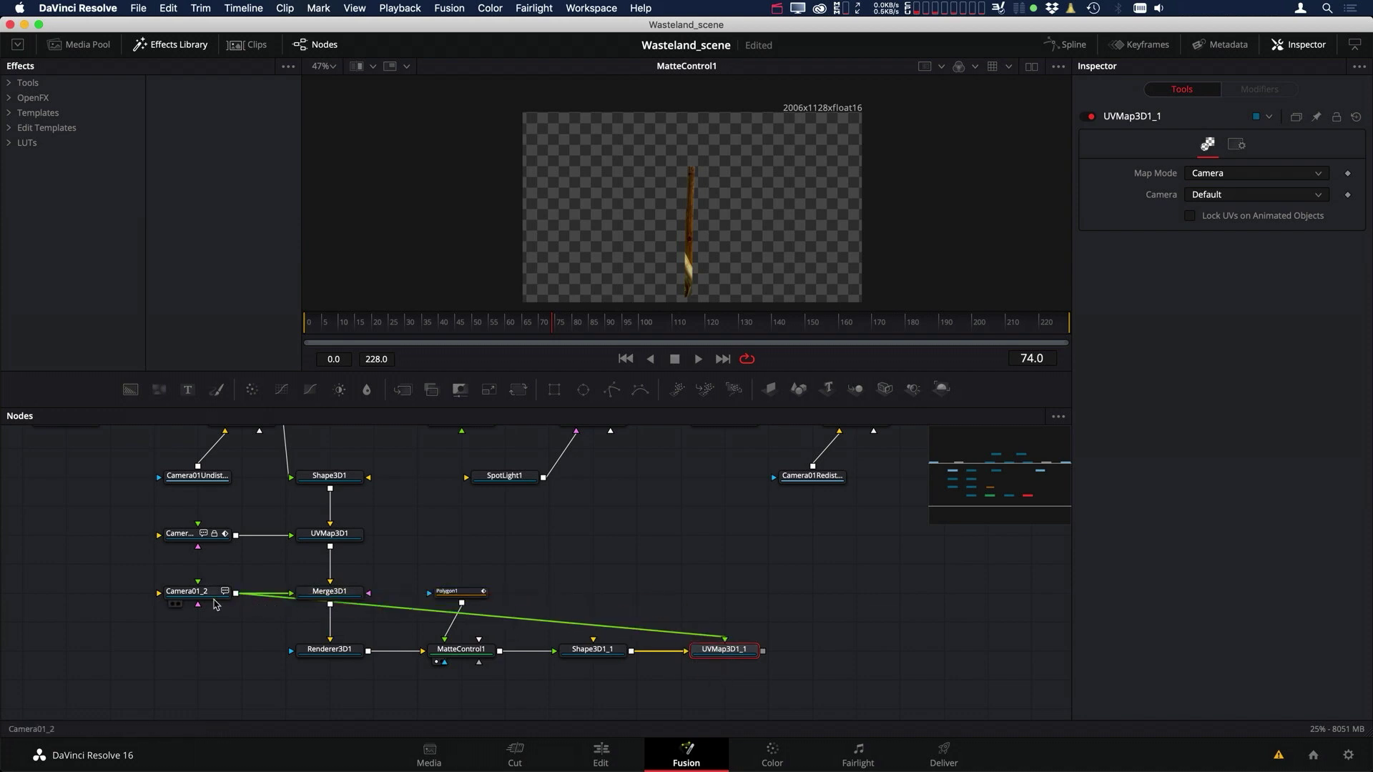
{"action": "left_click_drag", "start_coordinate": [207, 599], "coordinate": [208, 688]}
{"action": "left_click", "coordinate": [370, 667], "text": "alt"}
{"action": "left_click_drag", "start_coordinate": [370, 667], "coordinate": [724, 680]}
{"action": "left_click", "coordinate": [263, 620], "text": "alt"}
{"action": "left_click_drag", "start_coordinate": [263, 621], "coordinate": [243, 569]}
{"action": "scroll", "coordinate": [608, 651], "scroll_direction": "right", "scroll_amount": 10}
{"action": "scroll", "coordinate": [608, 651], "scroll_direction": "up", "scroll_amount": 2}
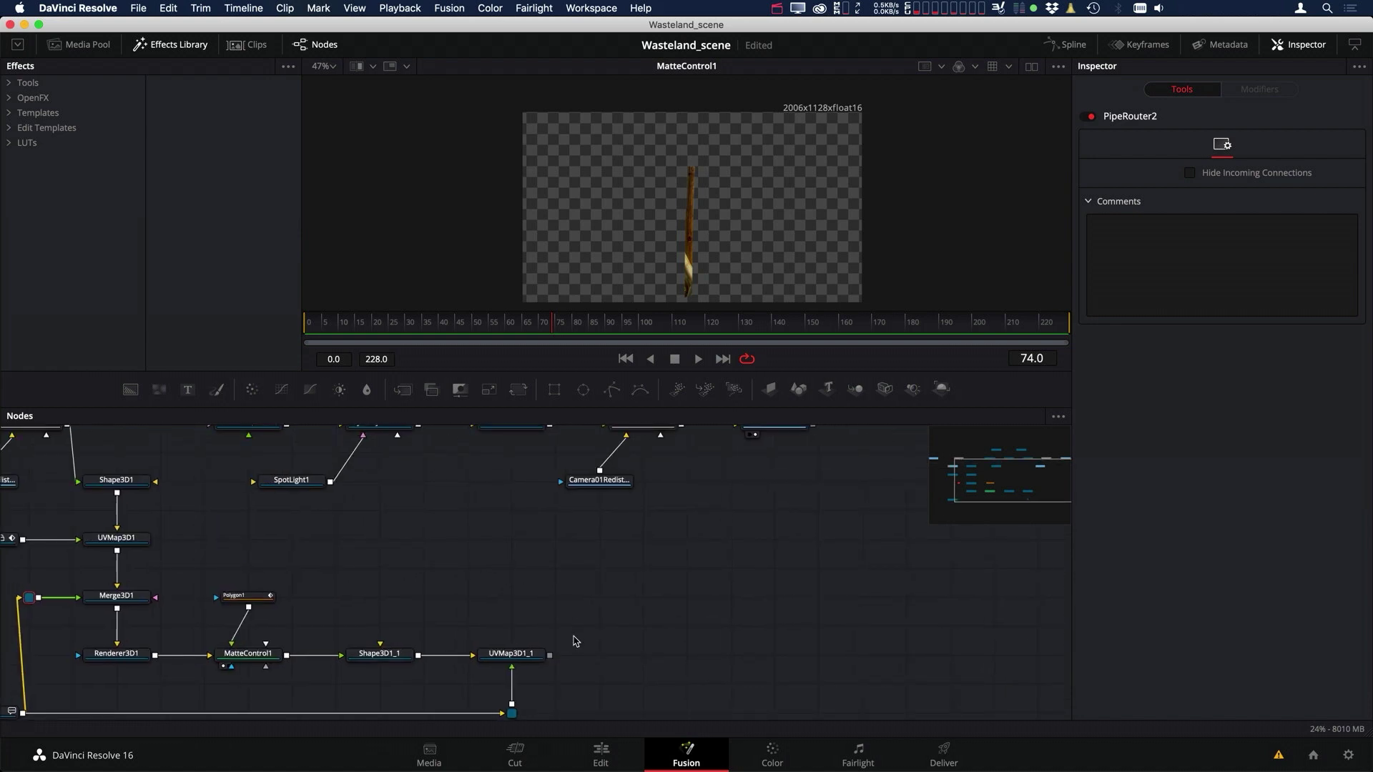
{"action": "left_click_drag", "start_coordinate": [553, 657], "coordinate": [397, 473]}
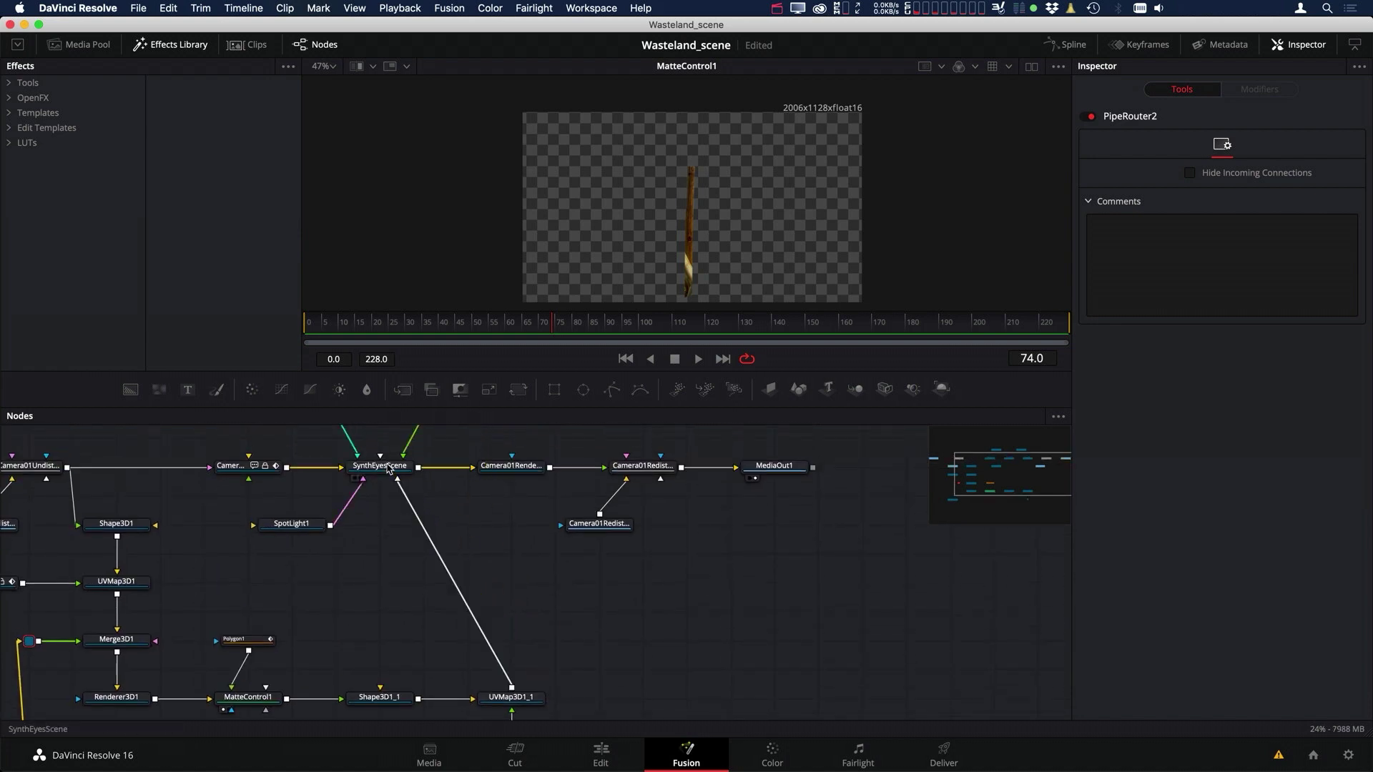
{"action": "scroll", "coordinate": [417, 524], "scroll_direction": "left", "scroll_amount": 5}
{"action": "scroll", "coordinate": [544, 480], "scroll_direction": "down", "scroll_amount": 3}
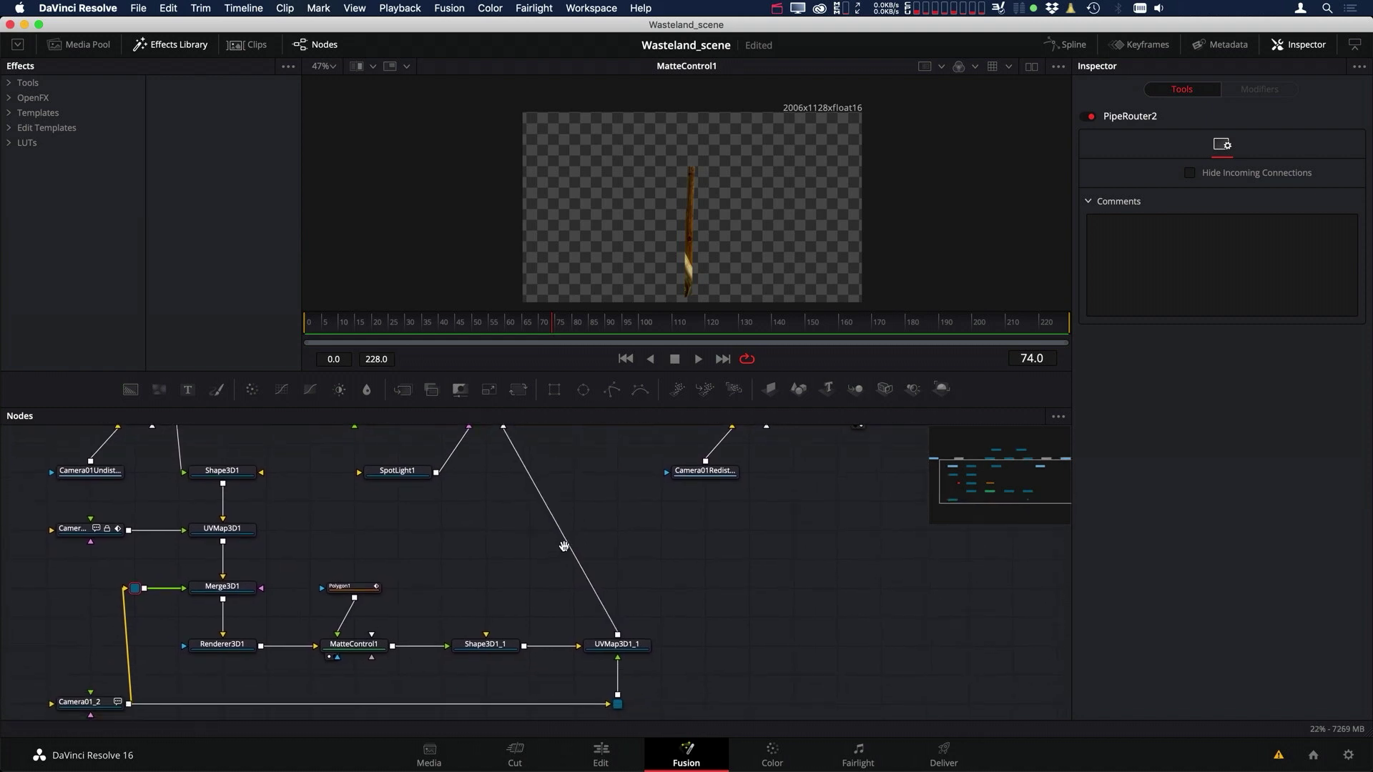
{"action": "scroll", "coordinate": [536, 461], "scroll_direction": "up", "scroll_amount": 5}
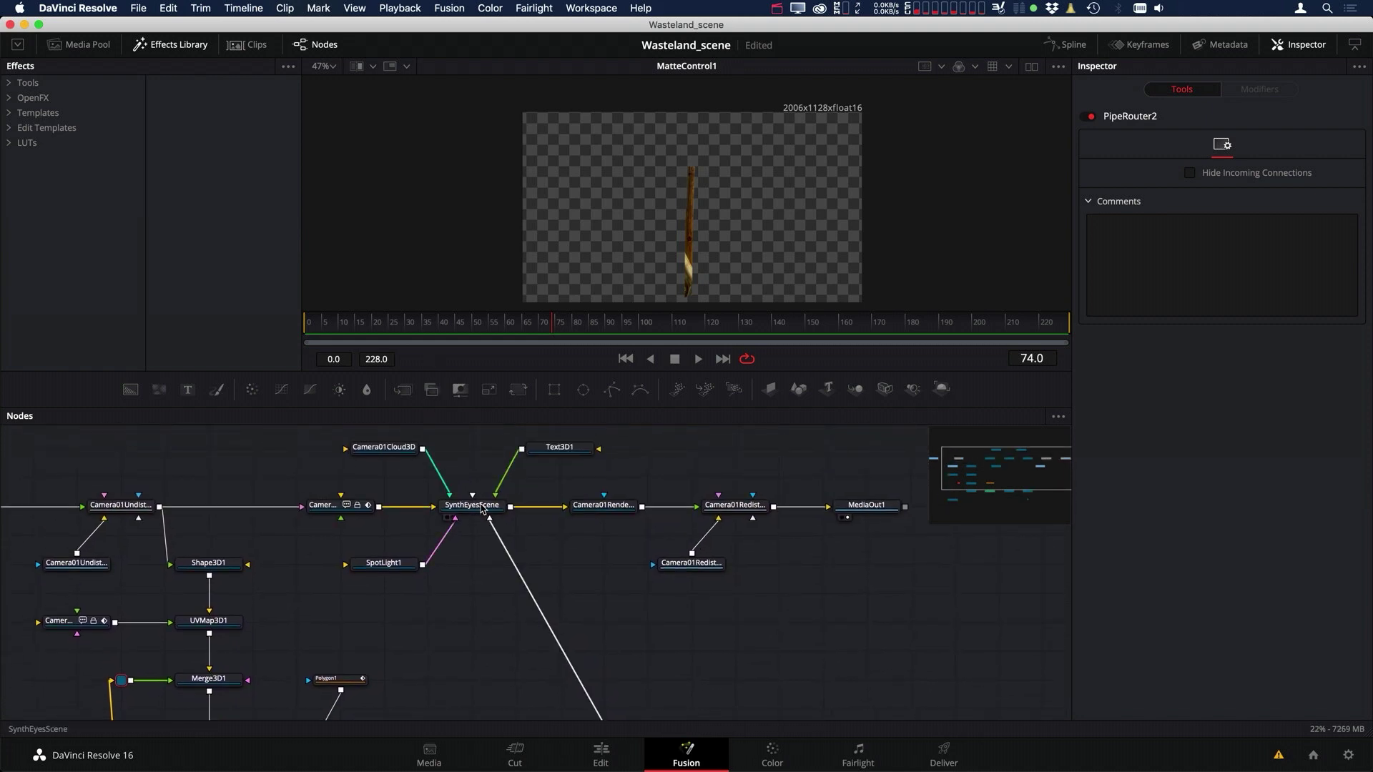
Inspect SynthEyesScene in 3D by orbiting around the text and scrubbing to frame 148.
{"action": "key", "text": "1"}
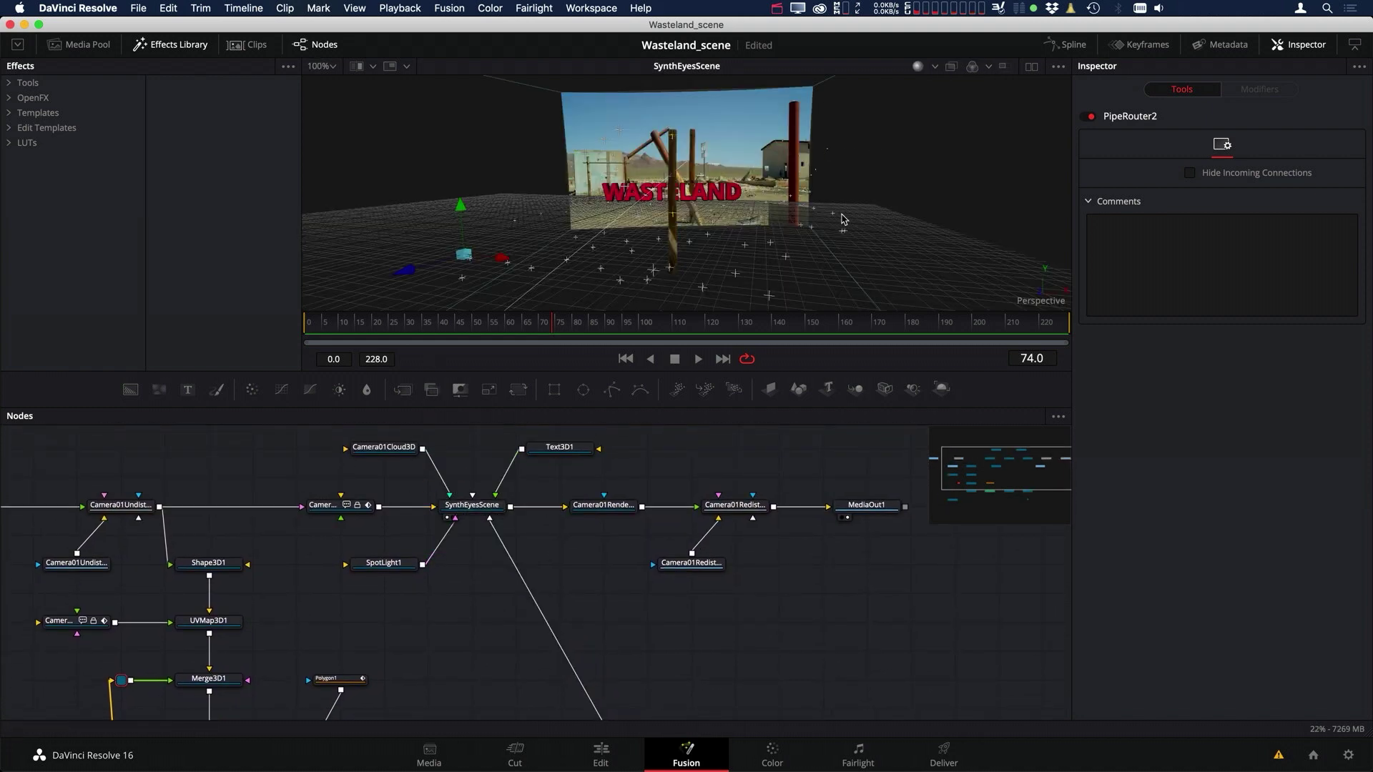
{"action": "left_click_drag", "start_coordinate": [831, 193], "coordinate": [652, 123]}
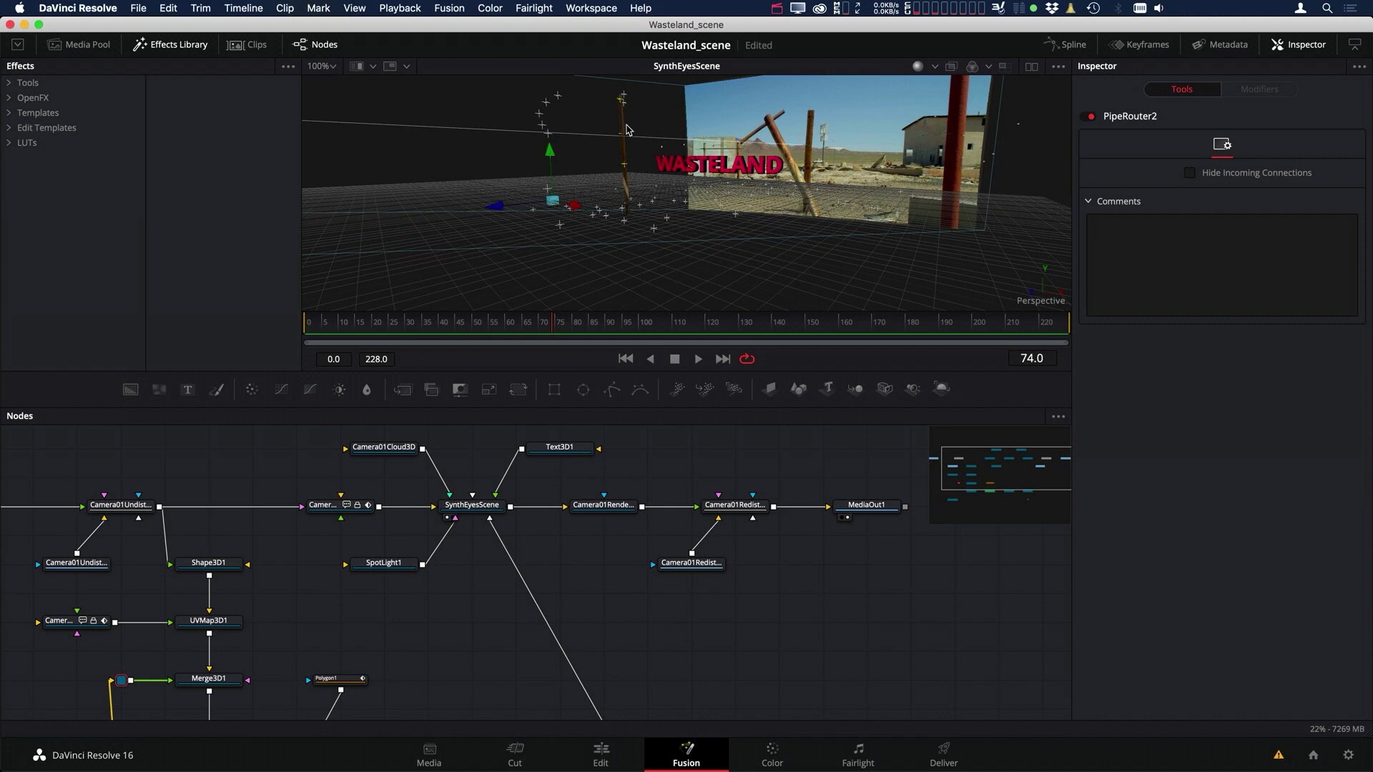
{"action": "left_click_drag", "start_coordinate": [564, 327], "coordinate": [806, 326]}
{"action": "left_click_drag", "start_coordinate": [741, 184], "coordinate": [726, 191]}
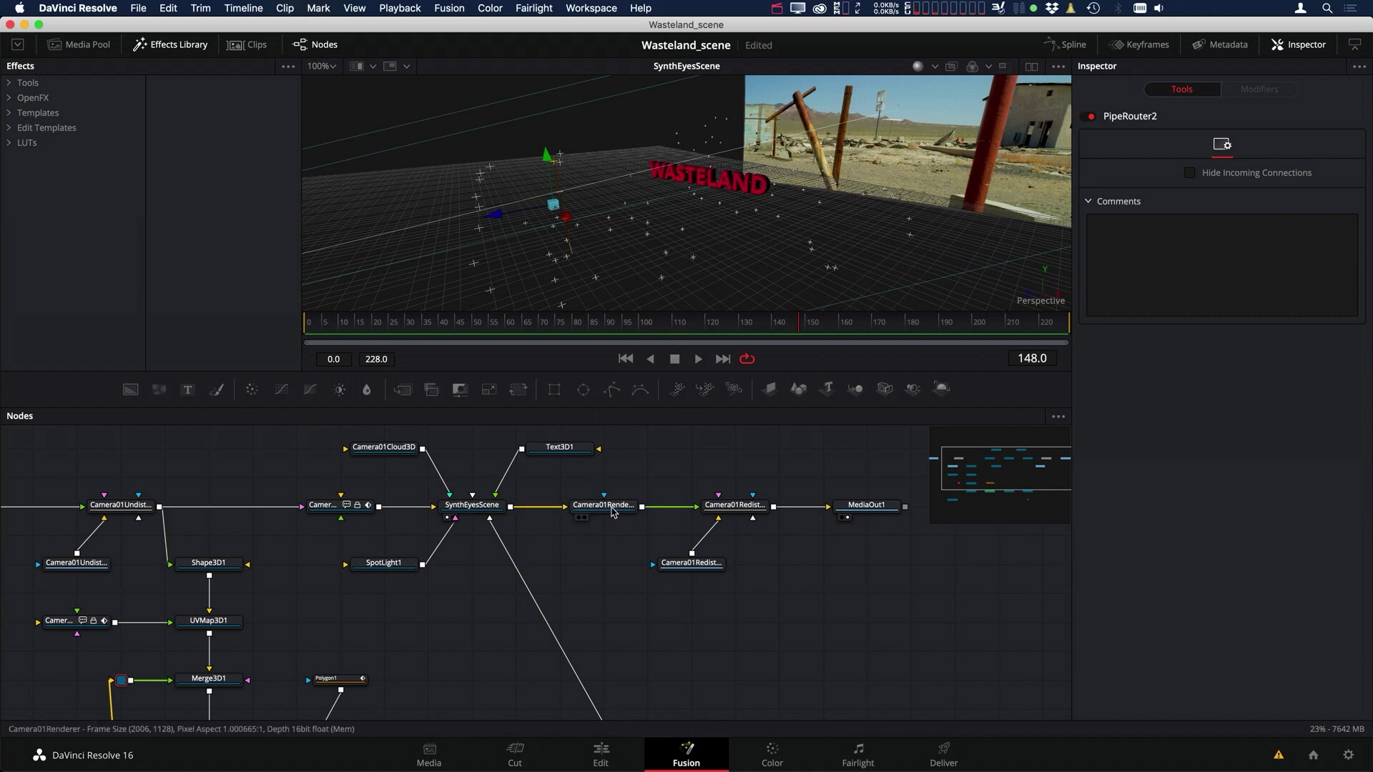
Show Camera01Renderer's output, with the wooden pole passing in front of WASTELAND.
{"action": "left_click_drag", "start_coordinate": [613, 512], "coordinate": [773, 179]}
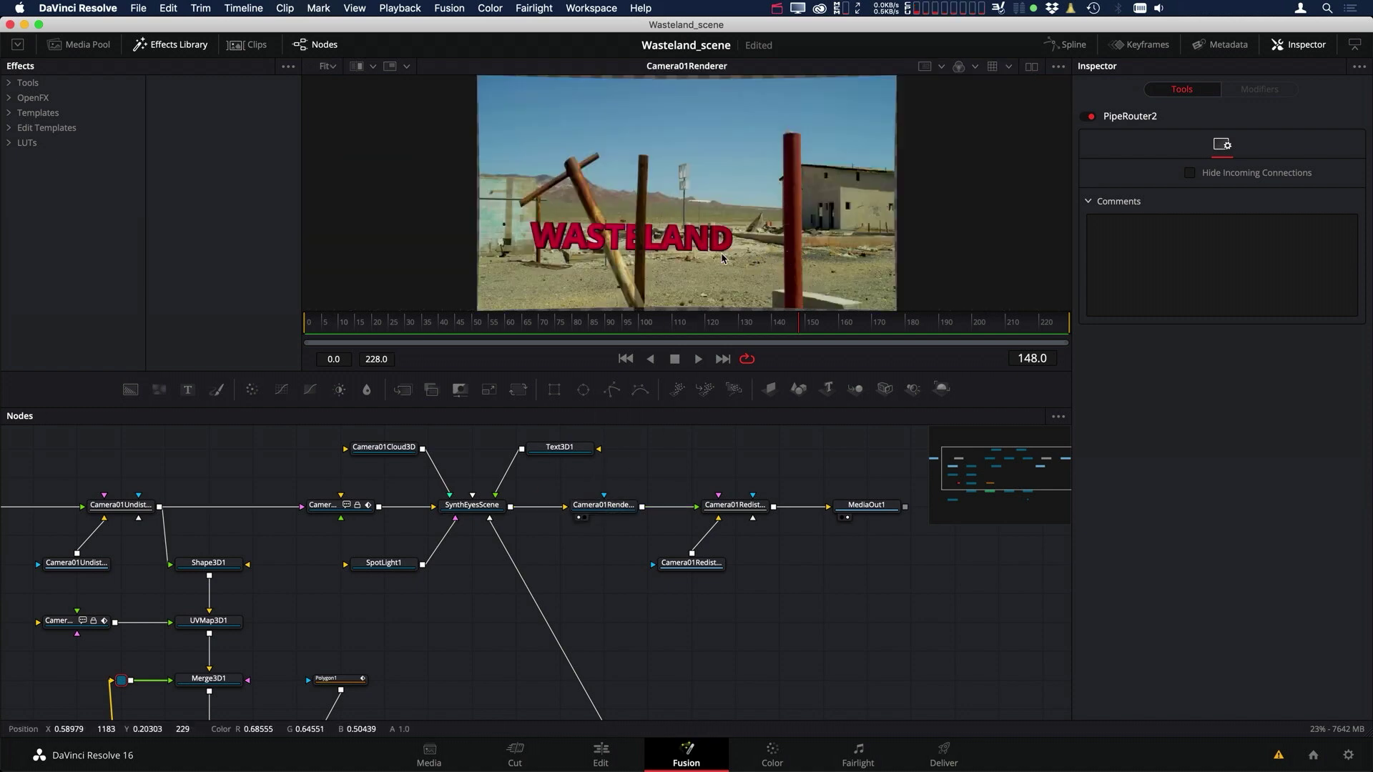
{"action": "scroll", "coordinate": [722, 255], "scroll_direction": "down", "scroll_amount": 4}
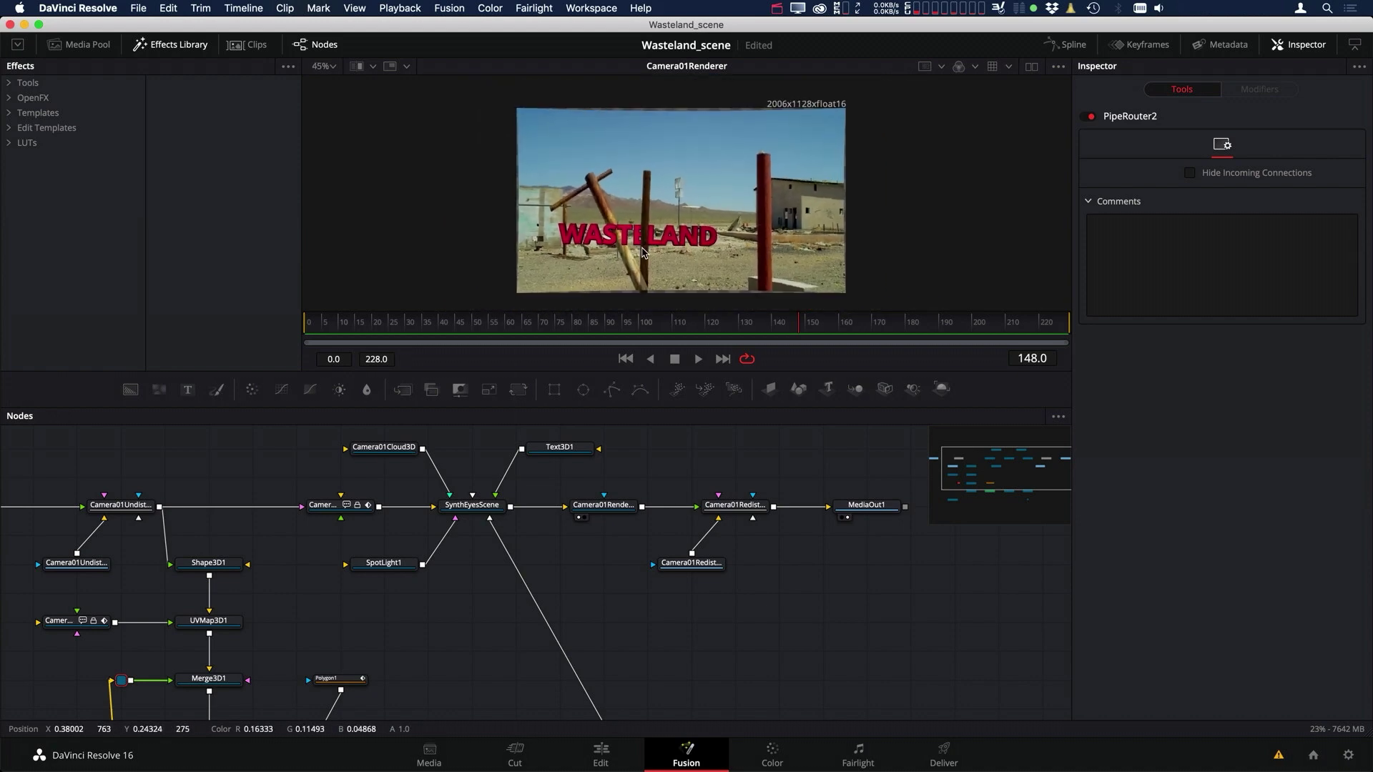
{"action": "scroll", "coordinate": [567, 536], "scroll_direction": "down", "scroll_amount": 5}
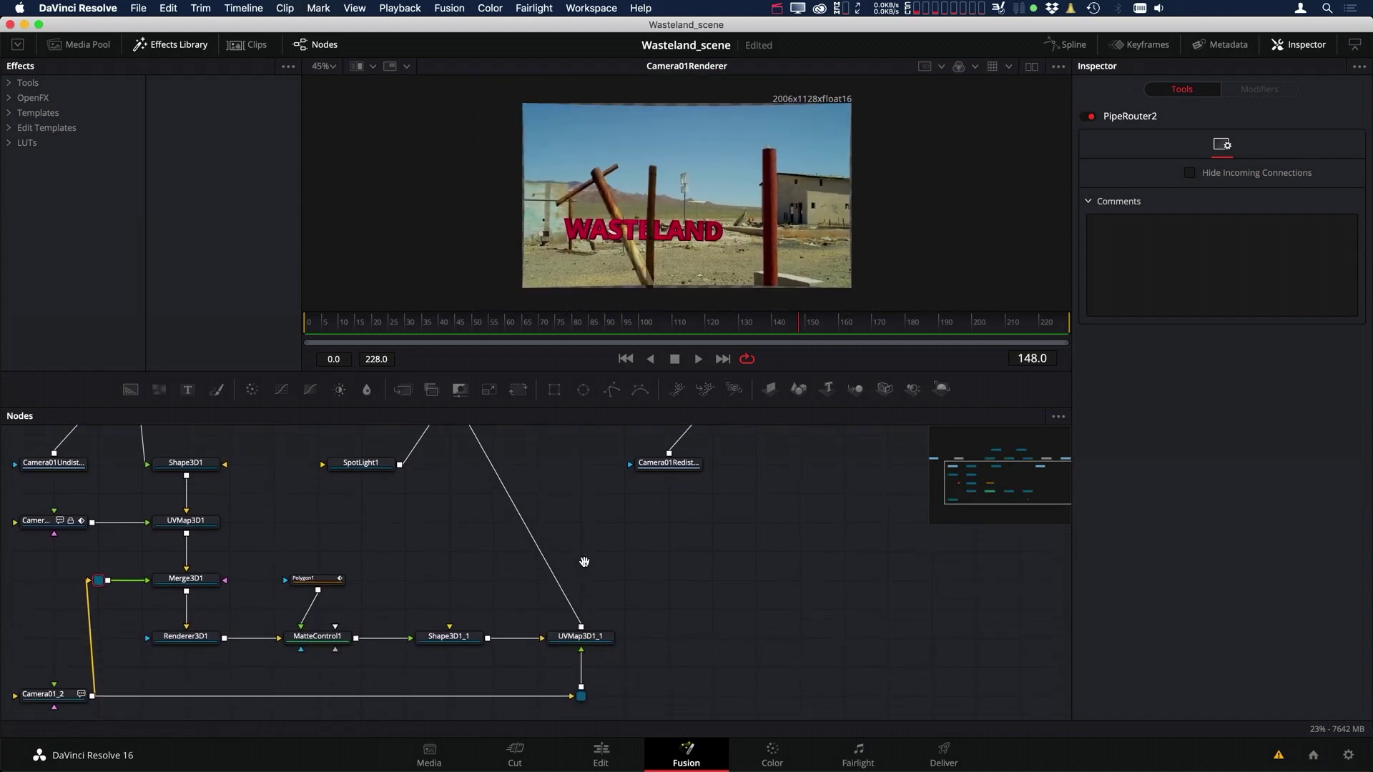
{"action": "scroll", "coordinate": [584, 542], "scroll_direction": "down", "scroll_amount": 3}
Uncheck Affected by Lights in Shape3D1_1's Lighting section so the pole renders unlit.
{"action": "left_click", "coordinate": [454, 549]}
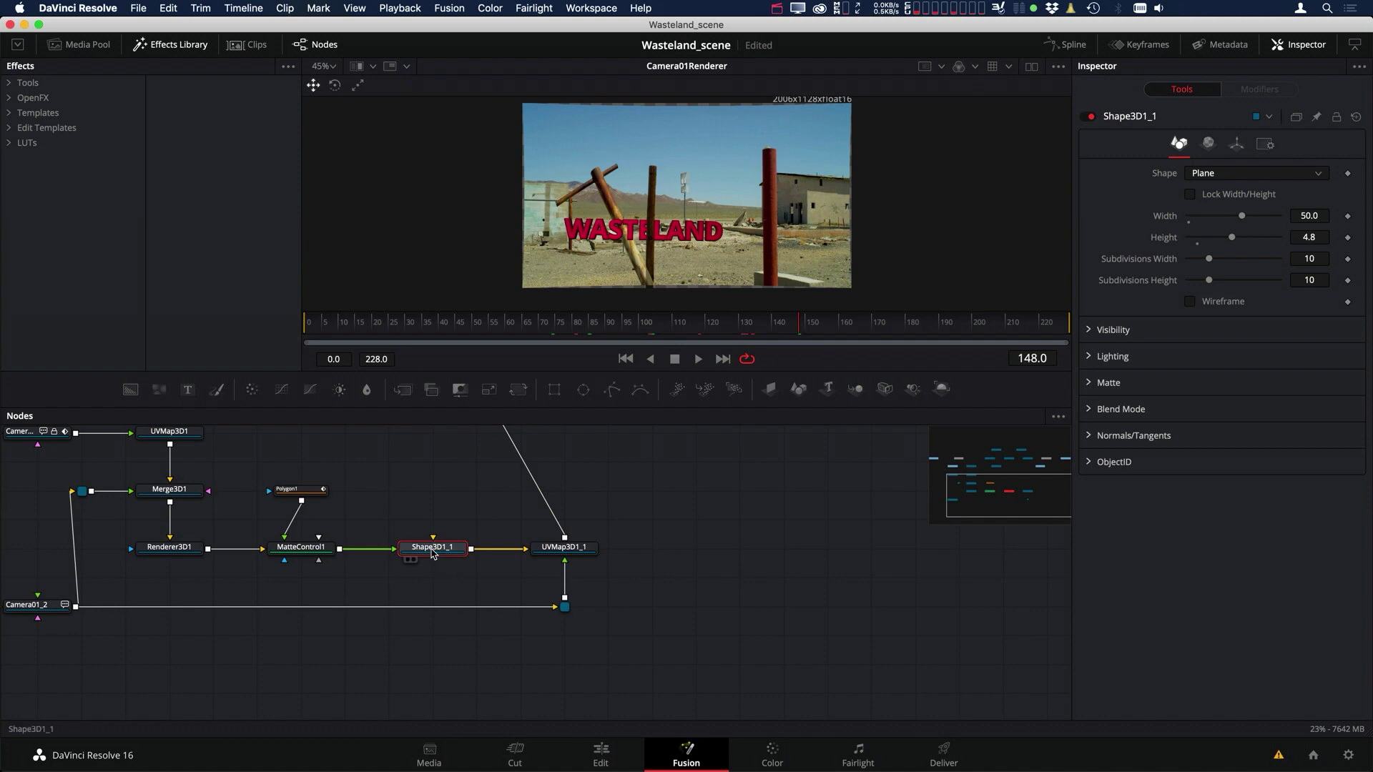
{"action": "left_click", "coordinate": [1092, 357]}
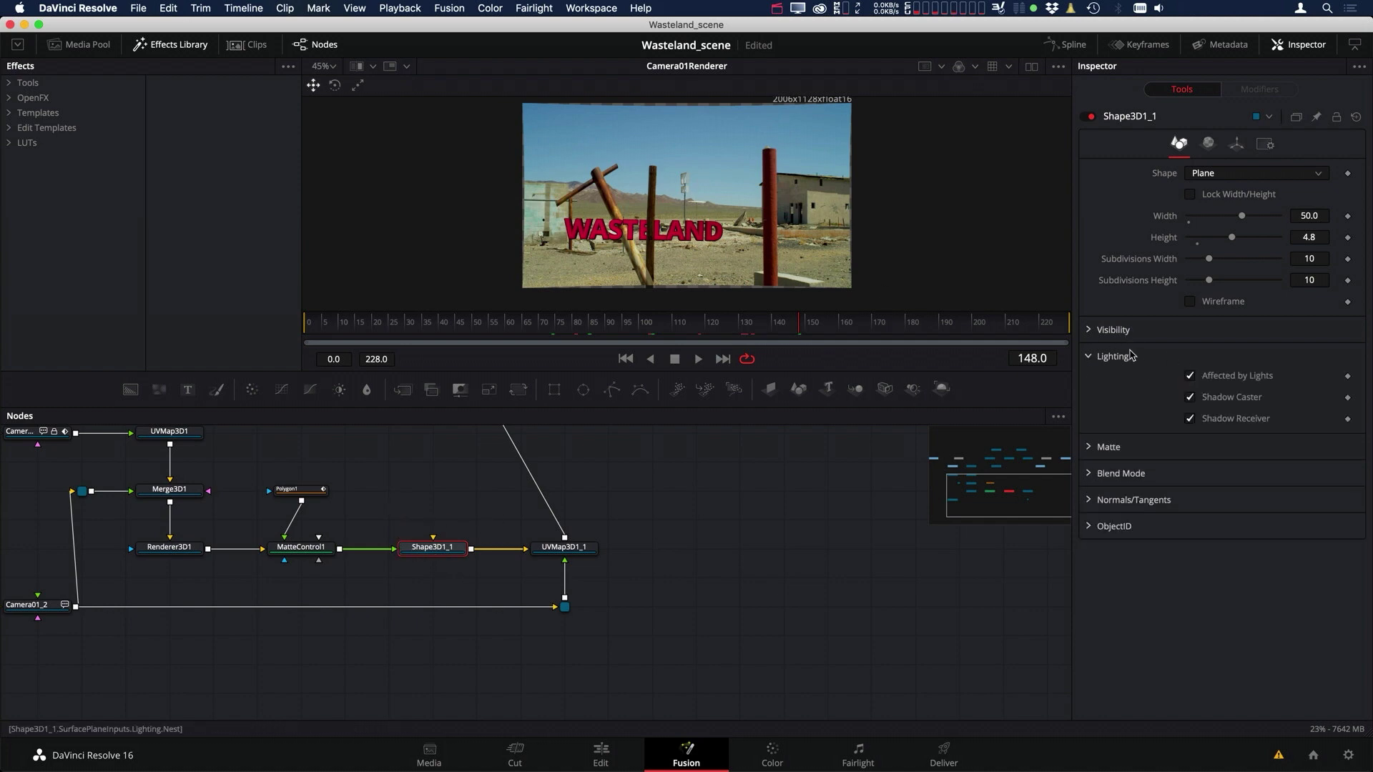
{"action": "left_click", "coordinate": [1191, 378]}
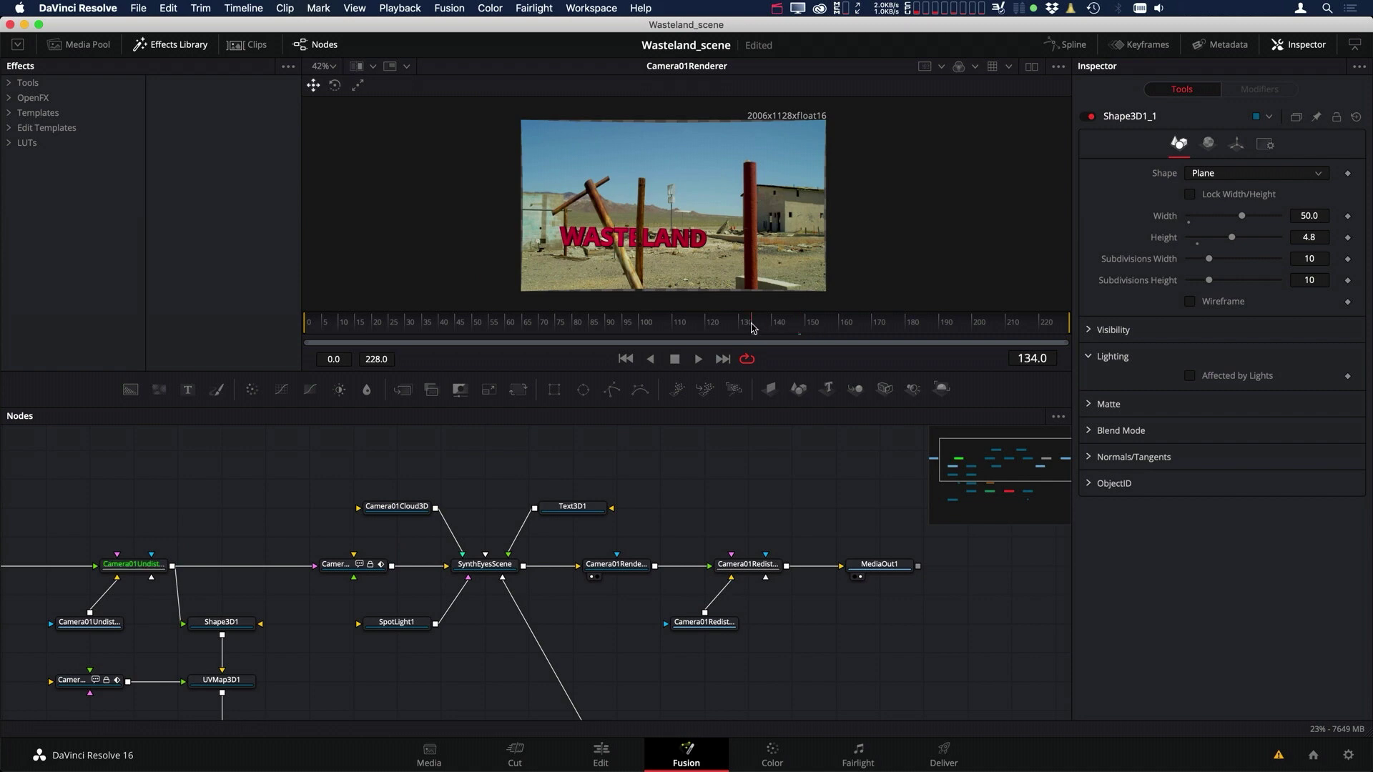
Scrub the playhead back and forth between frames 74 and 98 to review the pole.
{"action": "left_click", "coordinate": [633, 327]}
{"action": "left_click", "coordinate": [554, 324]}
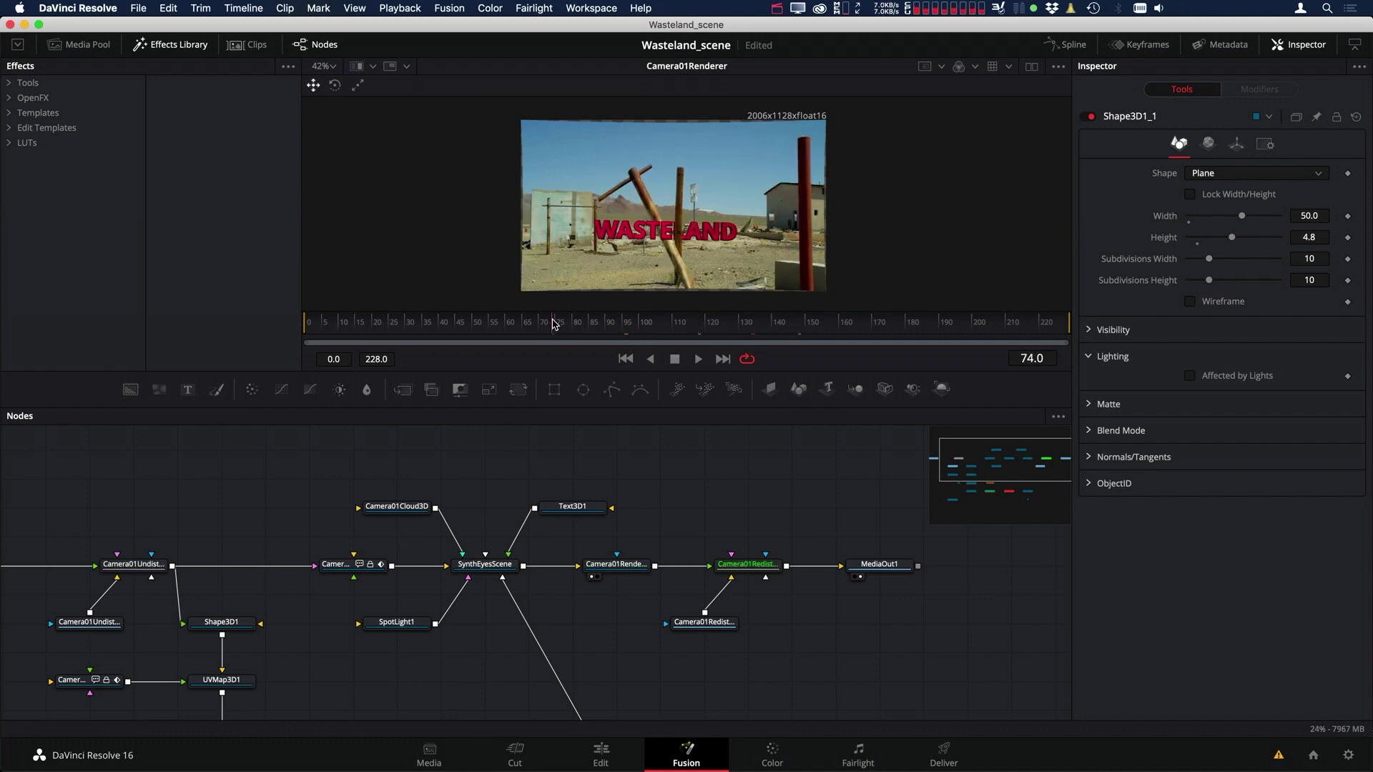
{"action": "left_click_drag", "start_coordinate": [520, 326], "coordinate": [427, 325]}
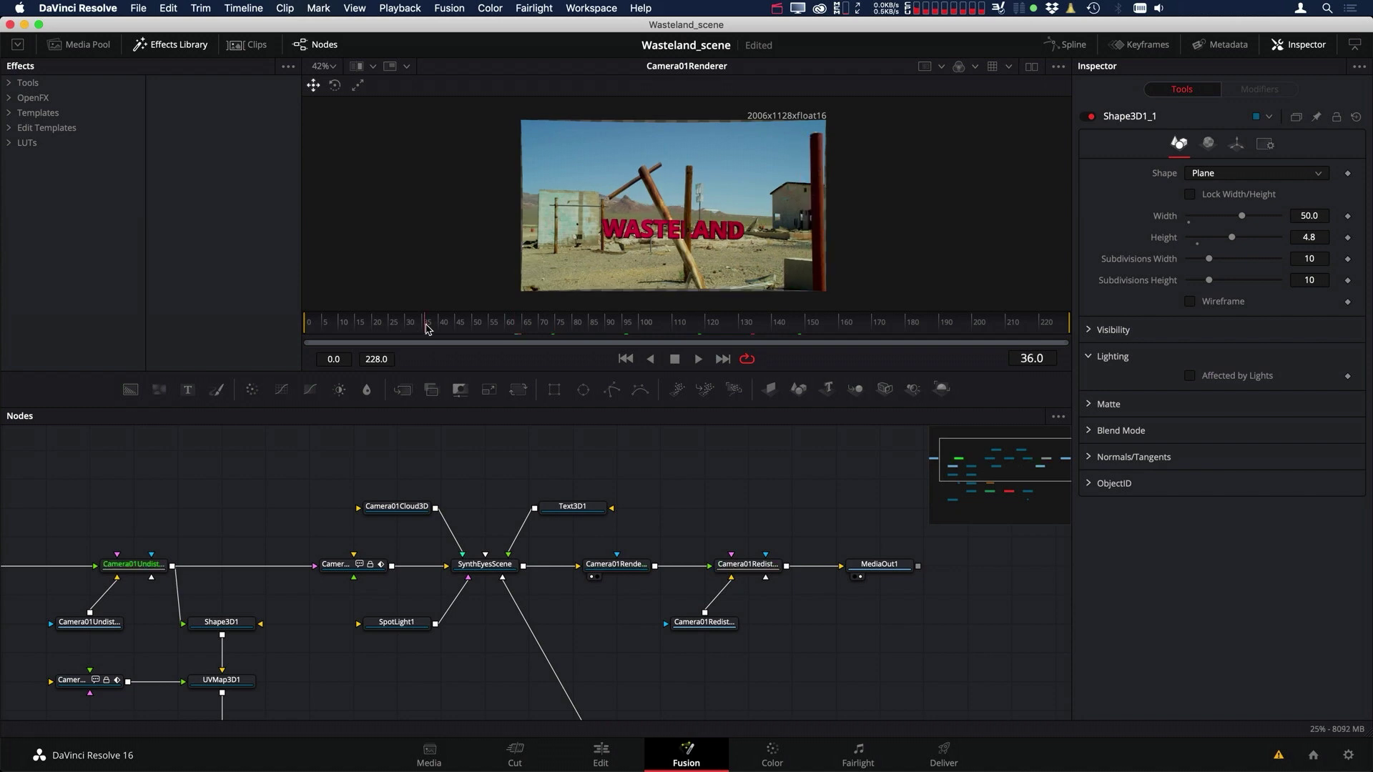
{"action": "left_click", "coordinate": [634, 327]}
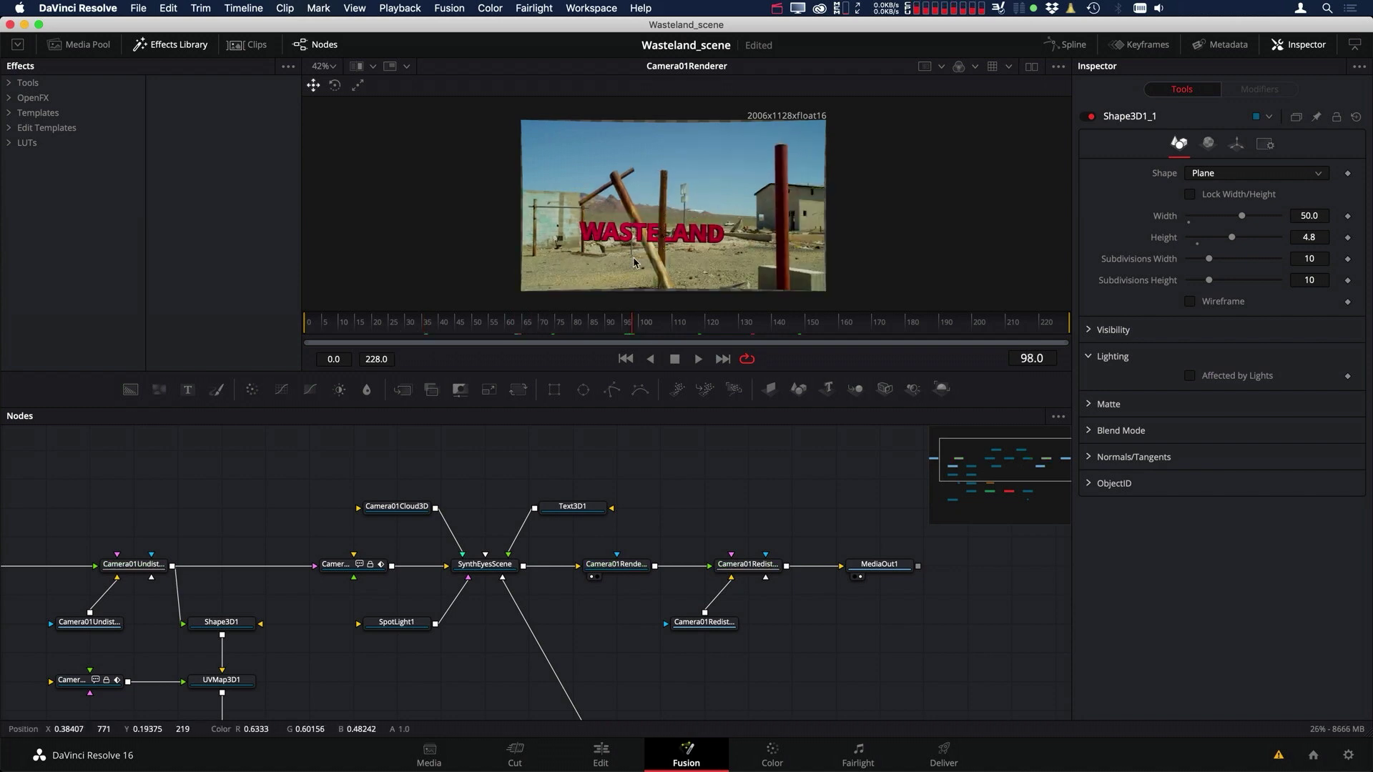
{"action": "scroll", "coordinate": [683, 480], "scroll_direction": "down", "scroll_amount": 2}
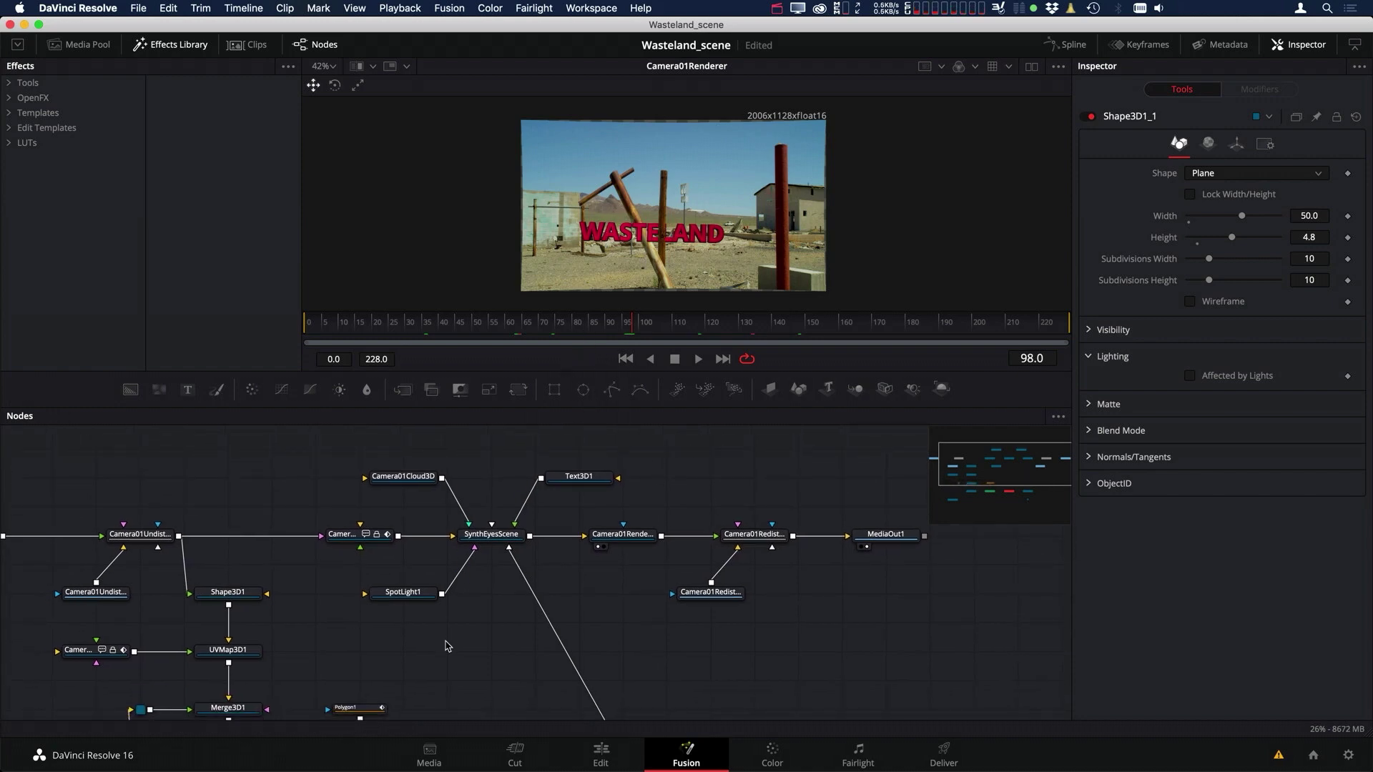
{"action": "scroll", "coordinate": [444, 657], "scroll_direction": "down", "scroll_amount": 6}
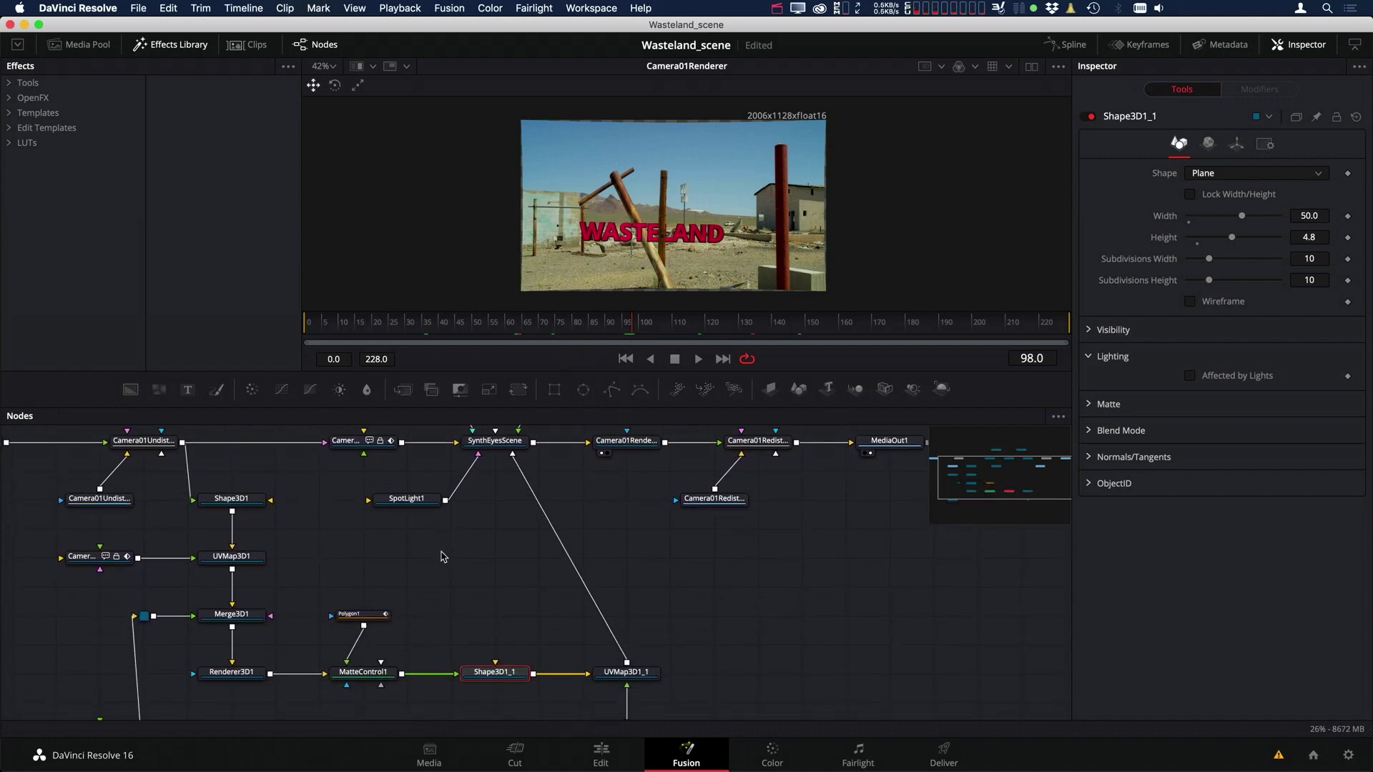
Open Polygon1's mask controls, scrub through to frame 166, and settle on frame 85.
{"action": "left_click", "coordinate": [362, 617]}
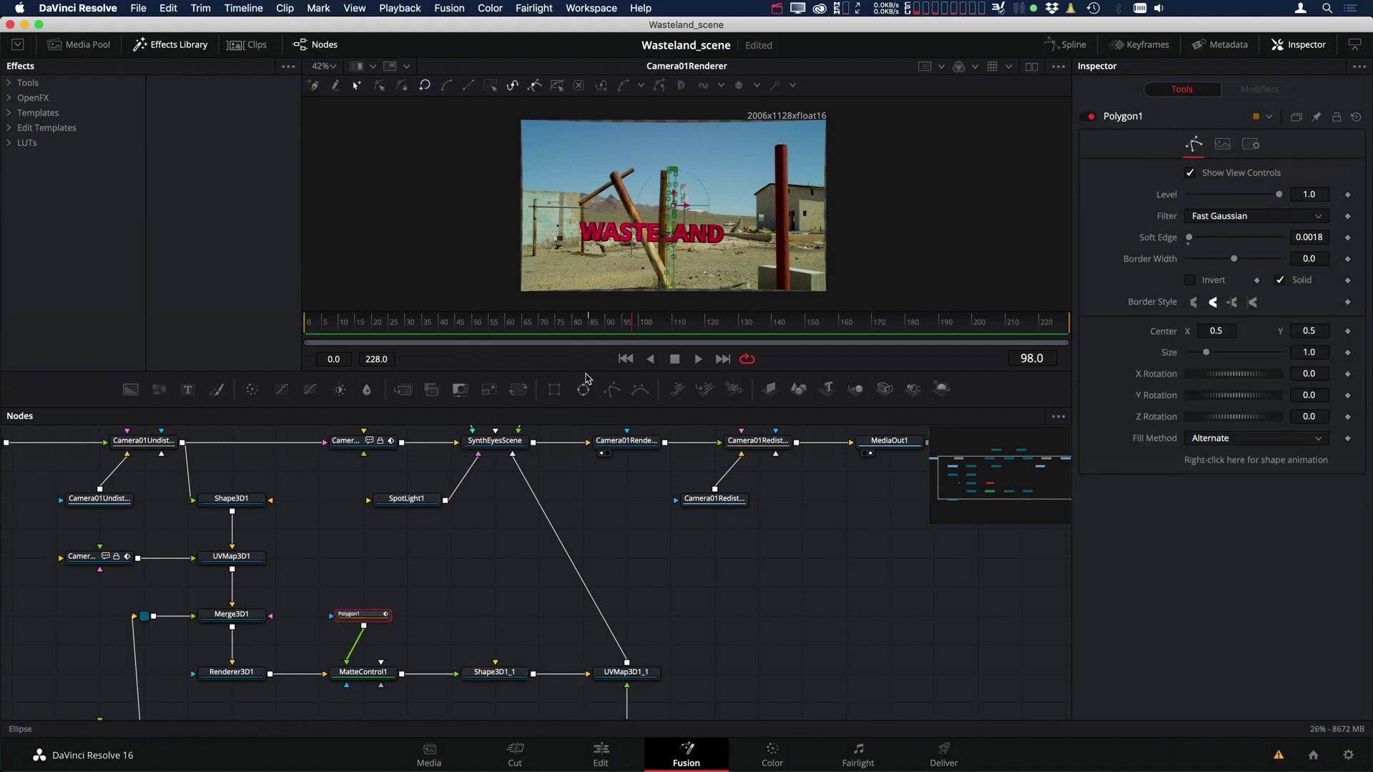
{"action": "left_click_drag", "start_coordinate": [589, 332], "coordinate": [591, 331]}
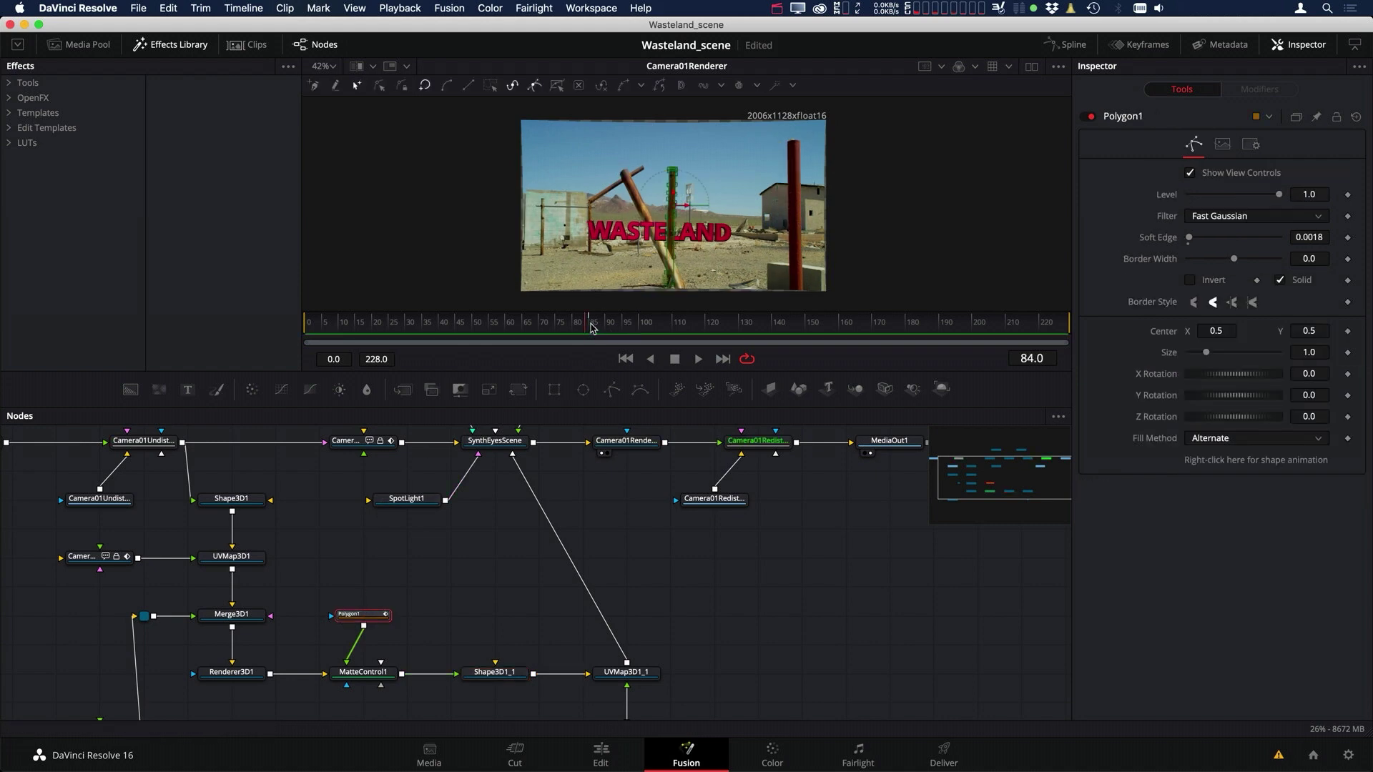
{"action": "scroll", "coordinate": [432, 567], "scroll_direction": "down", "scroll_amount": 3}
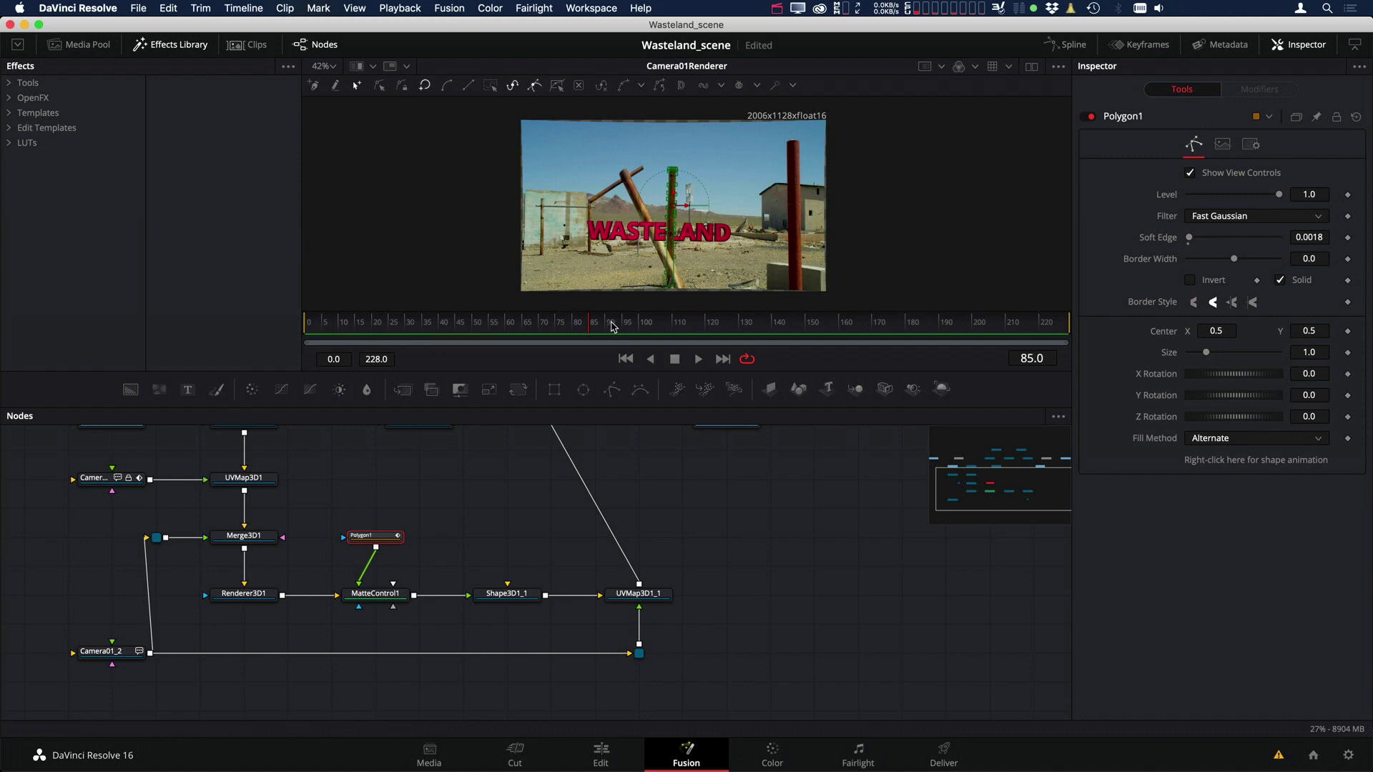
{"action": "left_click_drag", "start_coordinate": [615, 327], "coordinate": [681, 324]}
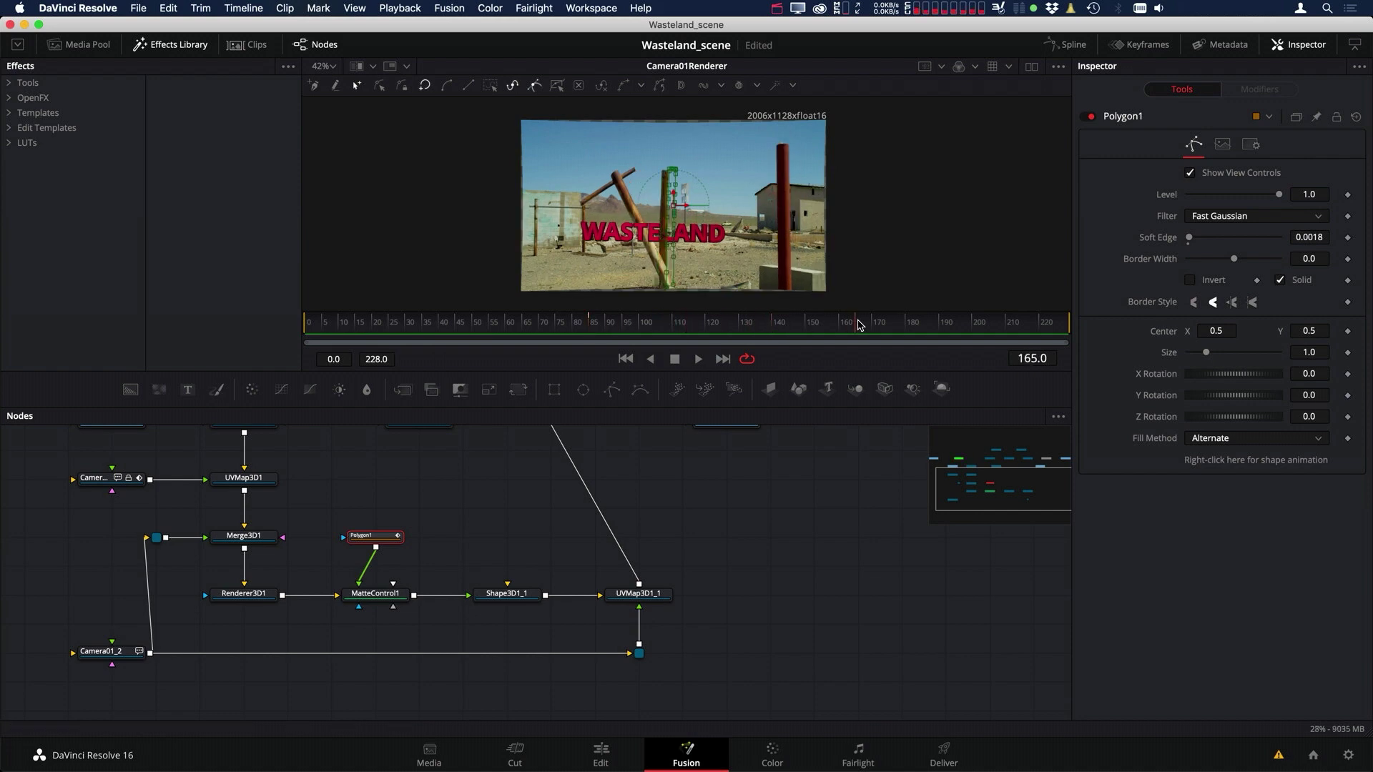
{"action": "left_click_drag", "start_coordinate": [860, 324], "coordinate": [902, 320]}
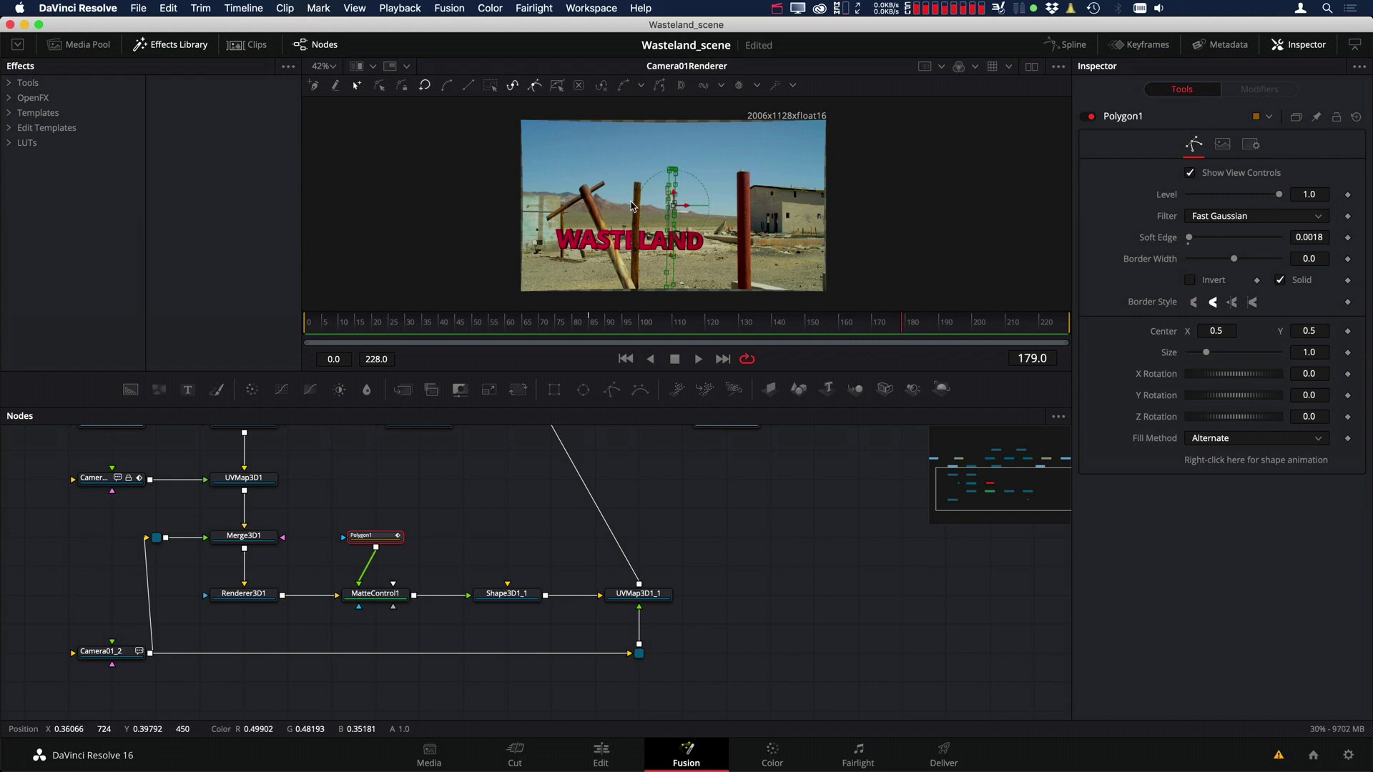
{"action": "left_click", "coordinate": [595, 324]}
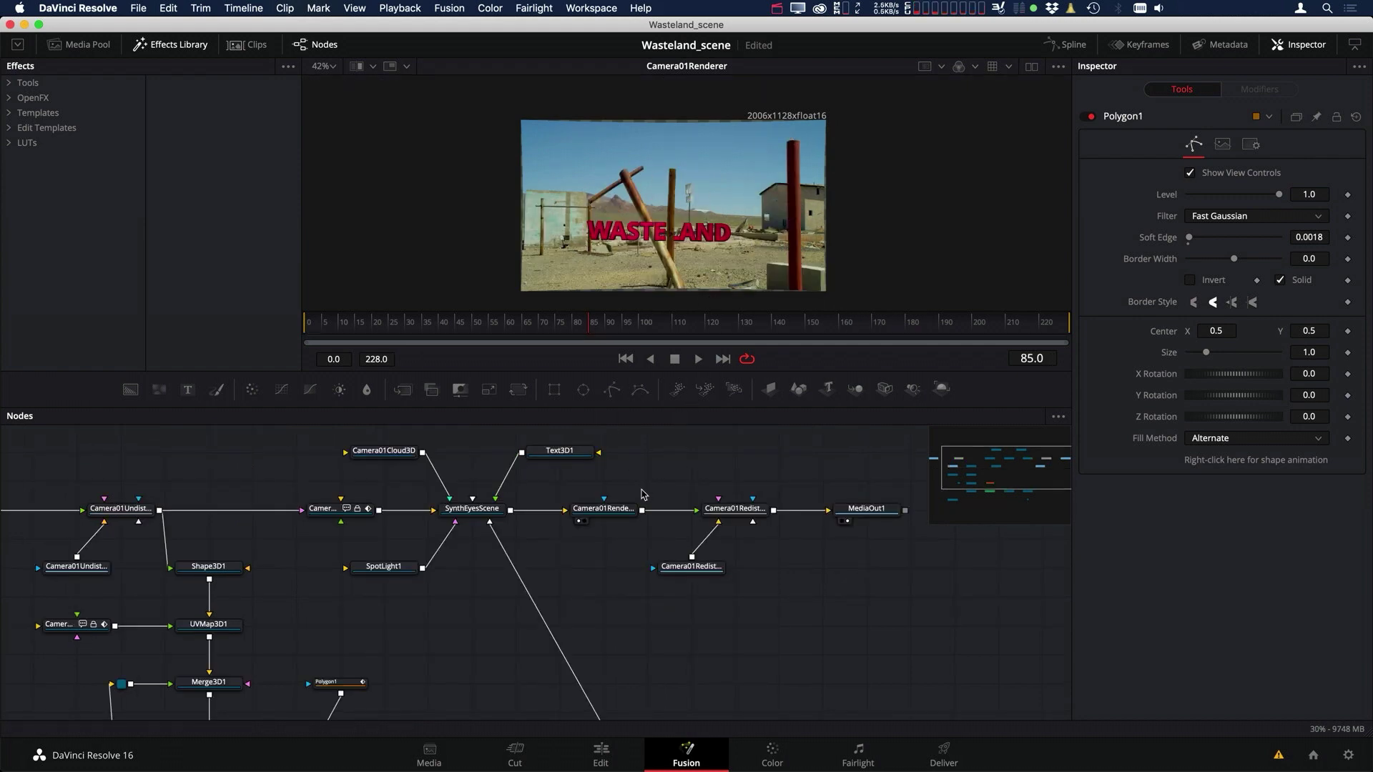
Disconnect Camera01Undistort from the scene camera's image plane input.
{"action": "scroll", "coordinate": [642, 493], "scroll_direction": "left", "scroll_amount": 1}
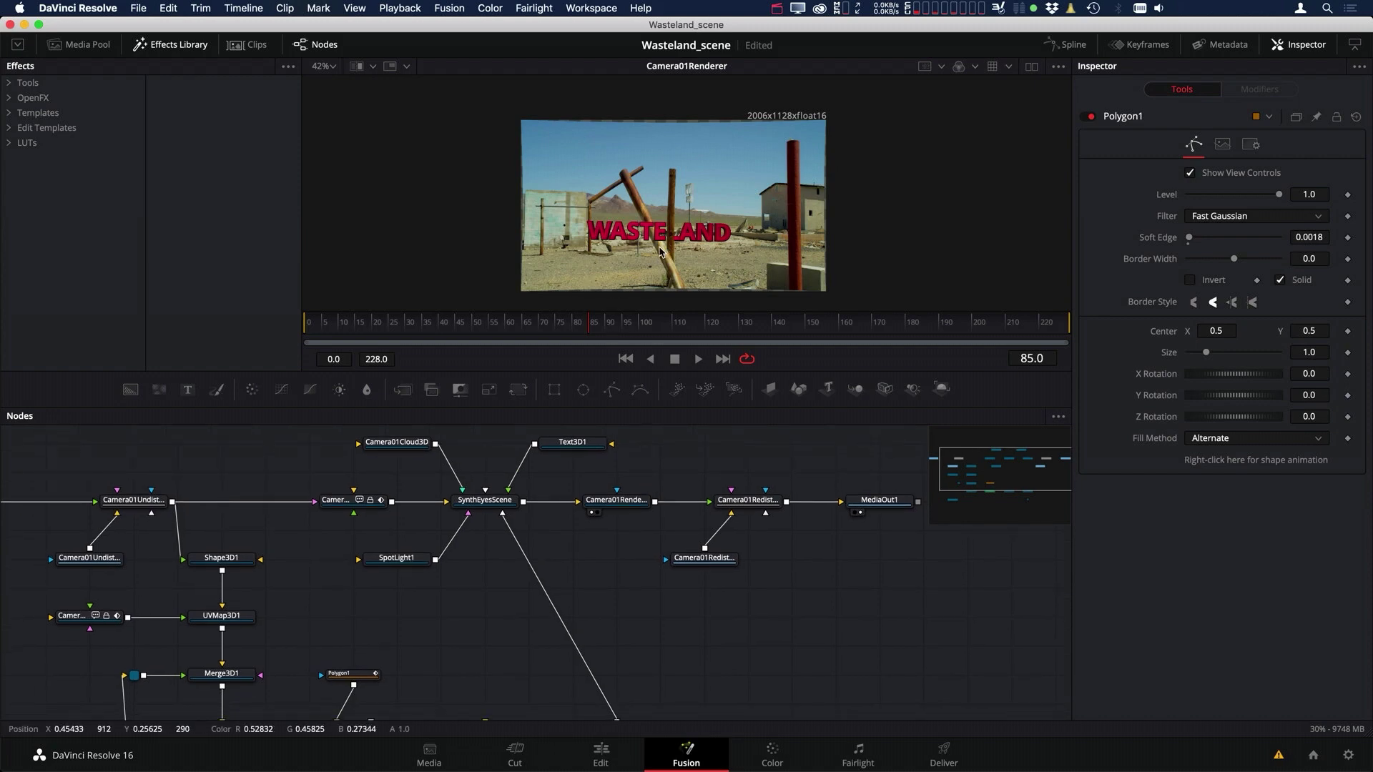
{"action": "scroll", "coordinate": [617, 473], "scroll_direction": "left", "scroll_amount": 8}
{"action": "scroll", "coordinate": [500, 501], "scroll_direction": "right", "scroll_amount": 1}
{"action": "left_click_drag", "start_coordinate": [280, 493], "coordinate": [351, 452]}
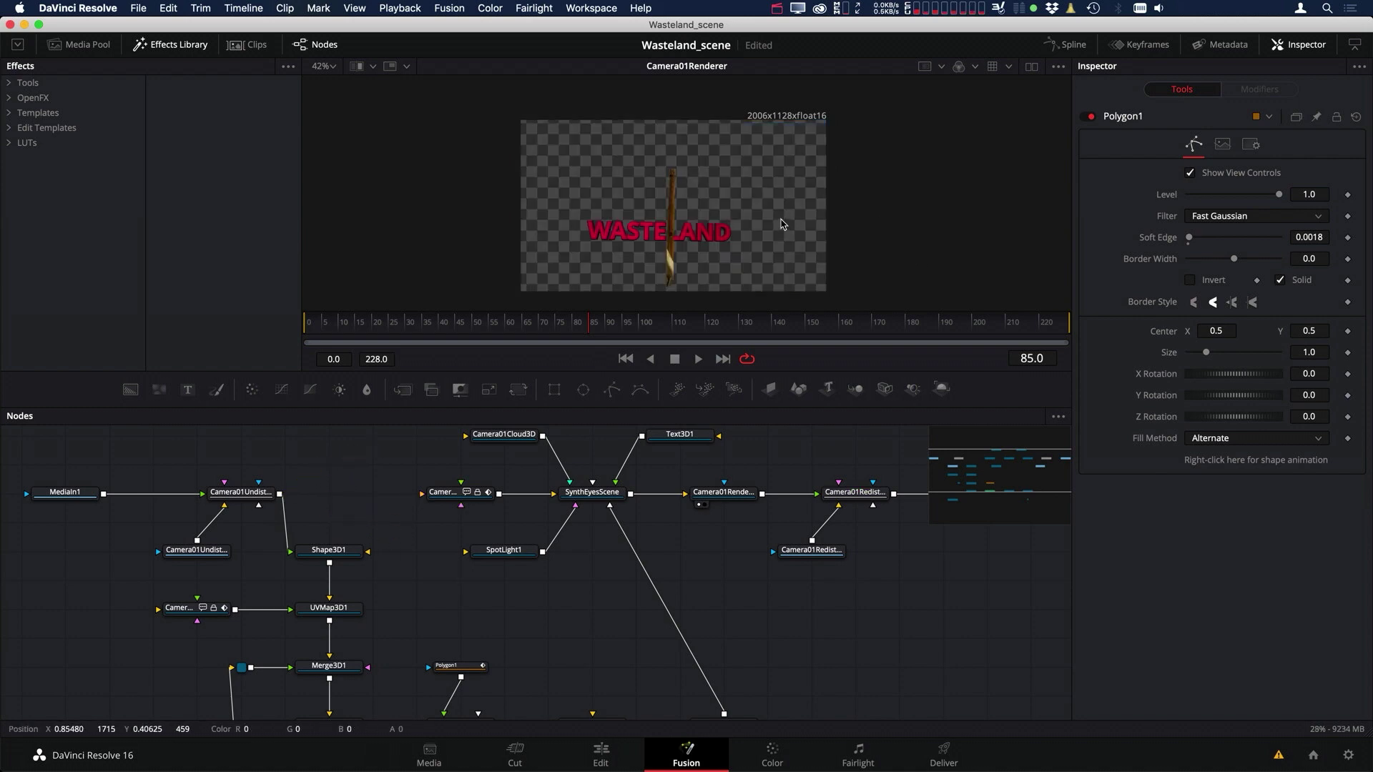
Pan the node graph to bring the redistort nodes and MediaOut1 into view.
{"action": "scroll", "coordinate": [683, 247], "scroll_direction": "up", "scroll_amount": 5}
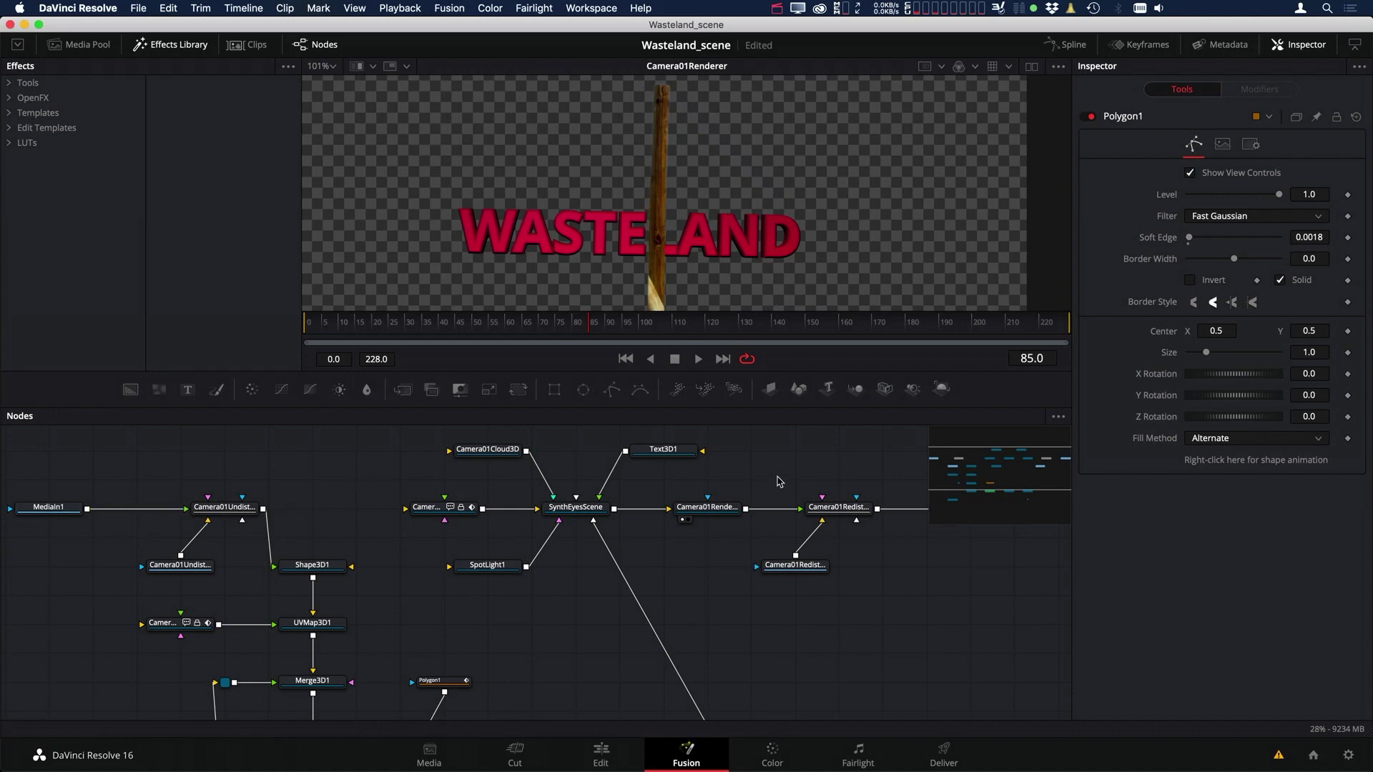
{"action": "left_click_drag", "start_coordinate": [782, 484], "coordinate": [714, 469]}
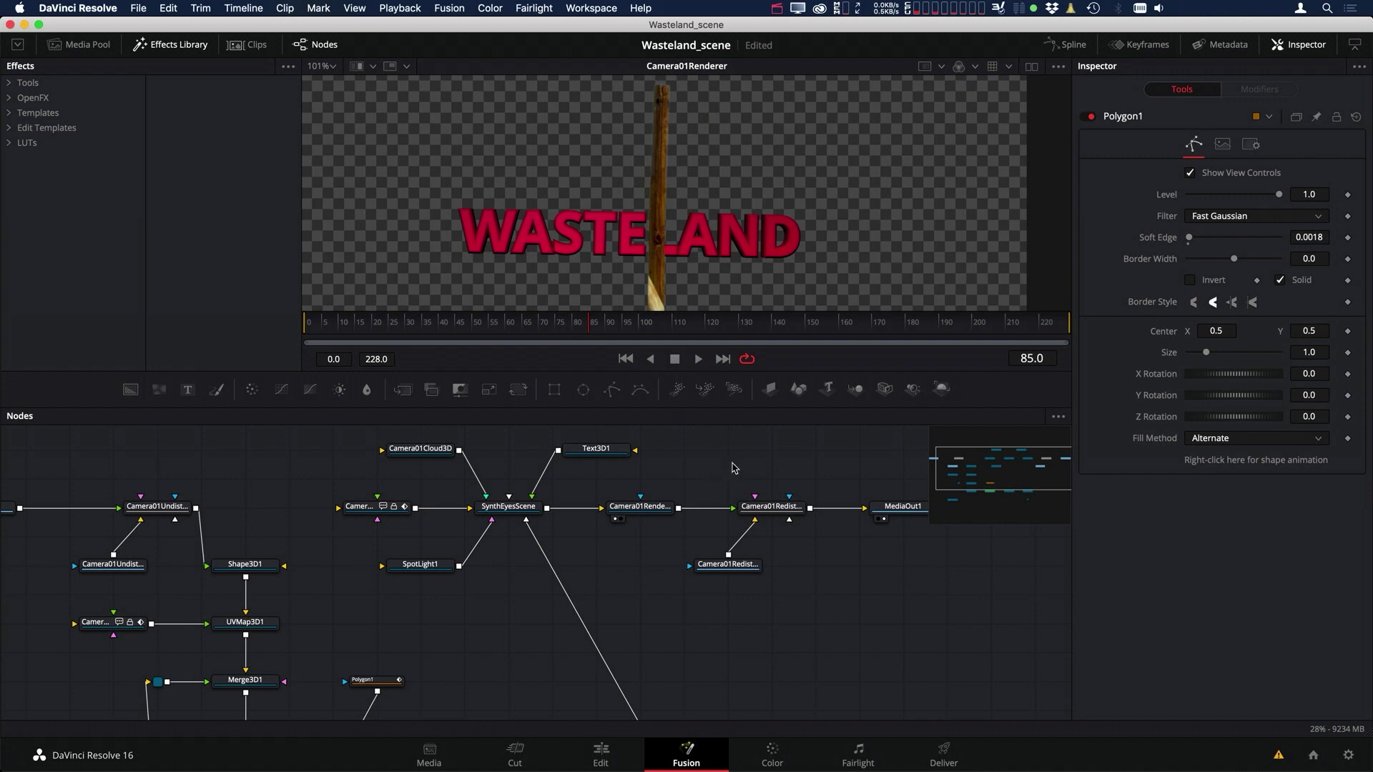
{"action": "left_click_drag", "start_coordinate": [724, 469], "coordinate": [849, 621]}
Rearrange the graph: shift the redistort nodes and output right, and move MediaIn1 up.
{"action": "left_click_drag", "start_coordinate": [786, 520], "coordinate": [998, 527]}
{"action": "scroll", "coordinate": [965, 546], "scroll_direction": "up", "scroll_amount": 3}
{"action": "scroll", "coordinate": [769, 530], "scroll_direction": "left", "scroll_amount": 5}
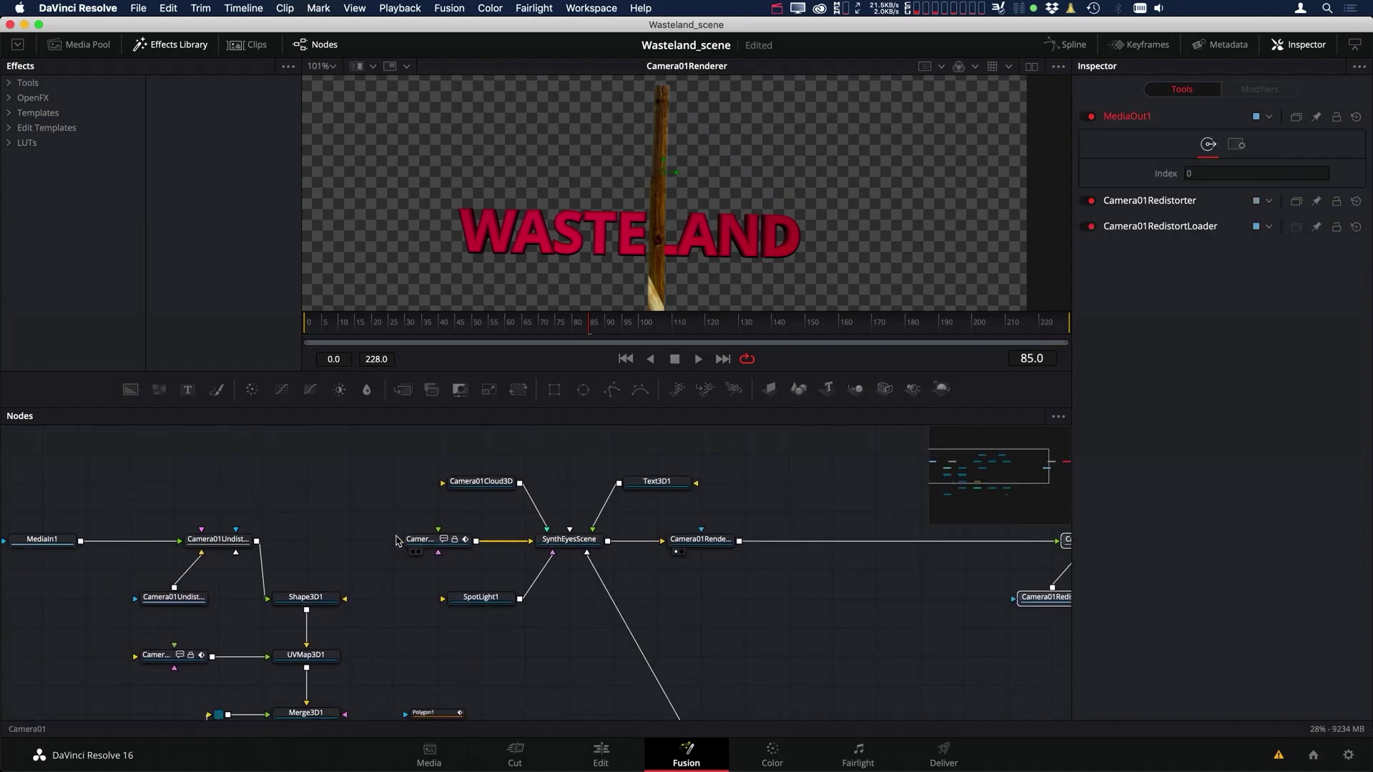
{"action": "left_click_drag", "start_coordinate": [69, 582], "coordinate": [199, 435]}
{"action": "scroll", "coordinate": [228, 477], "scroll_direction": "up", "scroll_amount": 1}
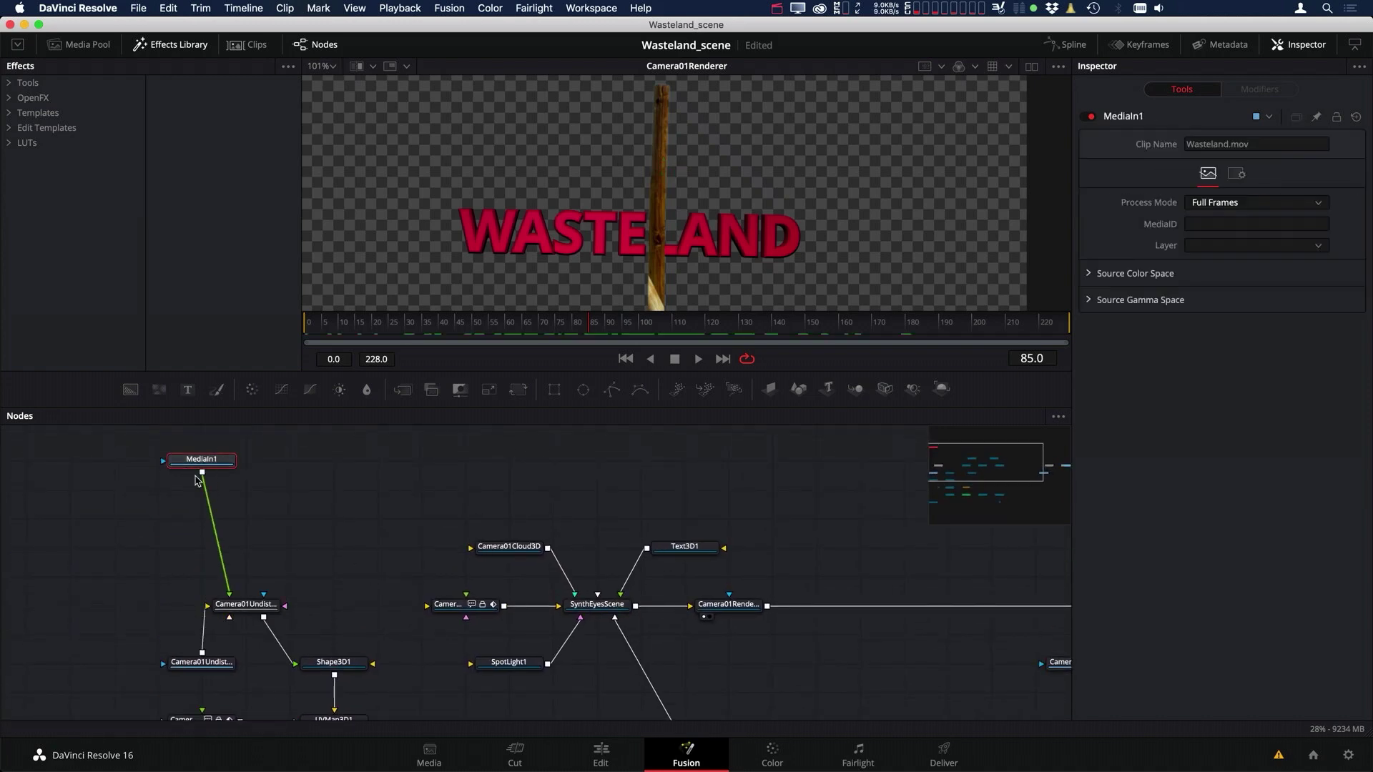
{"action": "scroll", "coordinate": [337, 505], "scroll_direction": "right", "scroll_amount": 5}
{"action": "left_click_drag", "start_coordinate": [895, 589], "coordinate": [769, 589]}
{"action": "scroll", "coordinate": [564, 515], "scroll_direction": "left", "scroll_amount": 5}
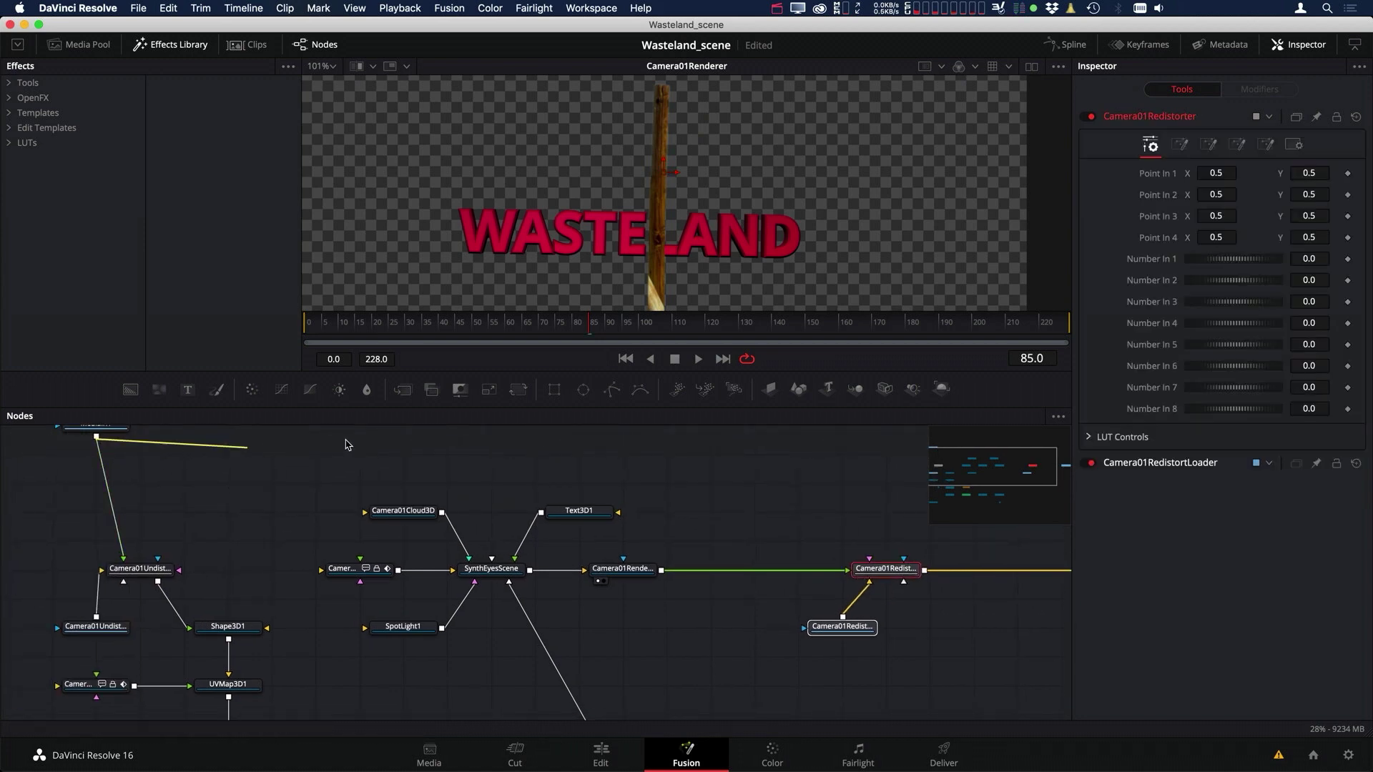
Wire MediaIn1 onto Camera01Redistorter's output to create Merge1, and route the footage wire.
{"action": "left_click_drag", "start_coordinate": [408, 439], "coordinate": [926, 572]}
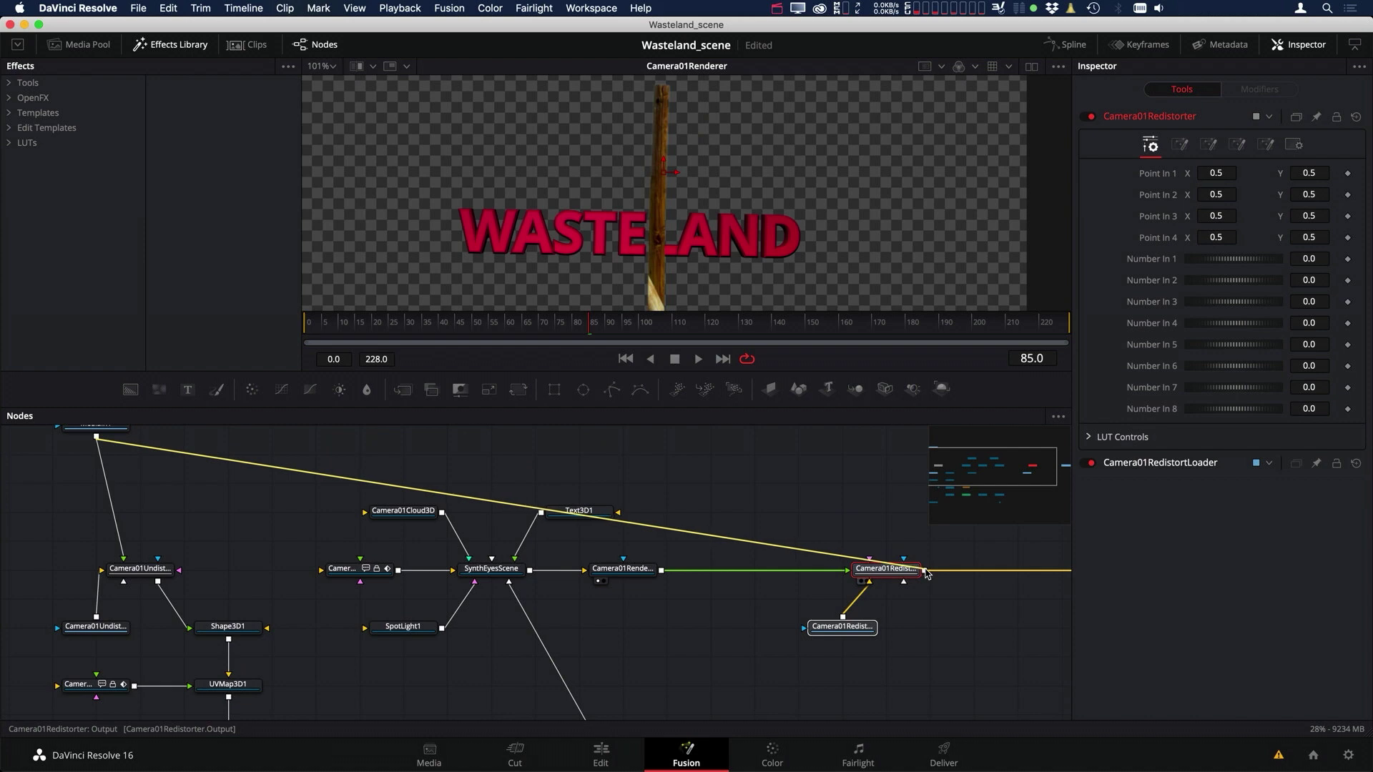
{"action": "right_click", "coordinate": [974, 569]}
{"action": "left_click", "coordinate": [1032, 405]}
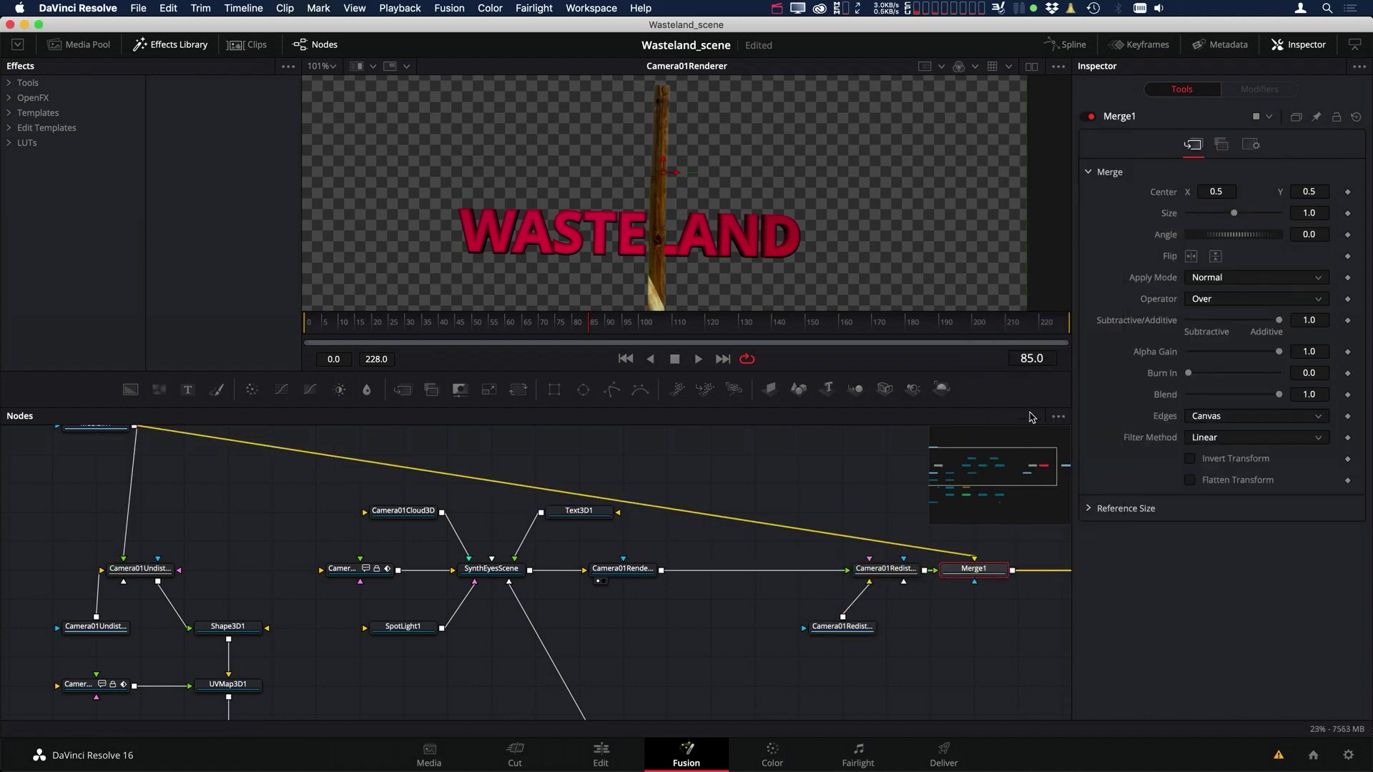
{"action": "left_click_drag", "start_coordinate": [700, 489], "coordinate": [613, 543]}
{"action": "left_click_drag", "start_coordinate": [386, 540], "coordinate": [883, 484]}
{"action": "scroll", "coordinate": [735, 496], "scroll_direction": "down", "scroll_amount": 2}
{"action": "scroll", "coordinate": [735, 496], "scroll_direction": "right", "scroll_amount": 2}
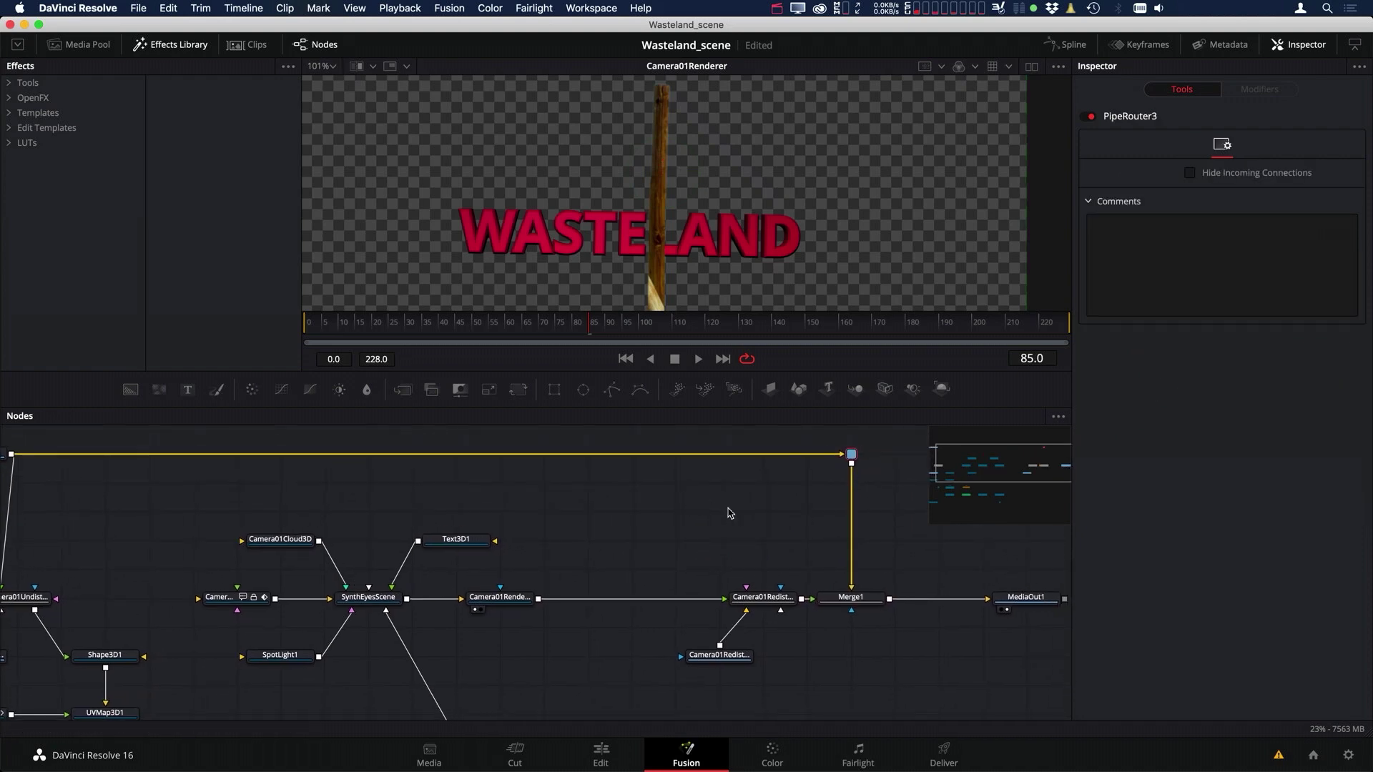
View the Camera01Redistorter render in the viewer.
{"action": "scroll", "coordinate": [861, 606], "scroll_direction": "down", "scroll_amount": 2}
{"action": "scroll", "coordinate": [862, 606], "scroll_direction": "left", "scroll_amount": 2}
{"action": "key", "text": "1"}
{"action": "scroll", "coordinate": [767, 534], "scroll_direction": "right", "scroll_amount": 1}
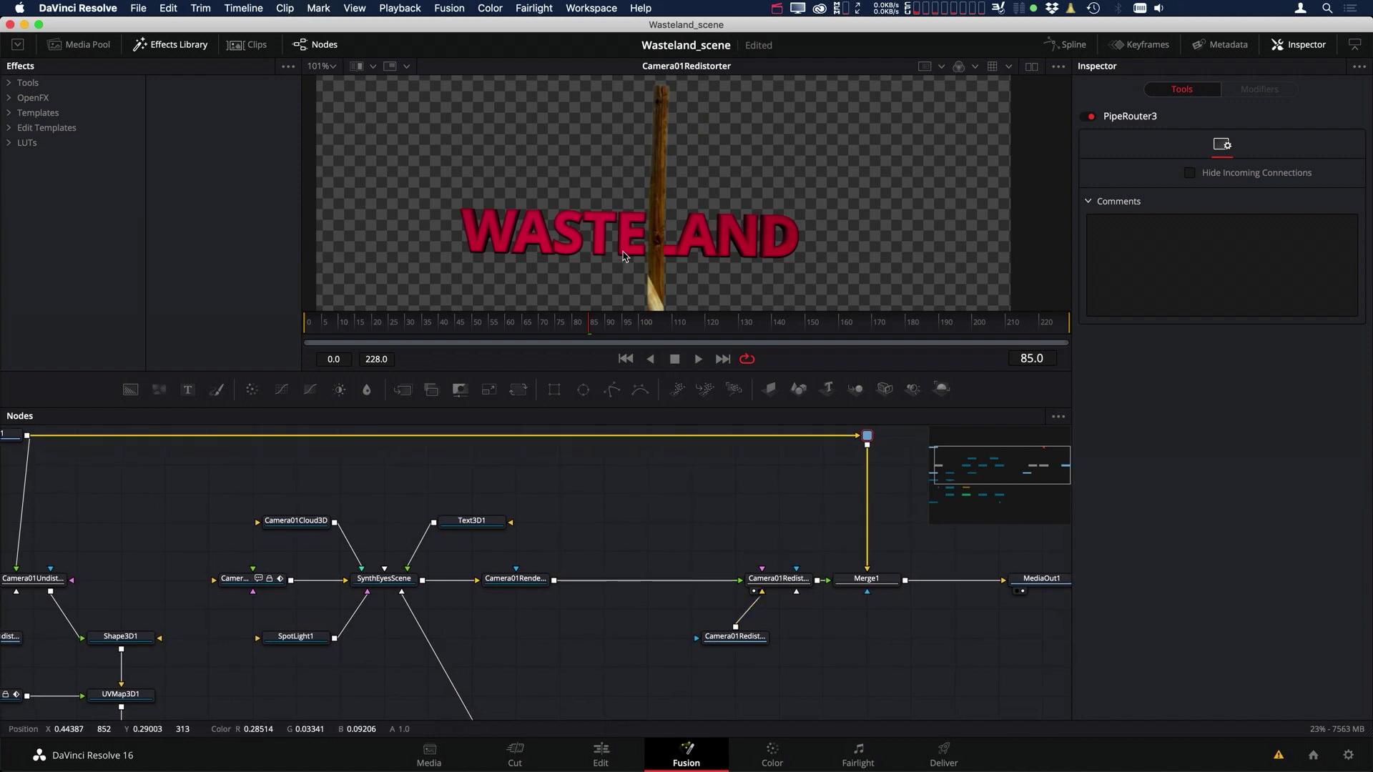
{"action": "scroll", "coordinate": [634, 226], "scroll_direction": "down", "scroll_amount": 3}
{"action": "scroll", "coordinate": [634, 226], "scroll_direction": "left", "scroll_amount": 1}
{"action": "scroll", "coordinate": [558, 253], "scroll_direction": "down", "scroll_amount": 3}
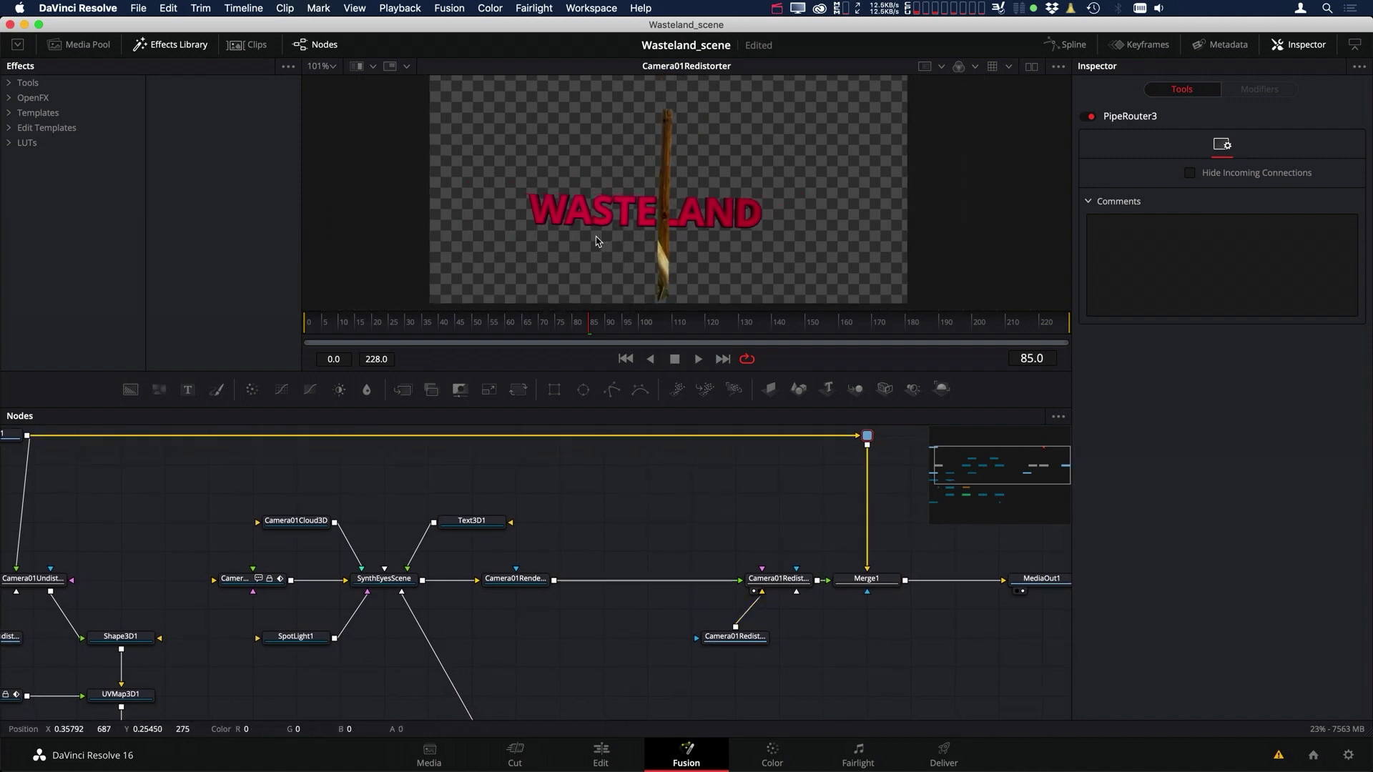
{"action": "scroll", "coordinate": [555, 264], "scroll_direction": "up", "scroll_amount": 2}
{"action": "scroll", "coordinate": [554, 265], "scroll_direction": "right", "scroll_amount": 1}
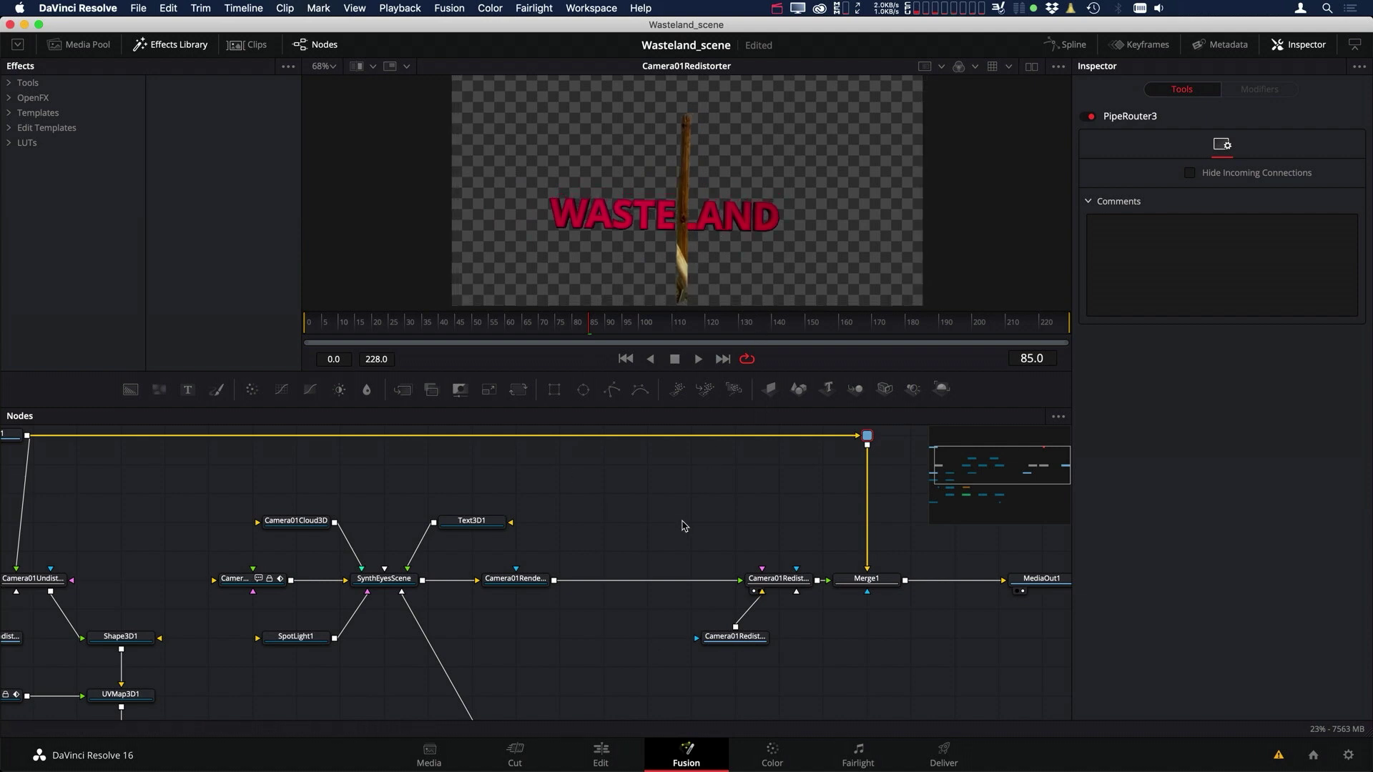
{"action": "scroll", "coordinate": [607, 593], "scroll_direction": "down", "scroll_amount": 3}
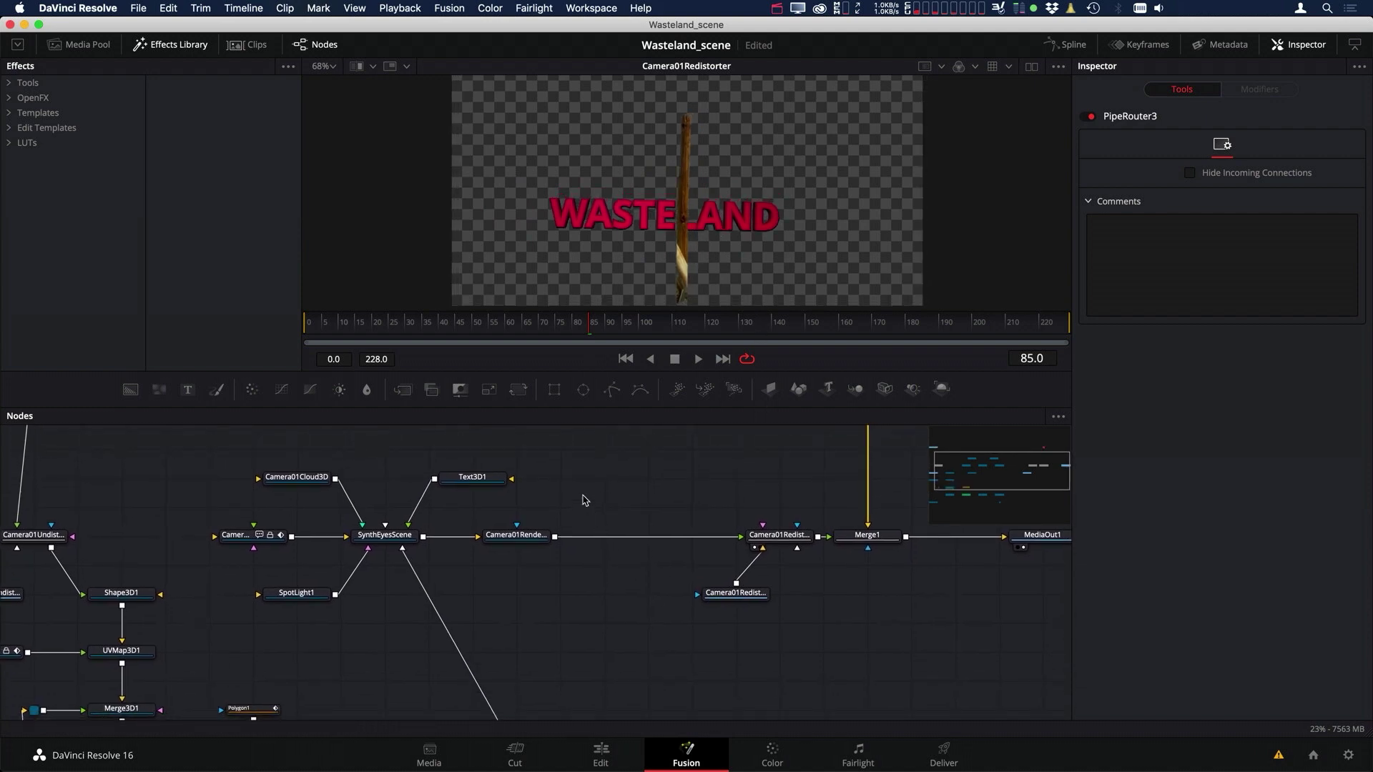
Move Text3D1 higher and Camera01Renderer lower to make room.
{"action": "left_click_drag", "start_coordinate": [593, 481], "coordinate": [576, 506]}
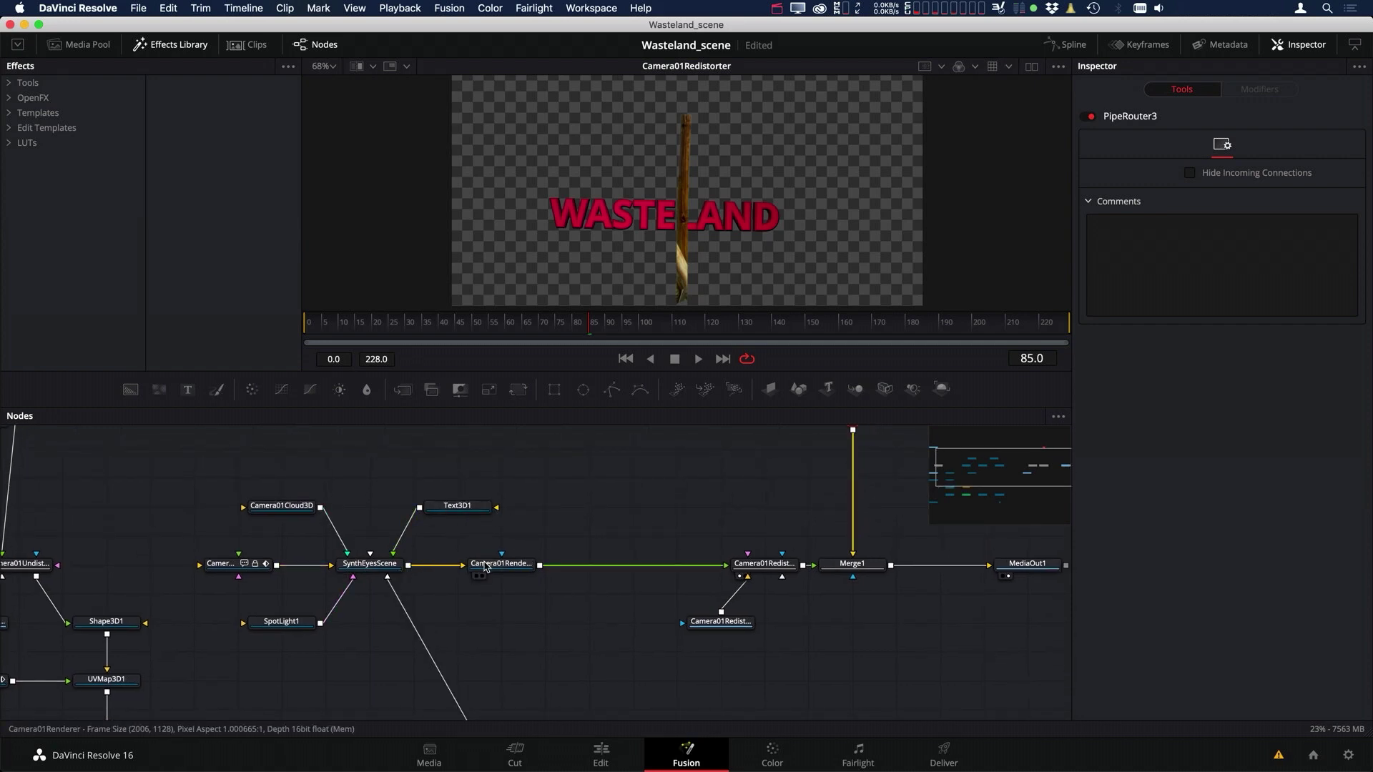
{"action": "left_click_drag", "start_coordinate": [458, 521], "coordinate": [459, 472]}
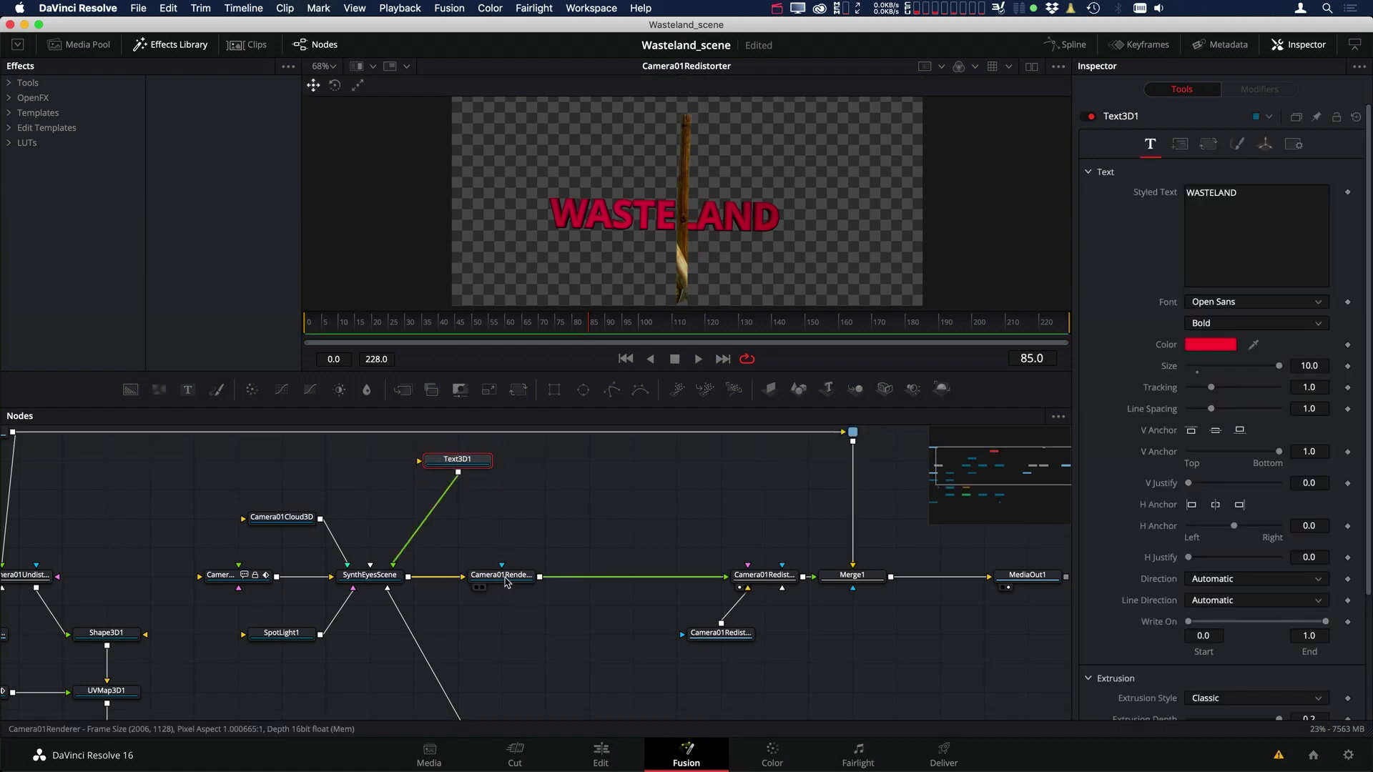
{"action": "left_click_drag", "start_coordinate": [508, 582], "coordinate": [508, 610]}
Duplicate Camera01Renderer as Camera01Renderer_1 and feed it SynthEyesScene's output.
{"action": "left_click", "coordinate": [509, 605]}
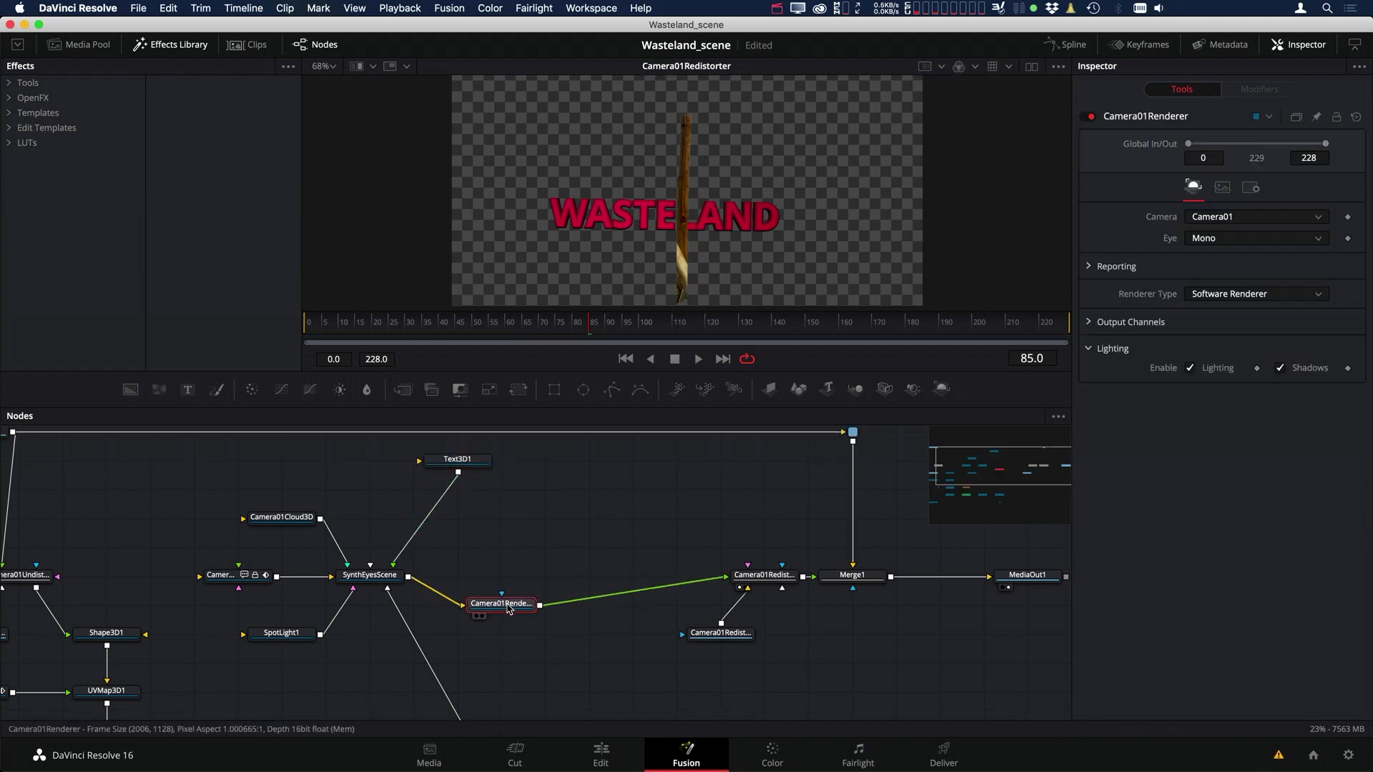
{"action": "left_click", "coordinate": [521, 537]}
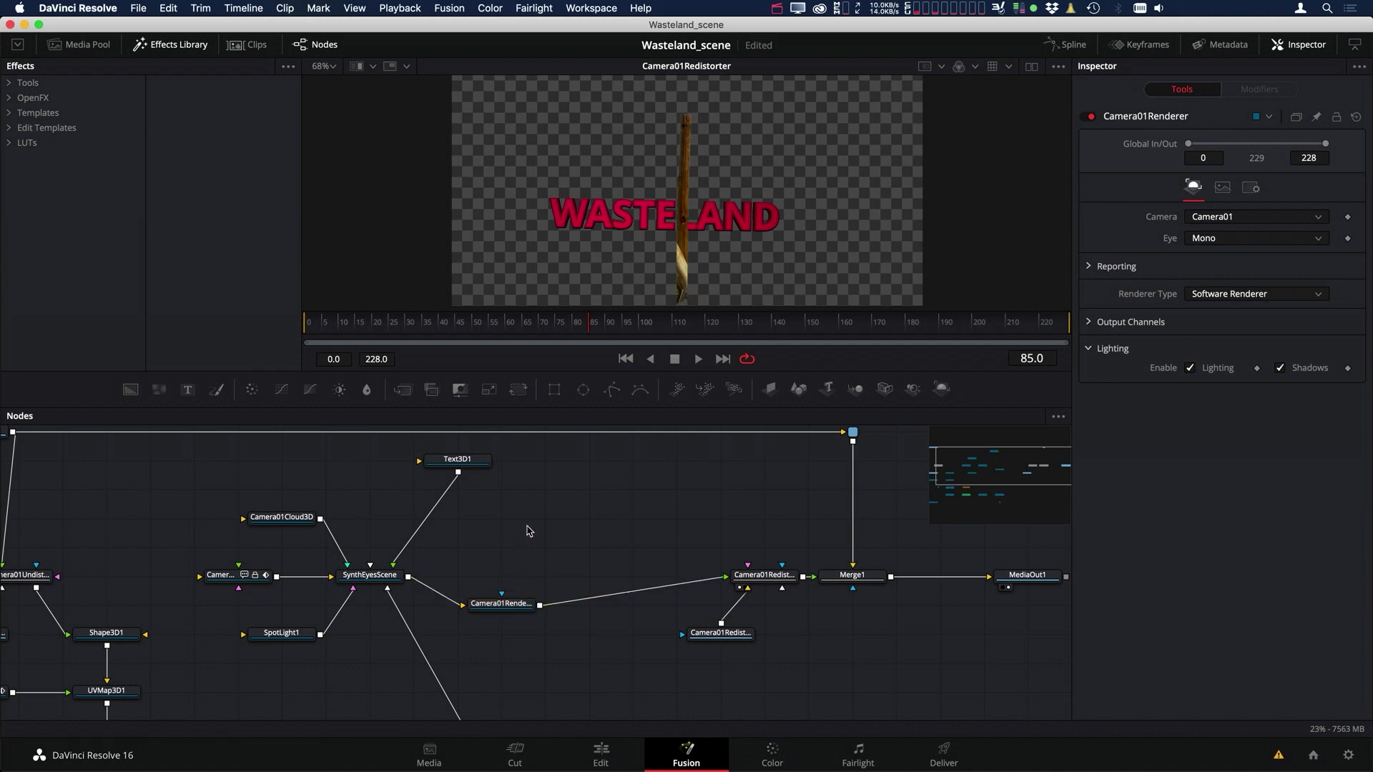
{"action": "key", "text": "ctrl+v"}
{"action": "left_click_drag", "start_coordinate": [414, 573], "coordinate": [492, 529]}
{"action": "left_click_drag", "start_coordinate": [412, 585], "coordinate": [611, 515]}
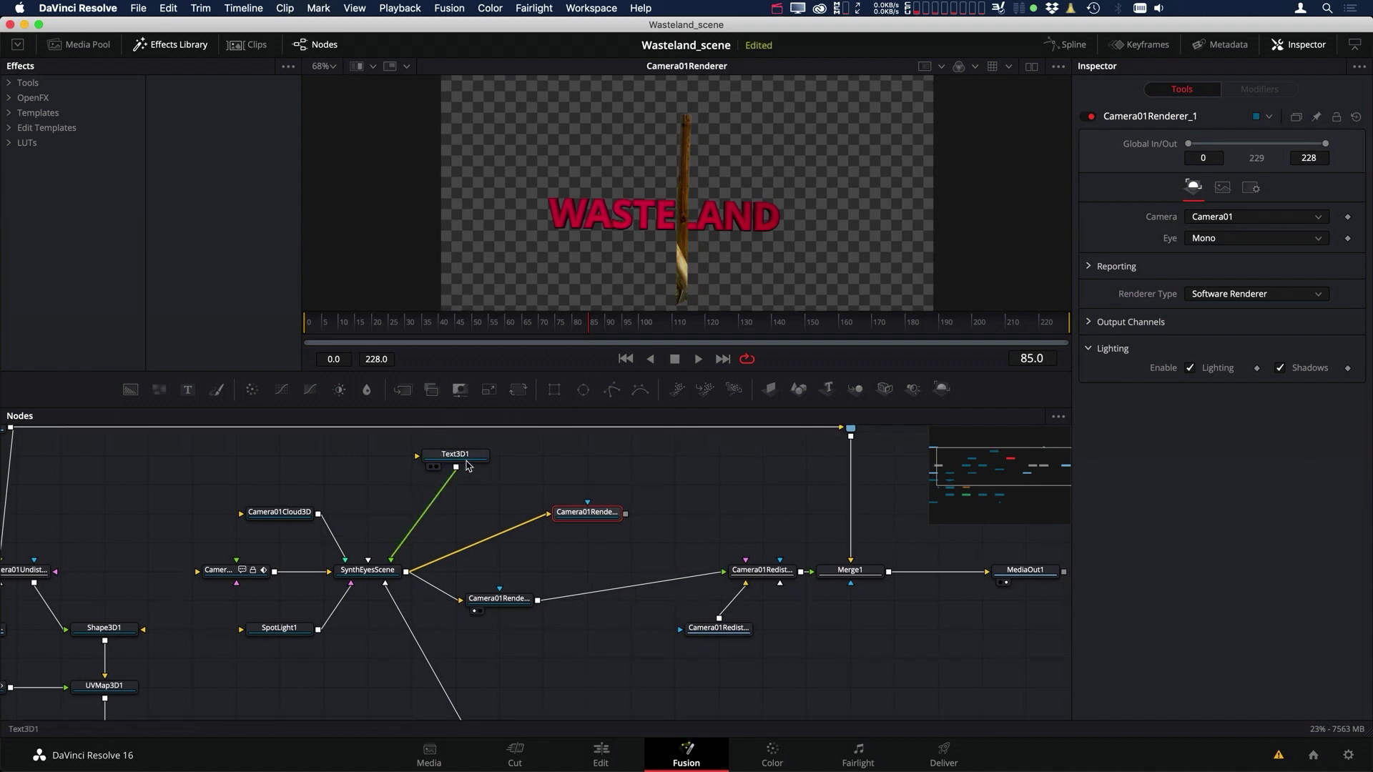
Insert an Override 3D node after Text3D1.
{"action": "left_click", "coordinate": [463, 461]}
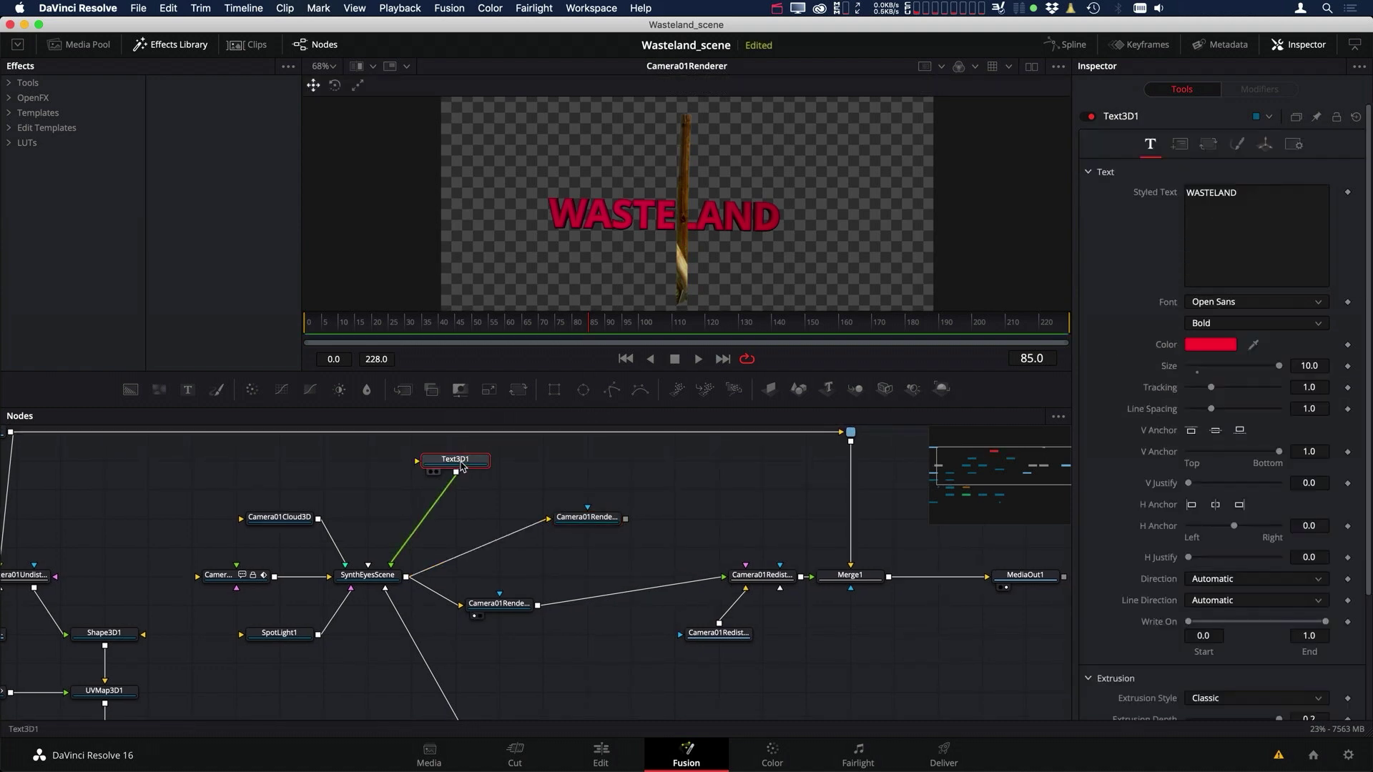
{"action": "key", "text": "shift+space"}
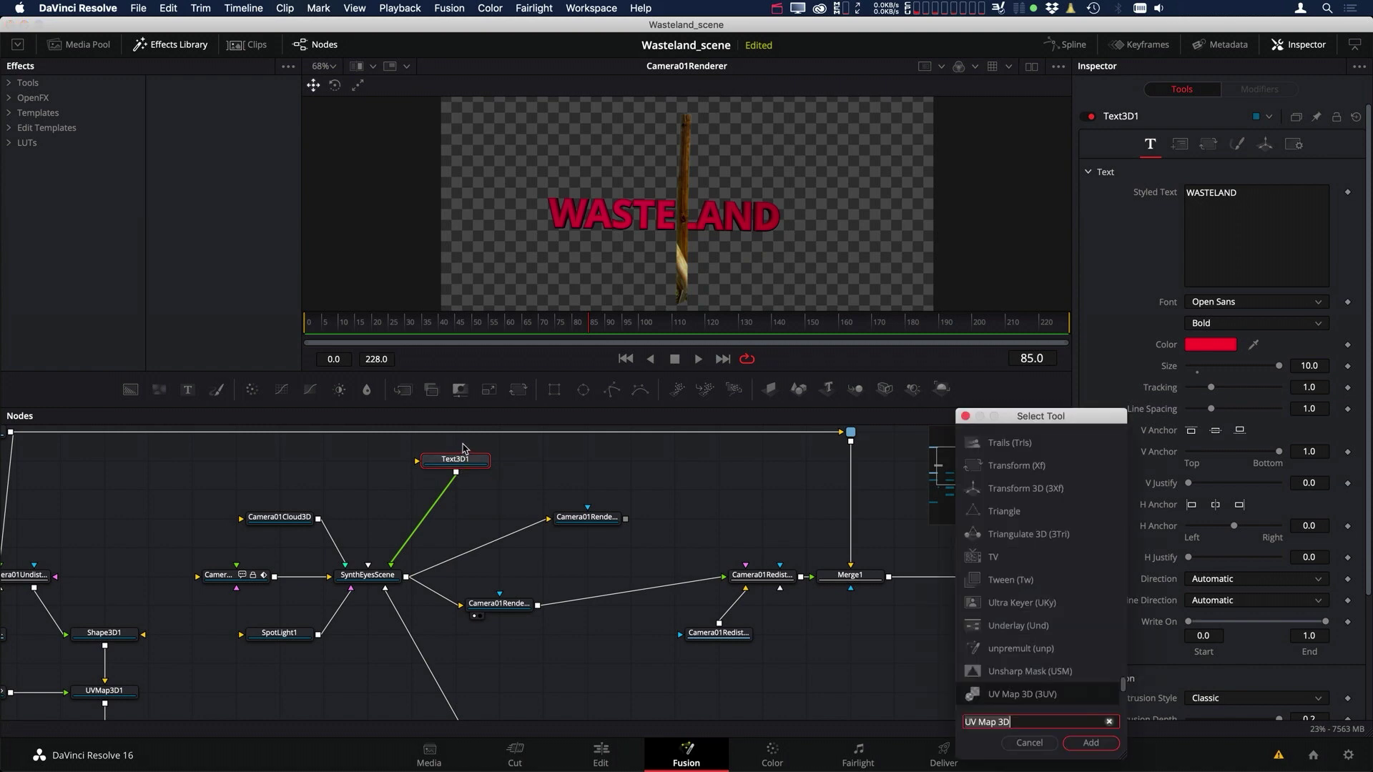
{"action": "type", "text": "ov"}
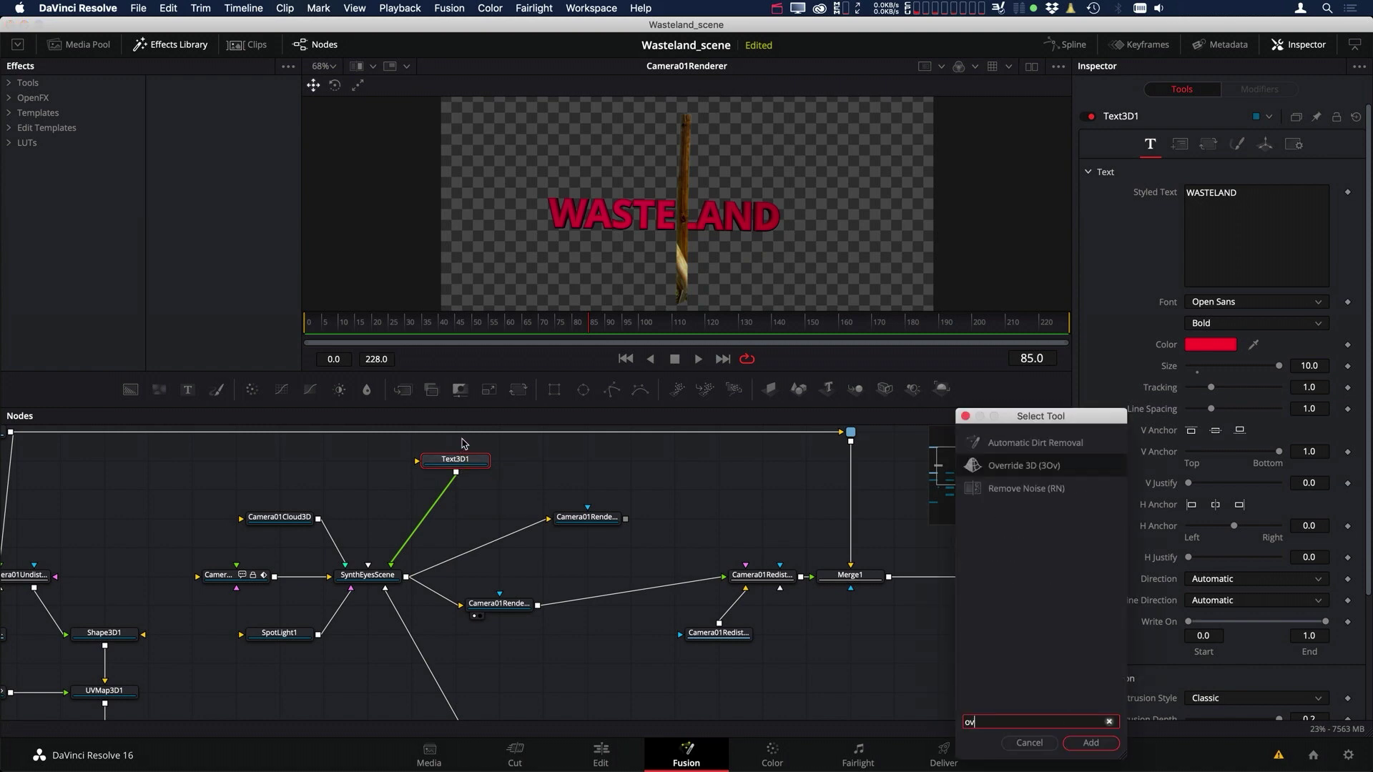
{"action": "left_click", "coordinate": [1003, 466]}
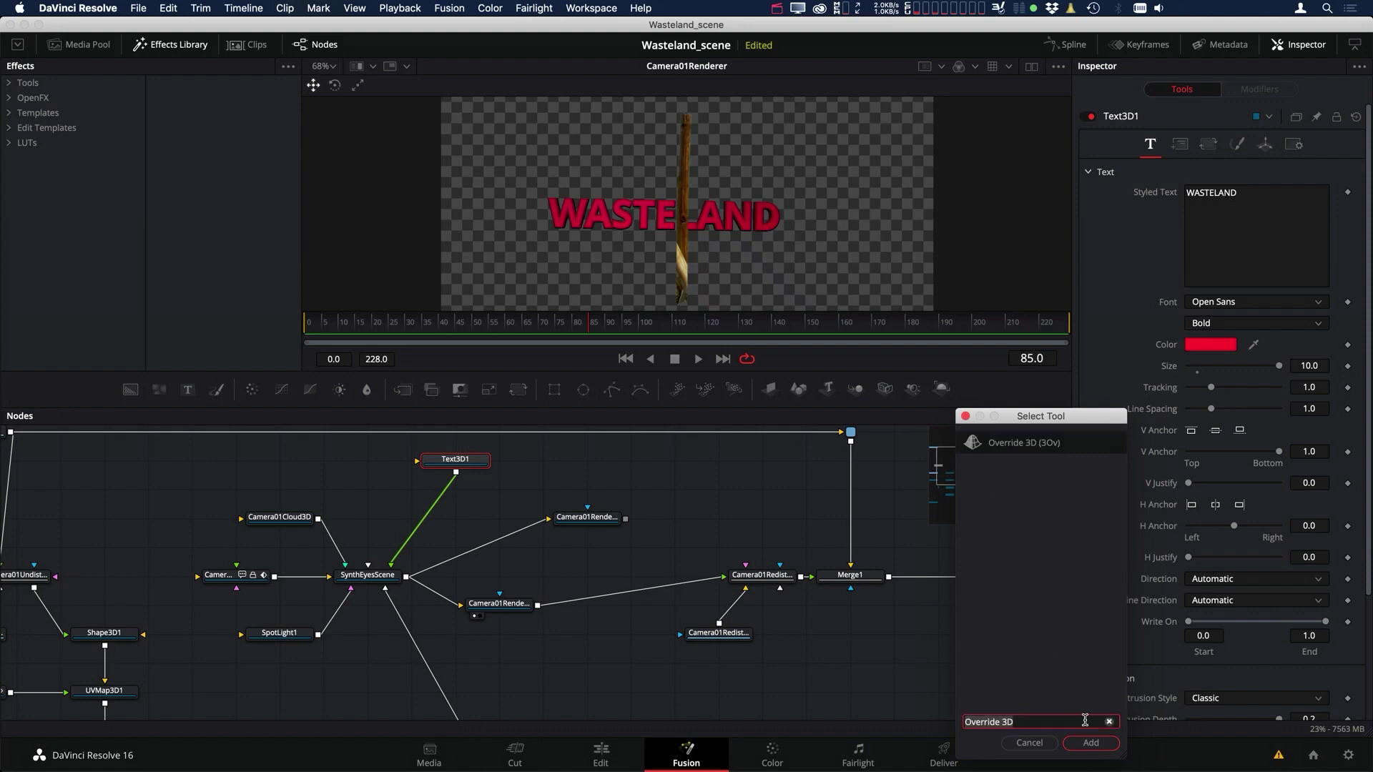
{"action": "left_click", "coordinate": [1090, 743]}
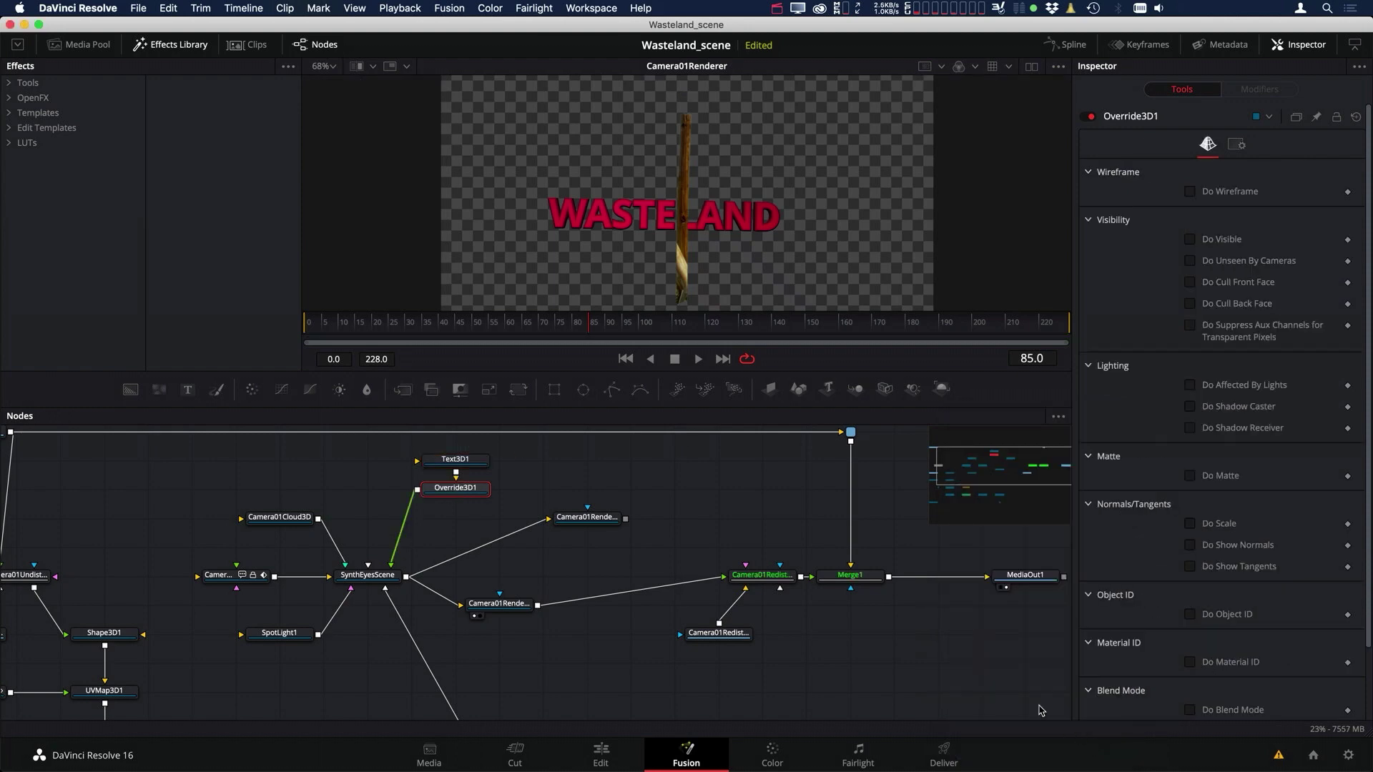
Enable Do Matte and Is Matte on the override, then check the render's alpha channel.
{"action": "left_click", "coordinate": [1192, 478]}
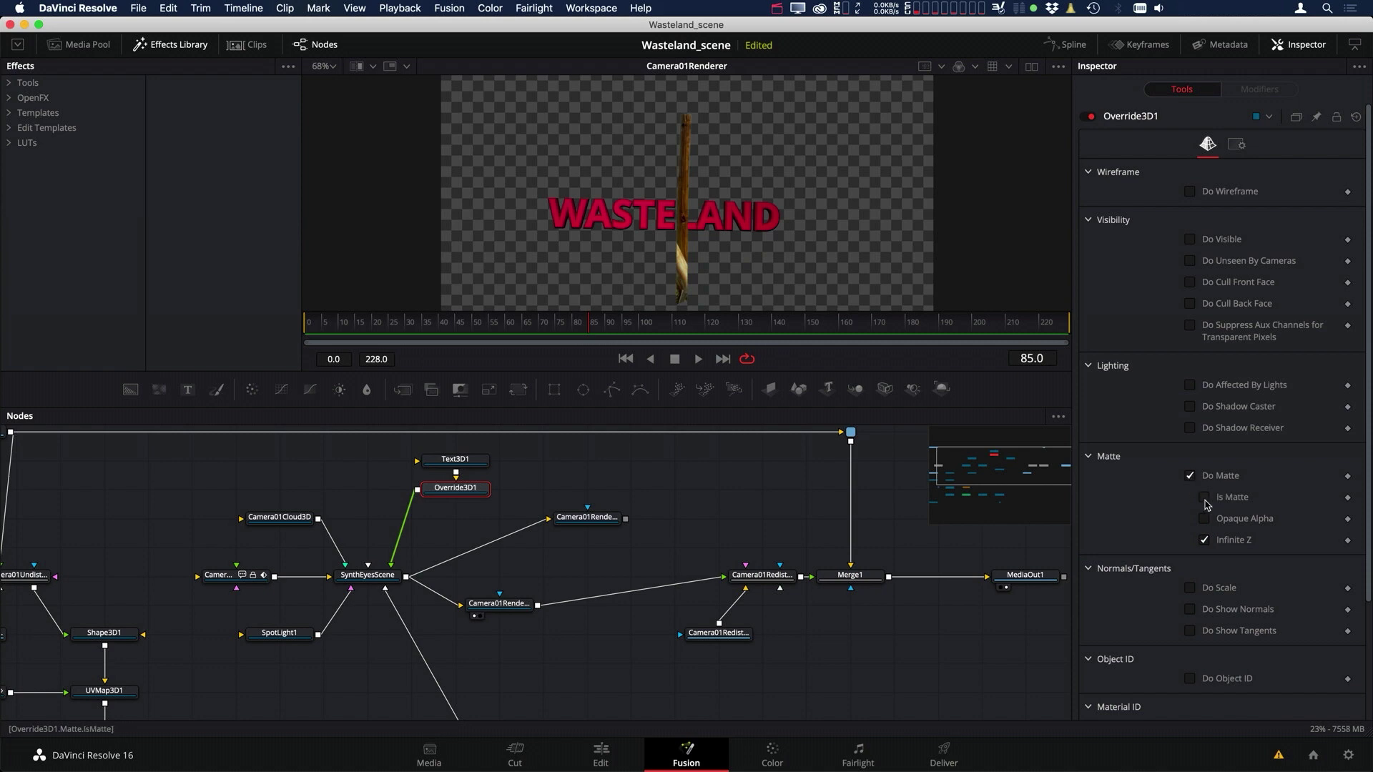
{"action": "left_click", "coordinate": [1204, 498]}
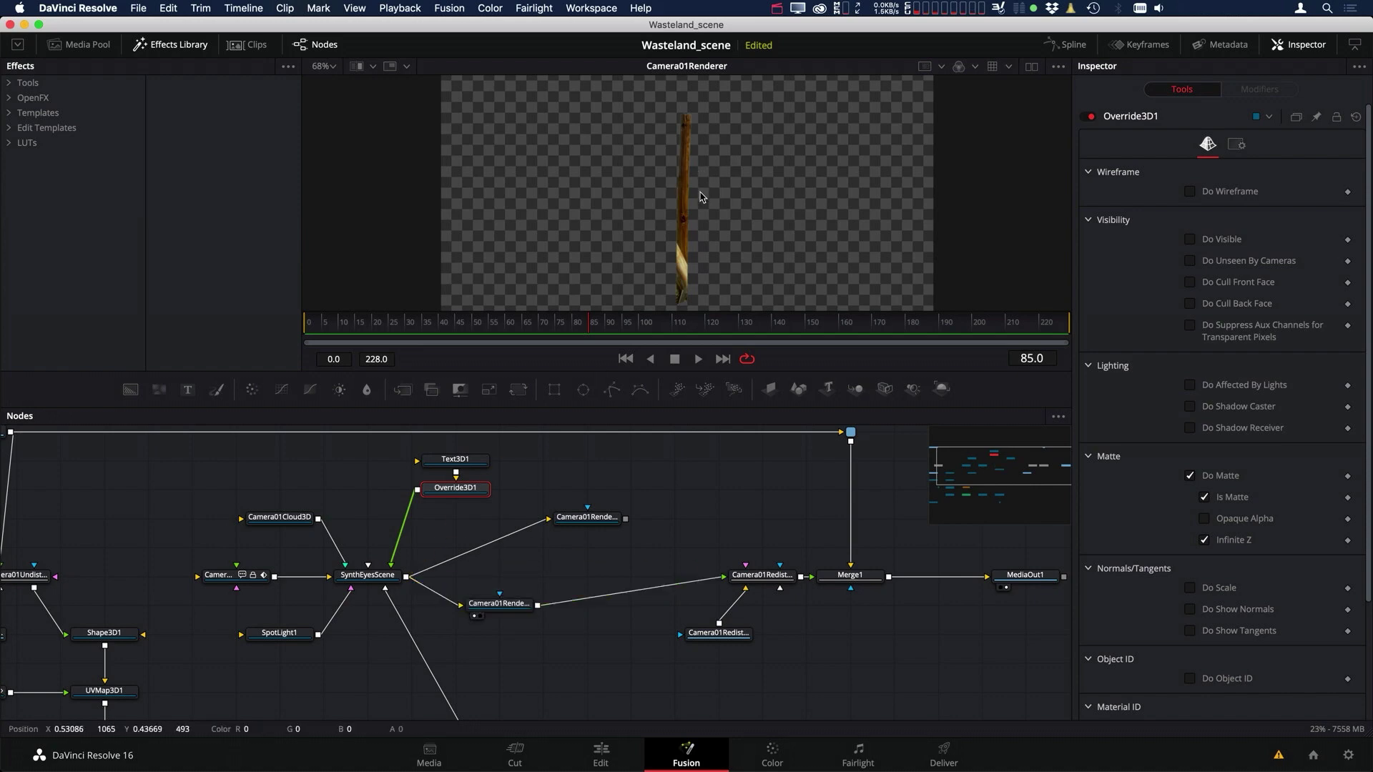
{"action": "key", "text": "a"}
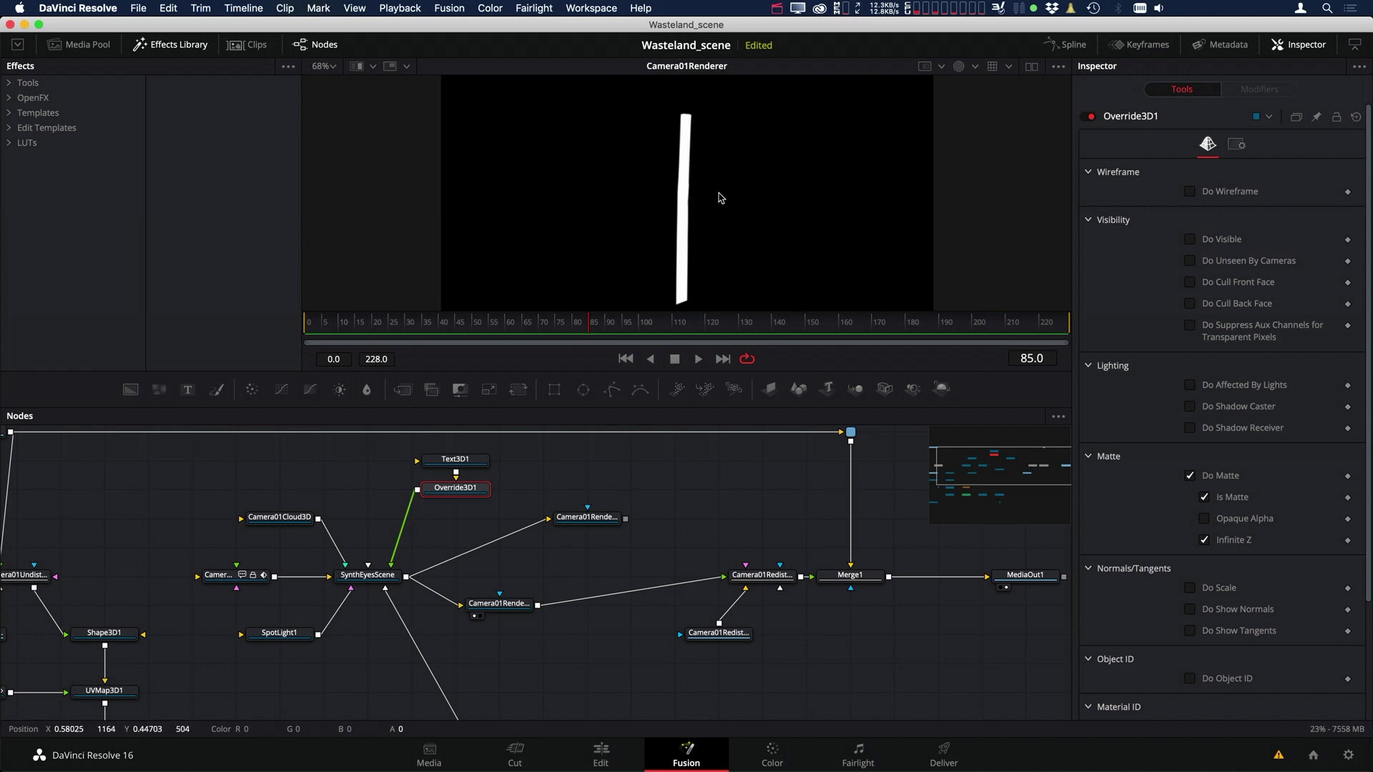
{"action": "key", "text": "c"}
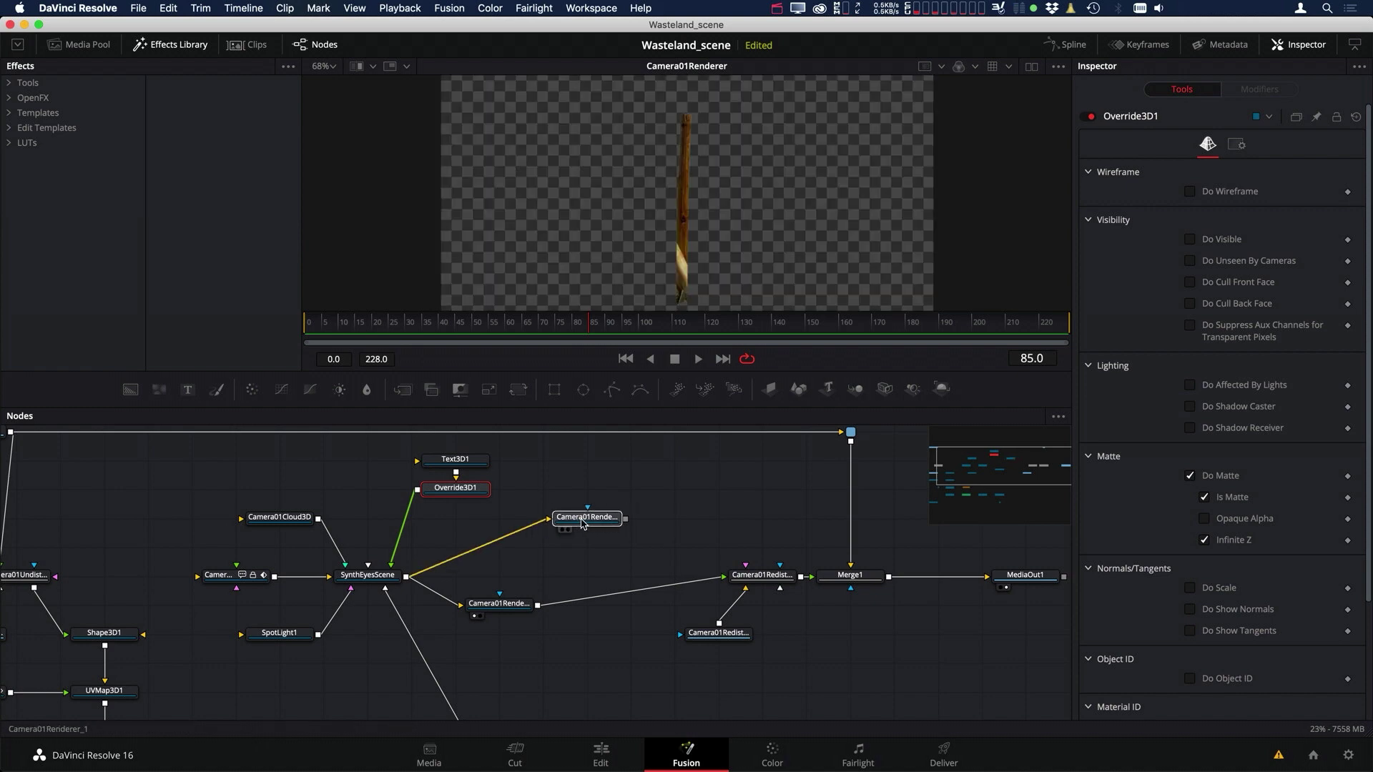
{"action": "left_click_drag", "start_coordinate": [586, 524], "coordinate": [630, 524]}
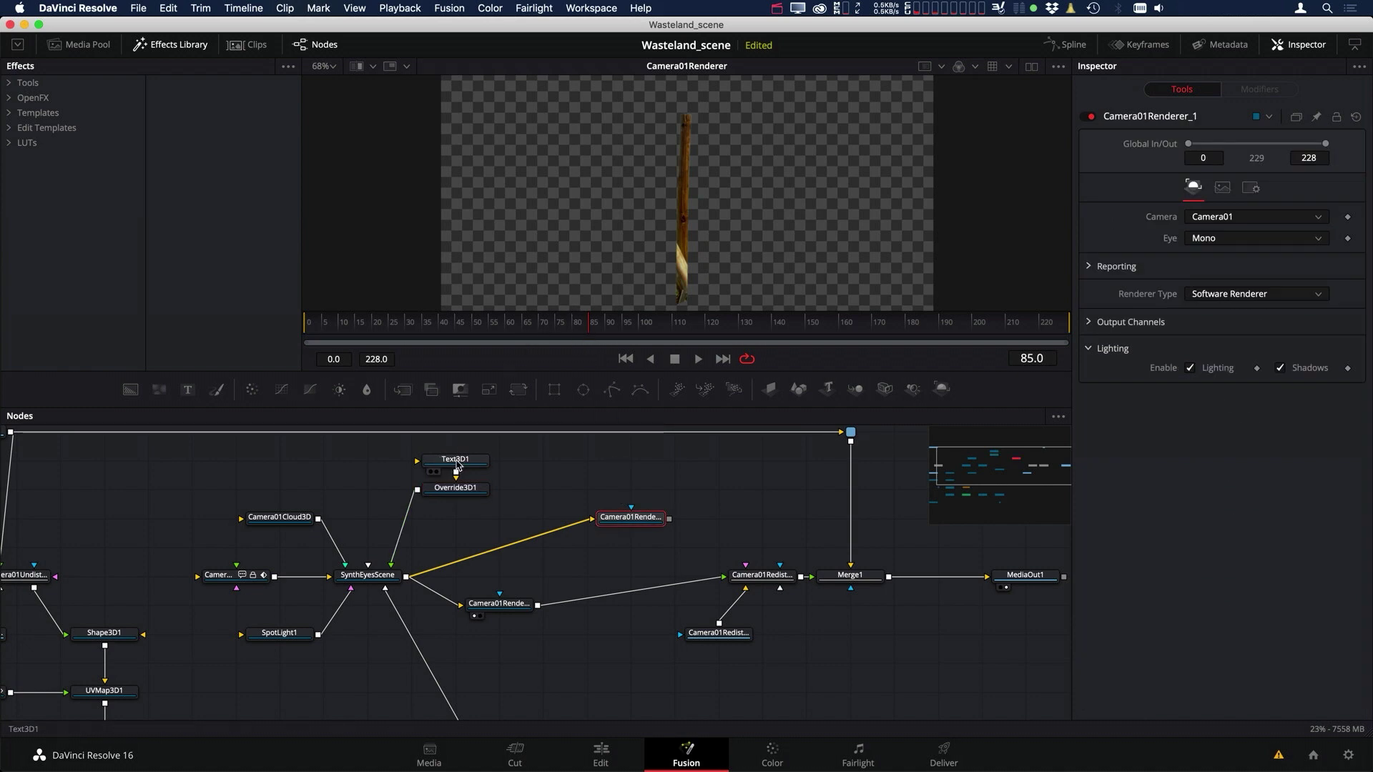
Insert an Override 3D node between SynthEyesScene and the upper Camera01Renderer.
{"action": "left_click", "coordinate": [468, 512]}
{"action": "key", "text": "shift+space"}
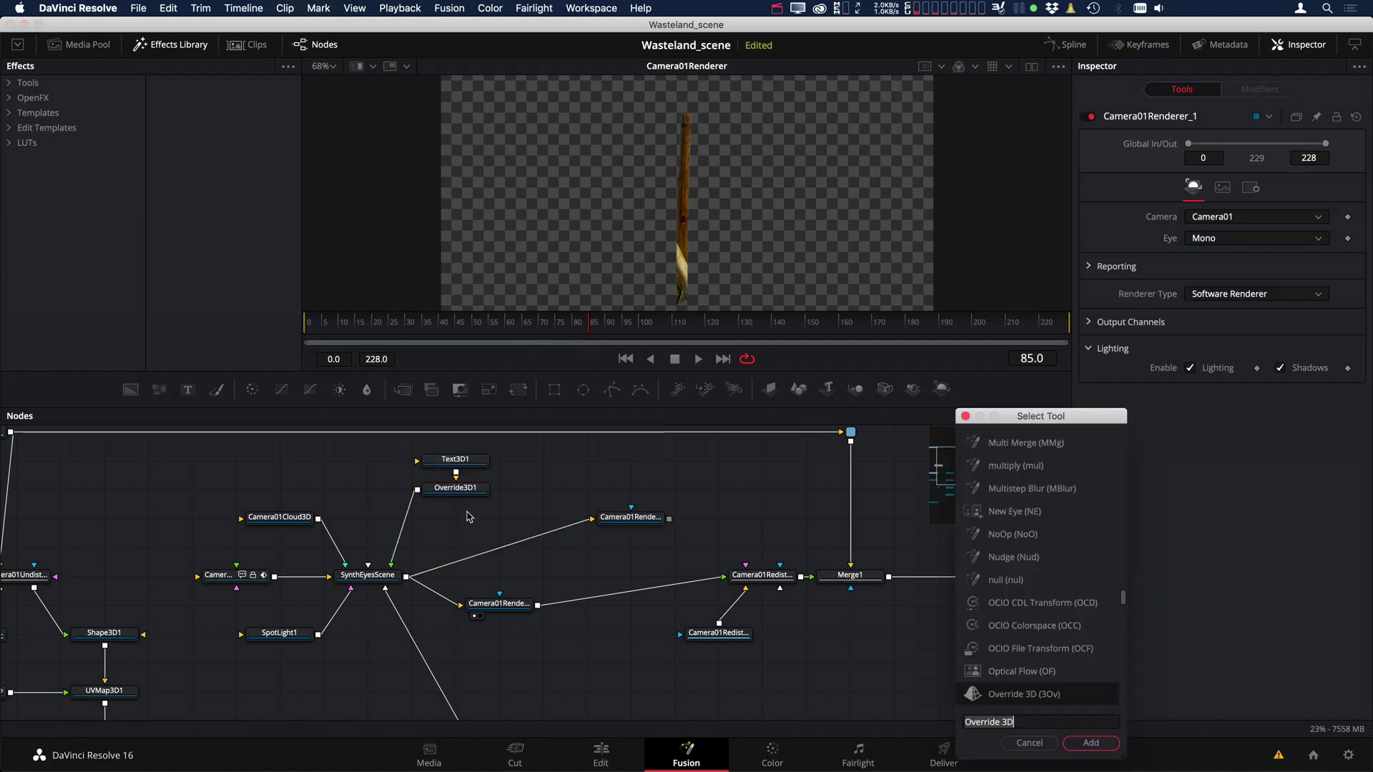
{"action": "left_click", "coordinate": [1101, 747]}
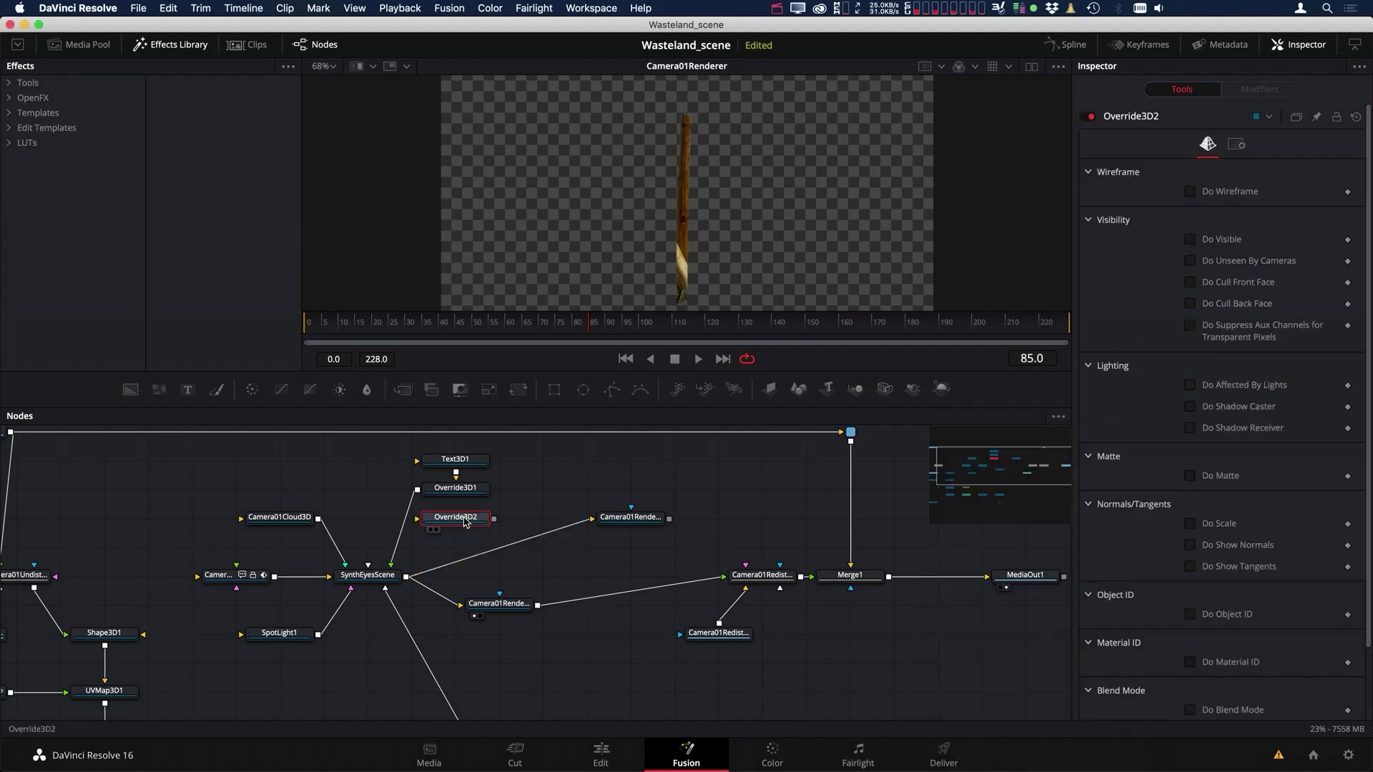
{"action": "left_click_drag", "start_coordinate": [466, 522], "coordinate": [504, 552]}
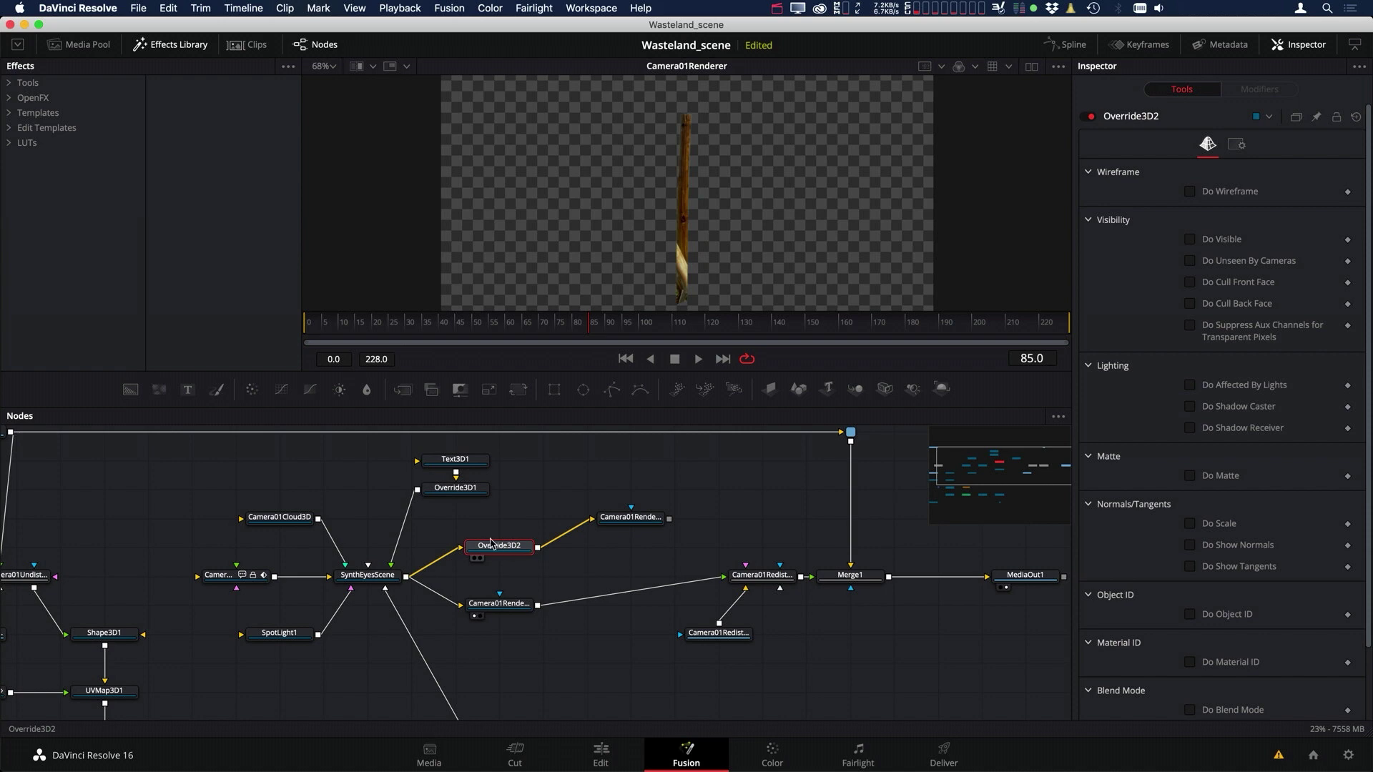
{"action": "key", "text": "super+z"}
{"action": "key", "text": "super+shift+z"}
{"action": "key", "text": "super+z"}
Move the renderer and output nodes to the right to make room.
{"action": "left_click", "coordinate": [647, 518]}
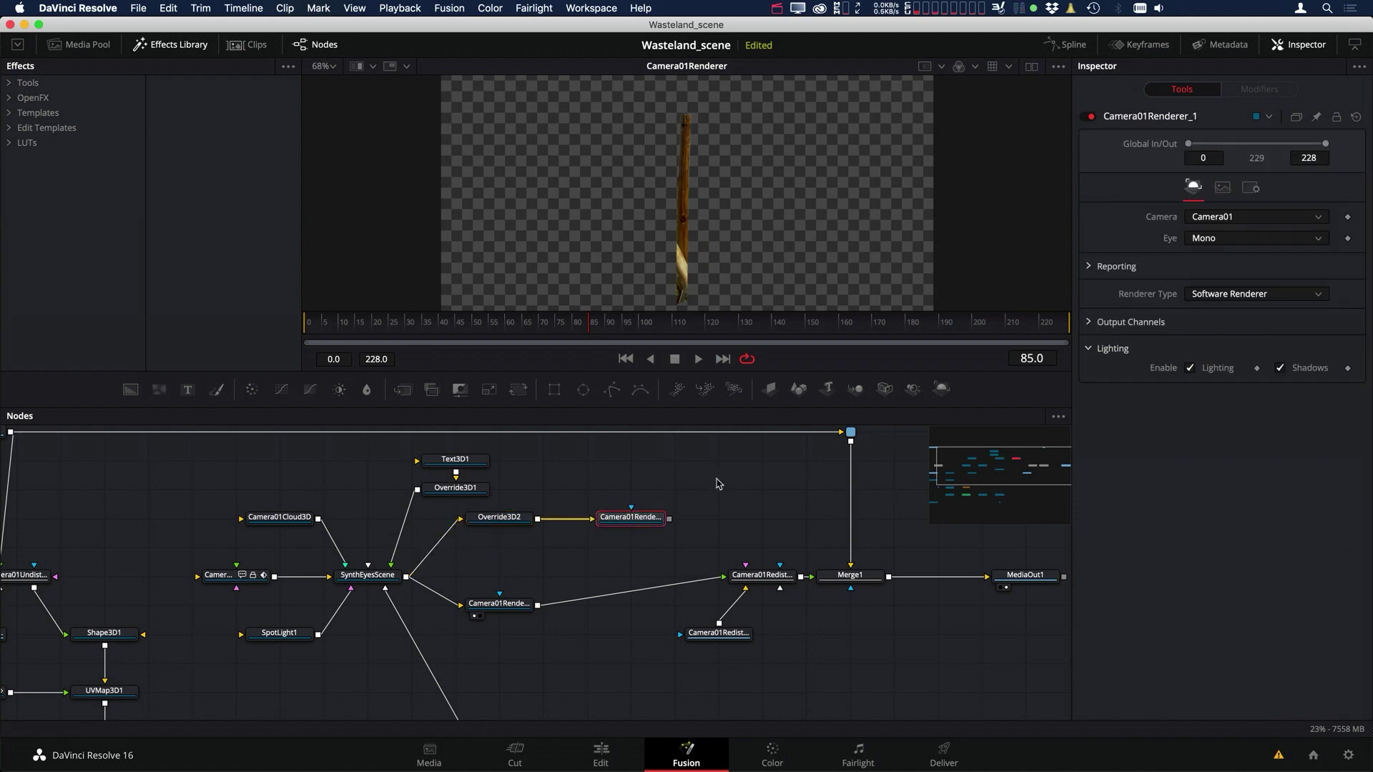
{"action": "scroll", "coordinate": [601, 522], "scroll_direction": "down", "scroll_amount": 5}
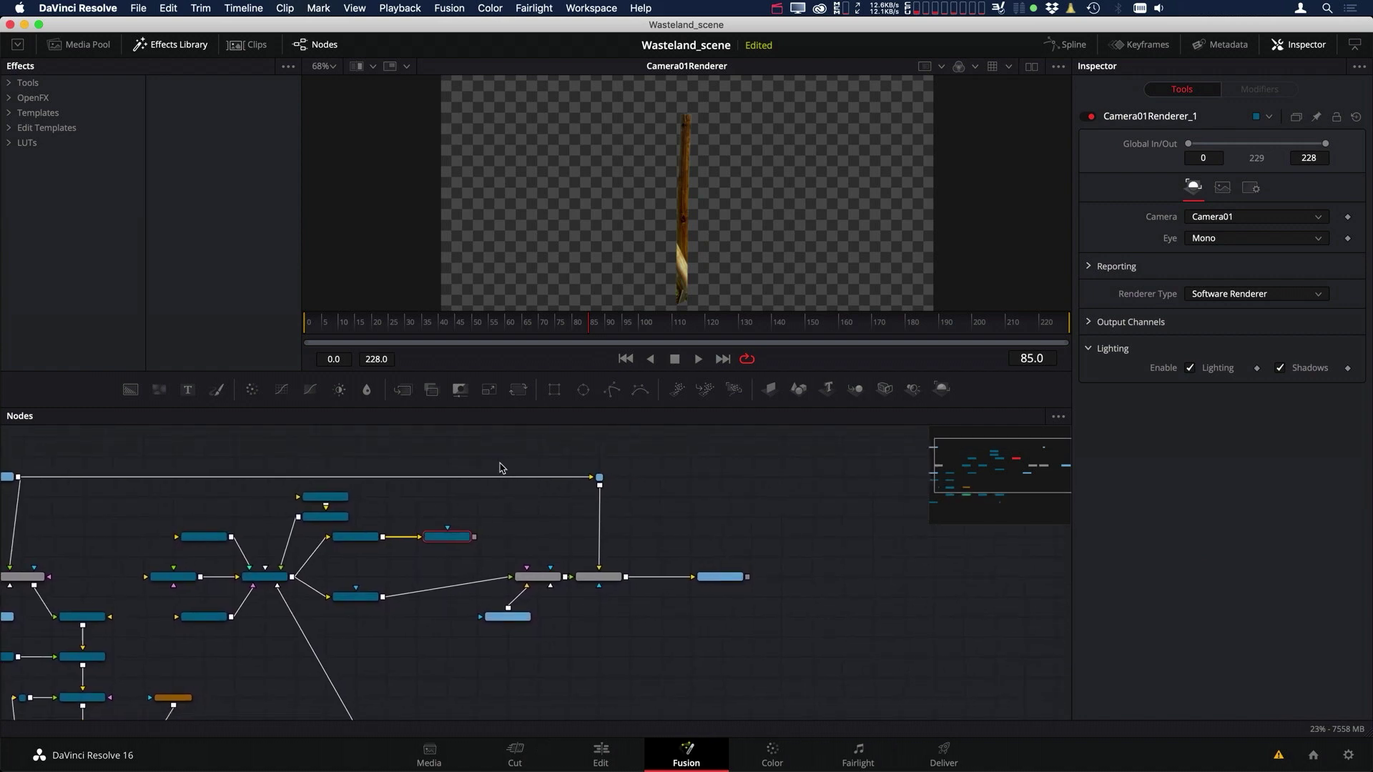
{"action": "left_click_drag", "start_coordinate": [498, 467], "coordinate": [696, 656]}
{"action": "left_click_drag", "start_coordinate": [538, 576], "coordinate": [630, 576]}
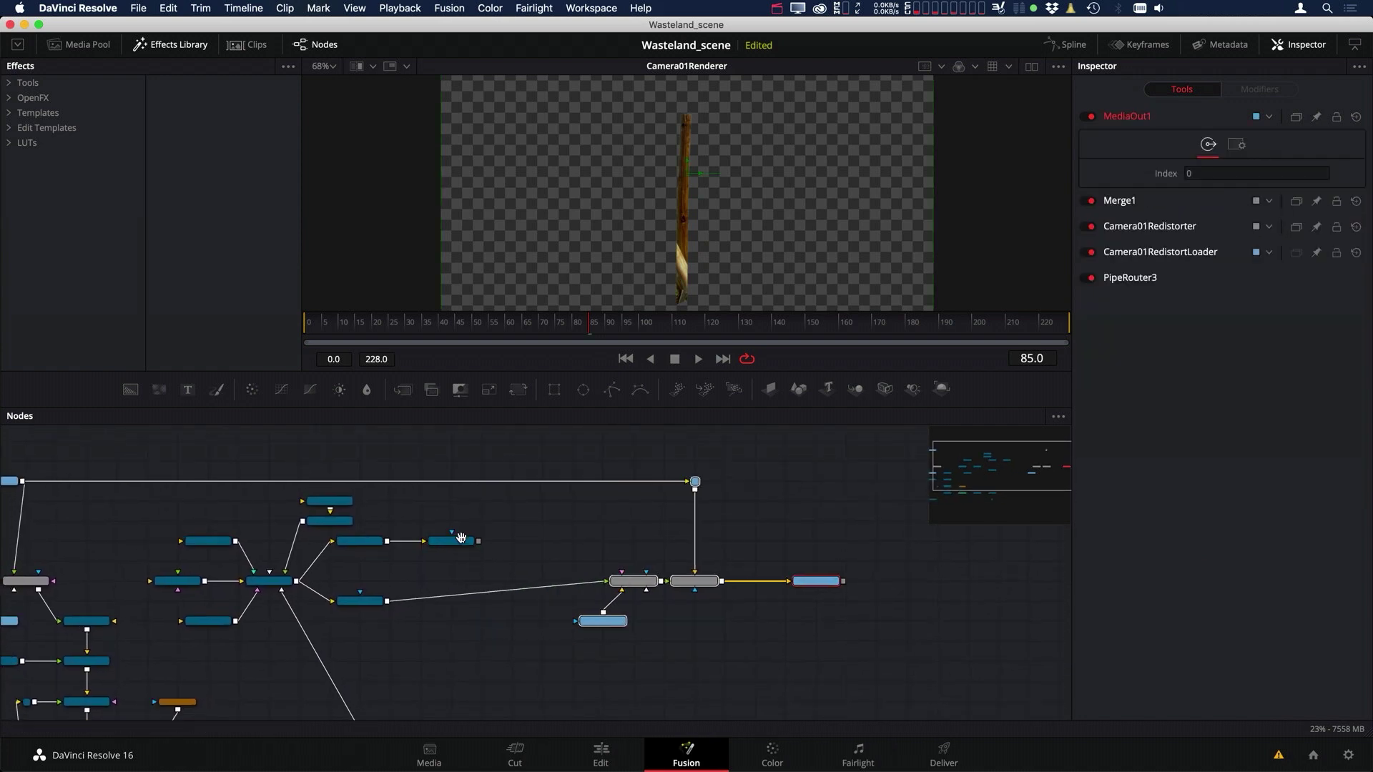
{"action": "scroll", "coordinate": [350, 530], "scroll_direction": "up", "scroll_amount": 3}
Enable Do Unseen By Cameras and Unseen by Cameras on Override3D2, leaving the upper render empty.
{"action": "left_click", "coordinate": [386, 564]}
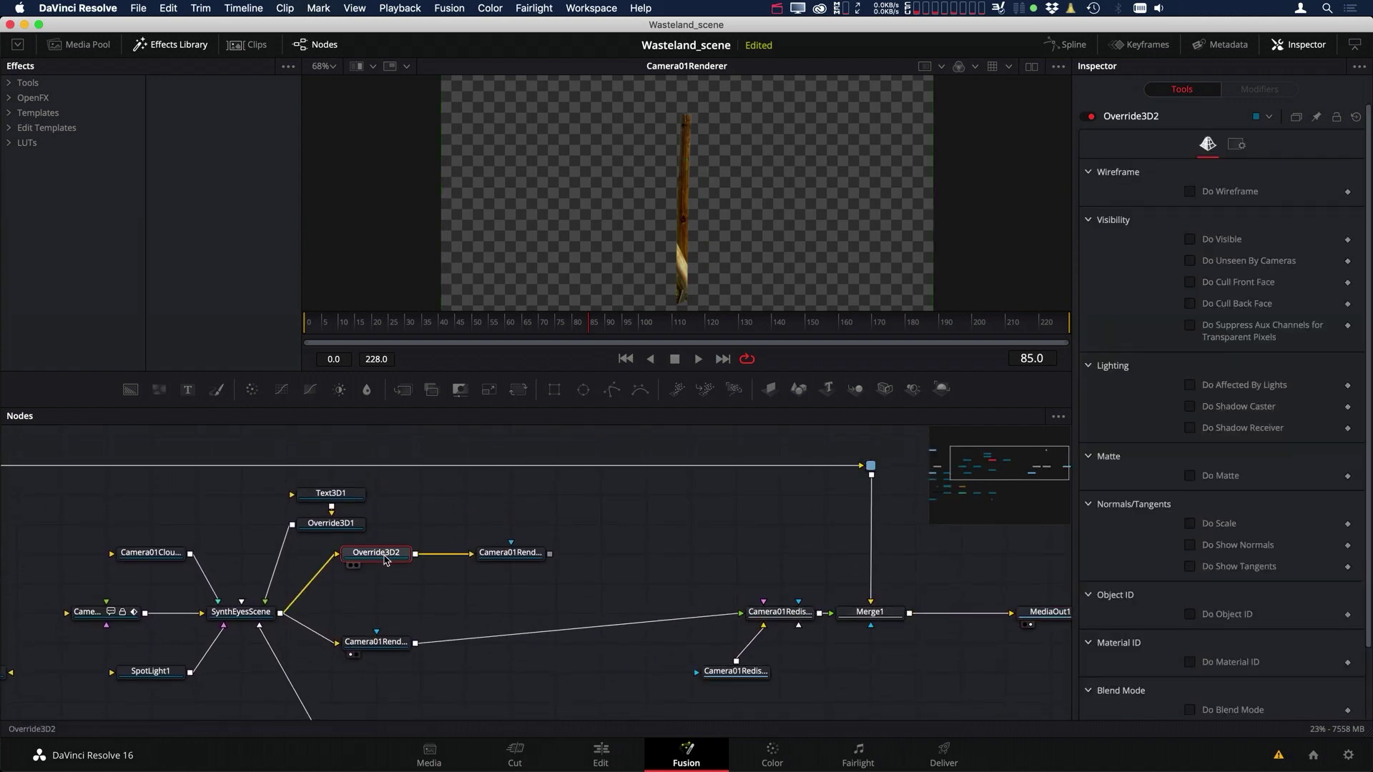
{"action": "left_click_drag", "start_coordinate": [384, 563], "coordinate": [592, 209]}
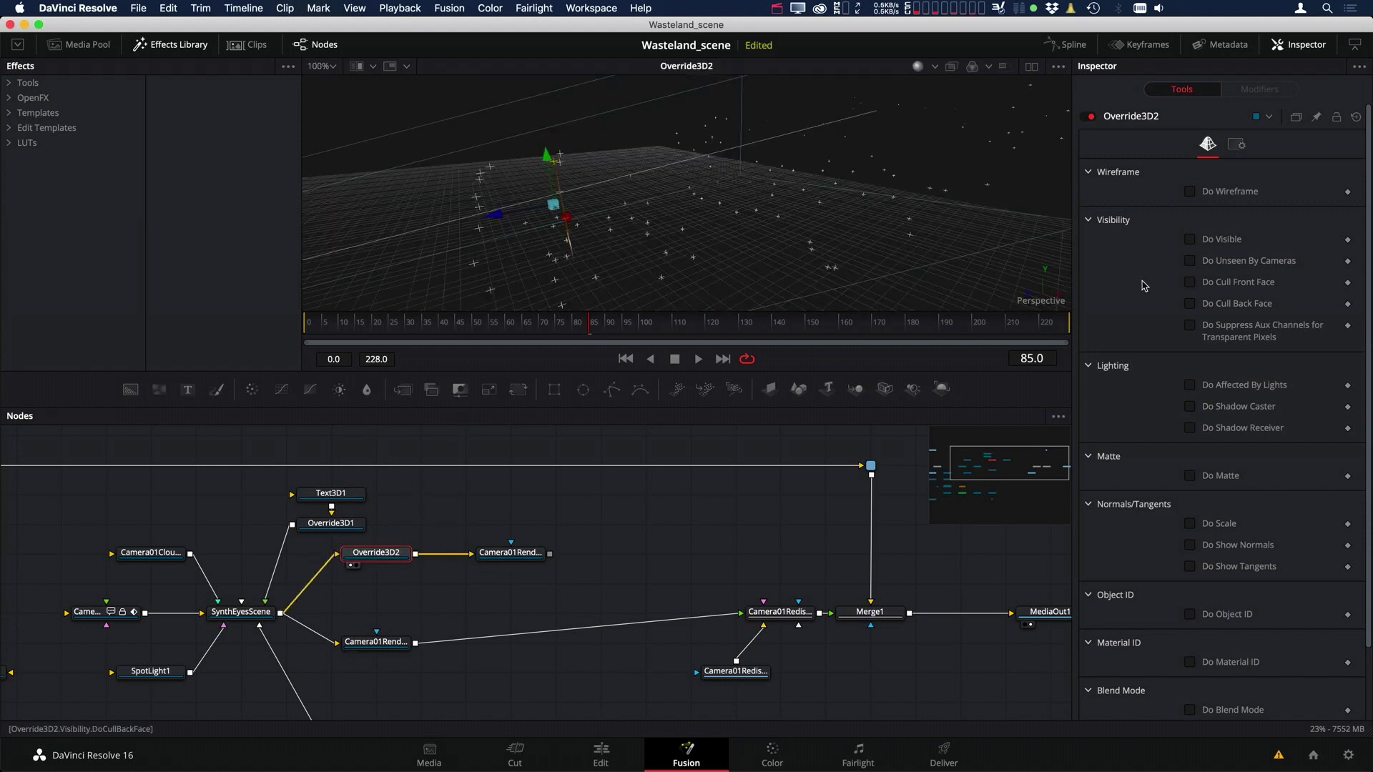
{"action": "left_click", "coordinate": [1190, 261]}
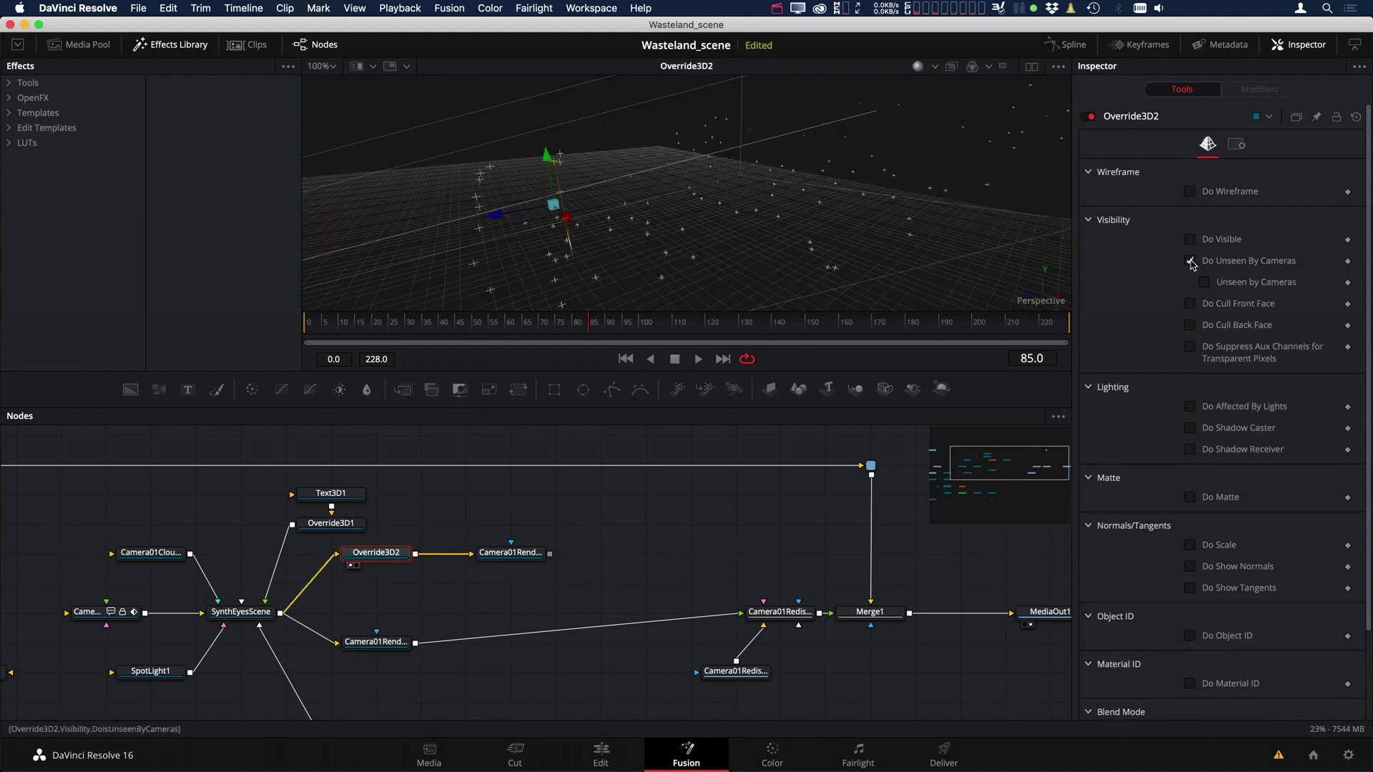
{"action": "left_click", "coordinate": [1205, 282]}
{"action": "key", "text": "1"}
{"action": "scroll", "coordinate": [674, 245], "scroll_direction": "down", "scroll_amount": 3}
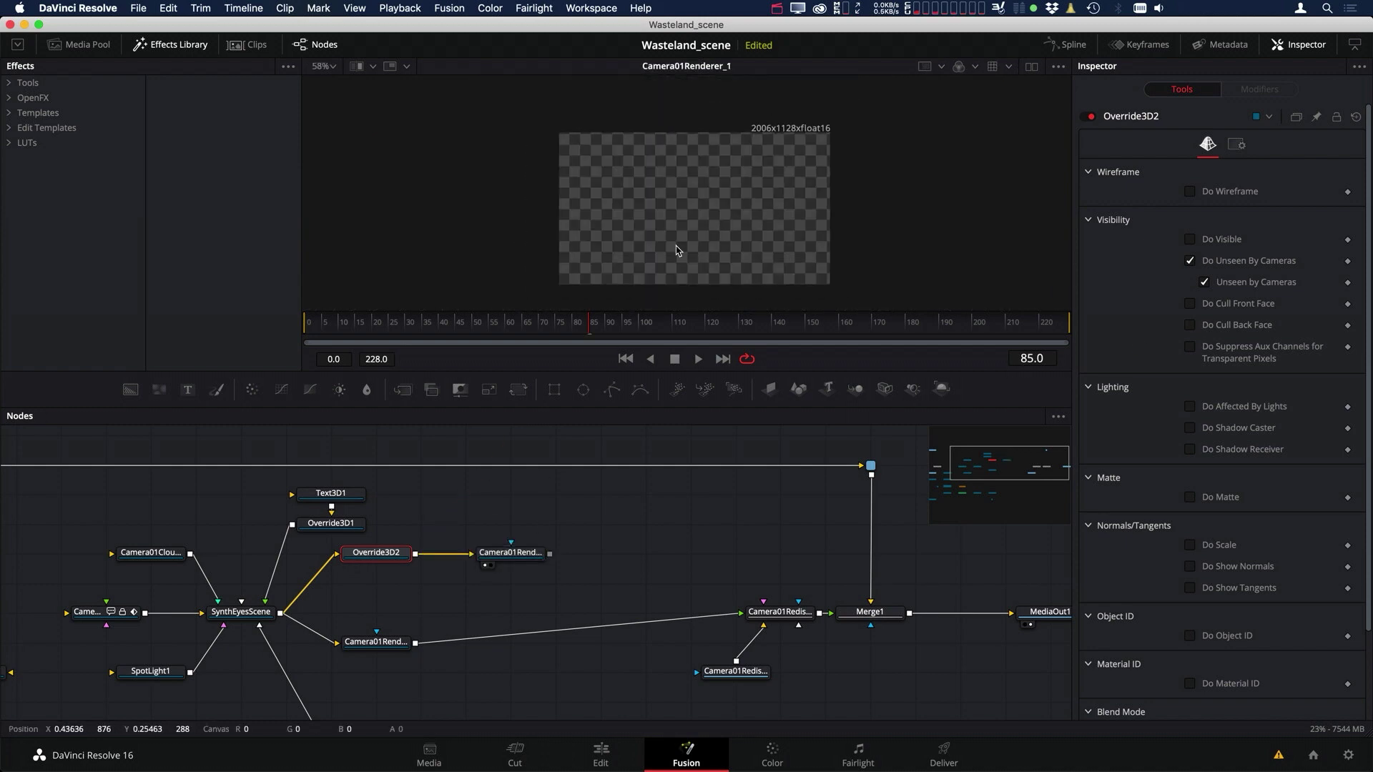
{"action": "left_click_drag", "start_coordinate": [516, 555], "coordinate": [562, 555]}
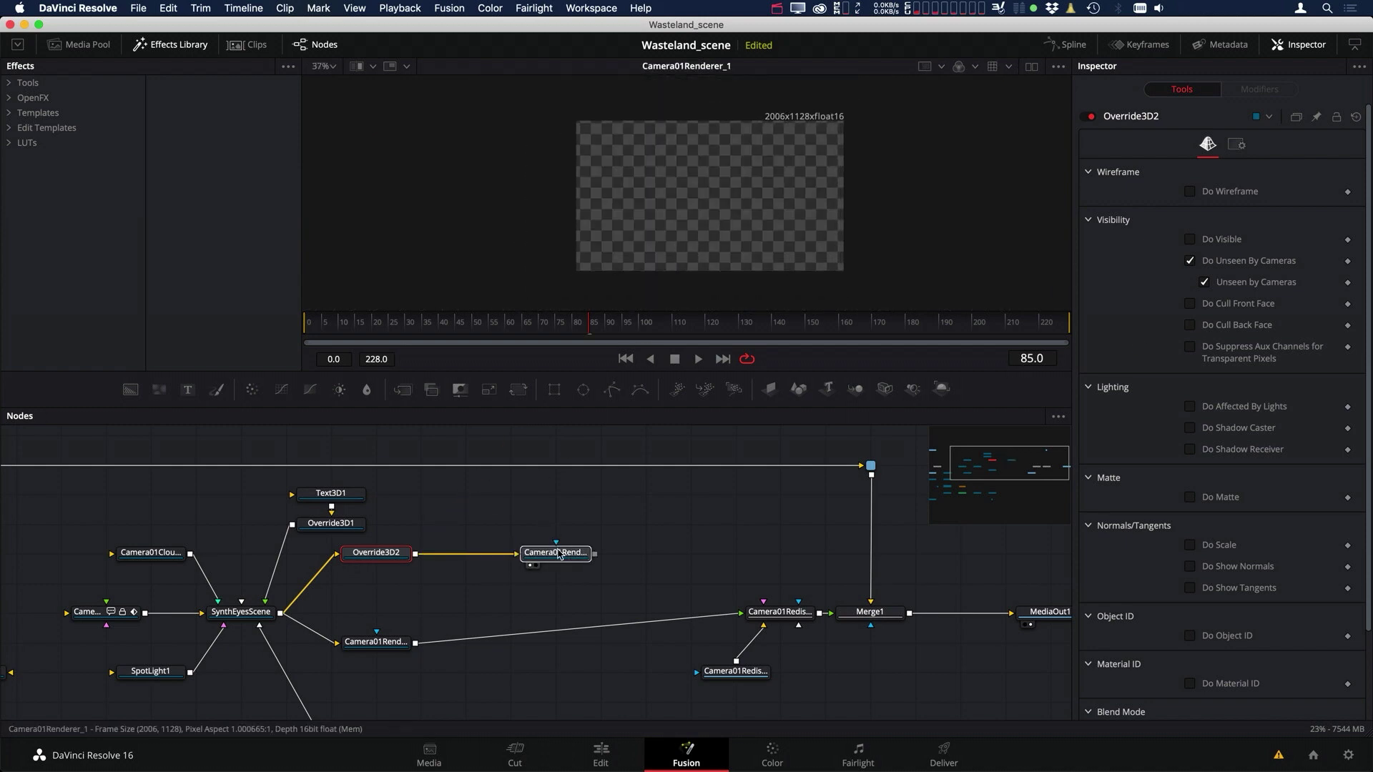
{"action": "left_click", "coordinate": [589, 554]}
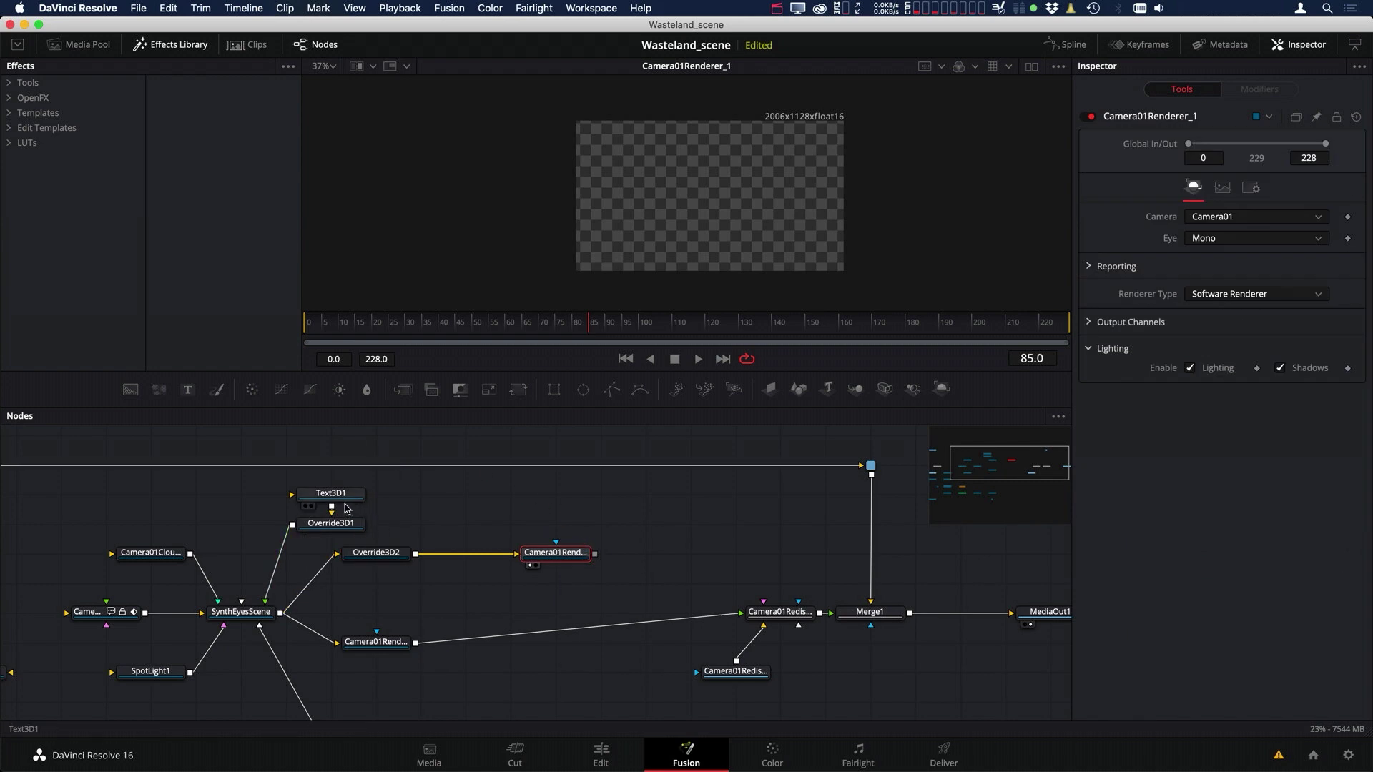
Wire Text3D1 into the hidden-pole scene, tick Pass Through Lights on SynthEyesScene, and link the pole render to a merge.
{"action": "left_click_drag", "start_coordinate": [331, 507], "coordinate": [422, 567]}
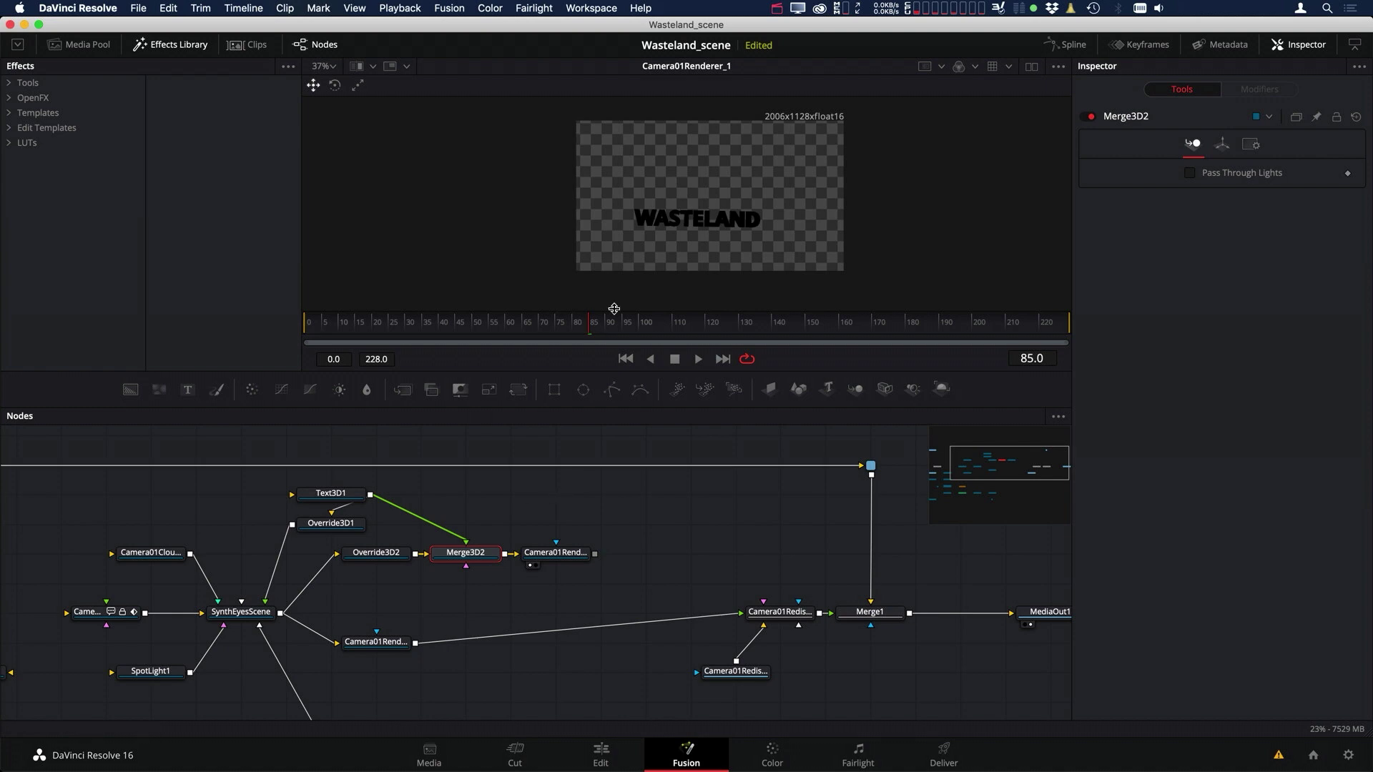
{"action": "left_click", "coordinate": [243, 616]}
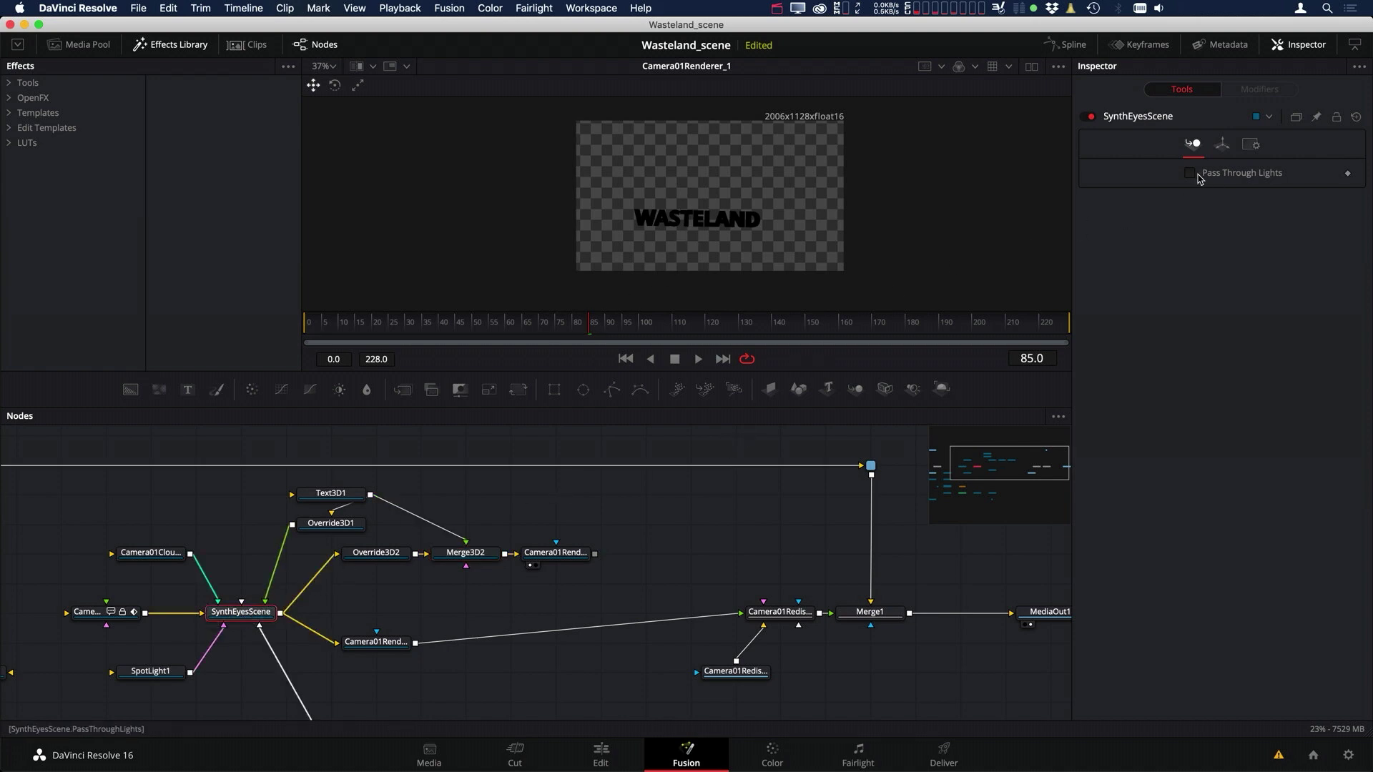
{"action": "left_click", "coordinate": [1191, 175]}
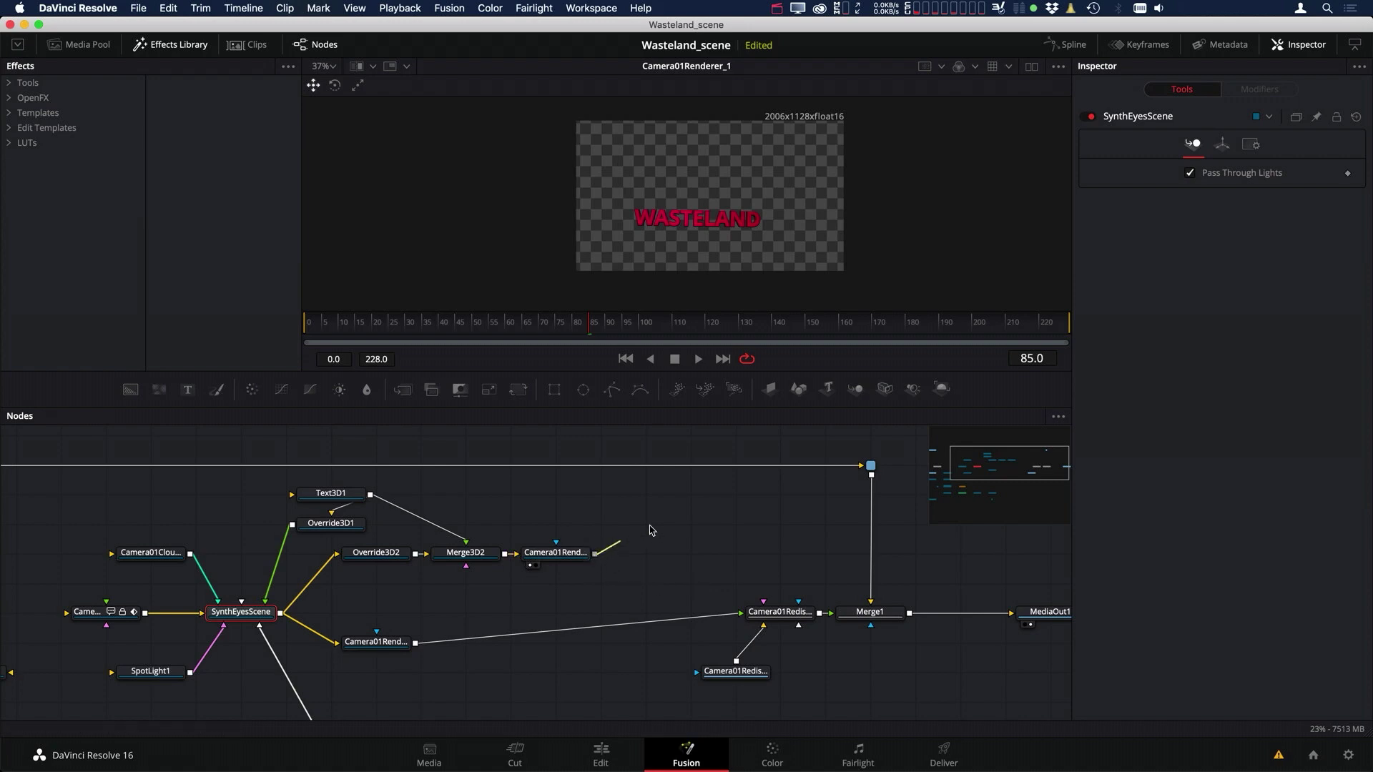
{"action": "left_click_drag", "start_coordinate": [595, 555], "coordinate": [416, 647]}
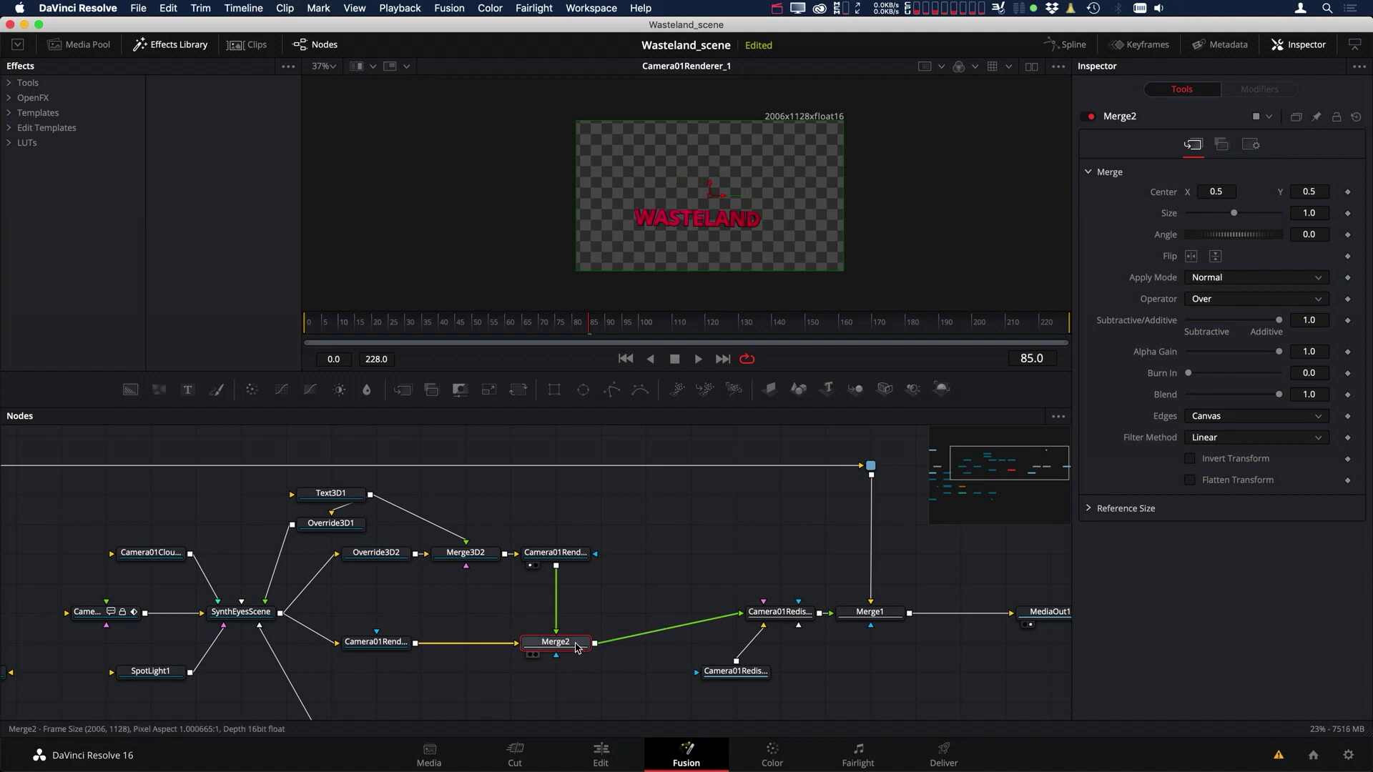
Set Merge2's Operator to Held Out so the pole cuts through the text.
{"action": "key", "text": "1"}
{"action": "left_click", "coordinate": [1230, 301]}
{"action": "left_click", "coordinate": [1236, 357]}
View Merge2 fitted in the viewer and check the held-out text at frames 34 and 115.
{"action": "left_click", "coordinate": [530, 654]}
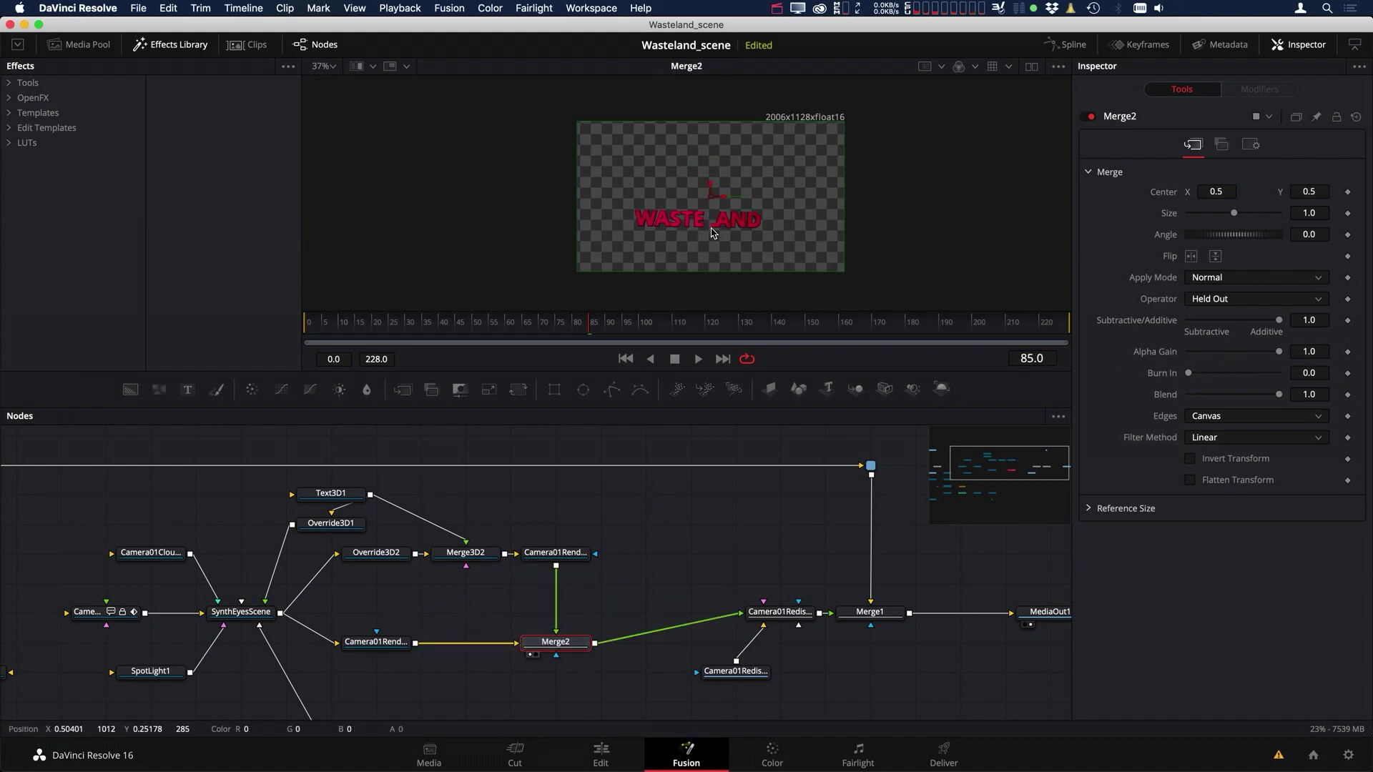
{"action": "key", "text": "super+f"}
{"action": "scroll", "coordinate": [767, 189], "scroll_direction": "down", "scroll_amount": 4}
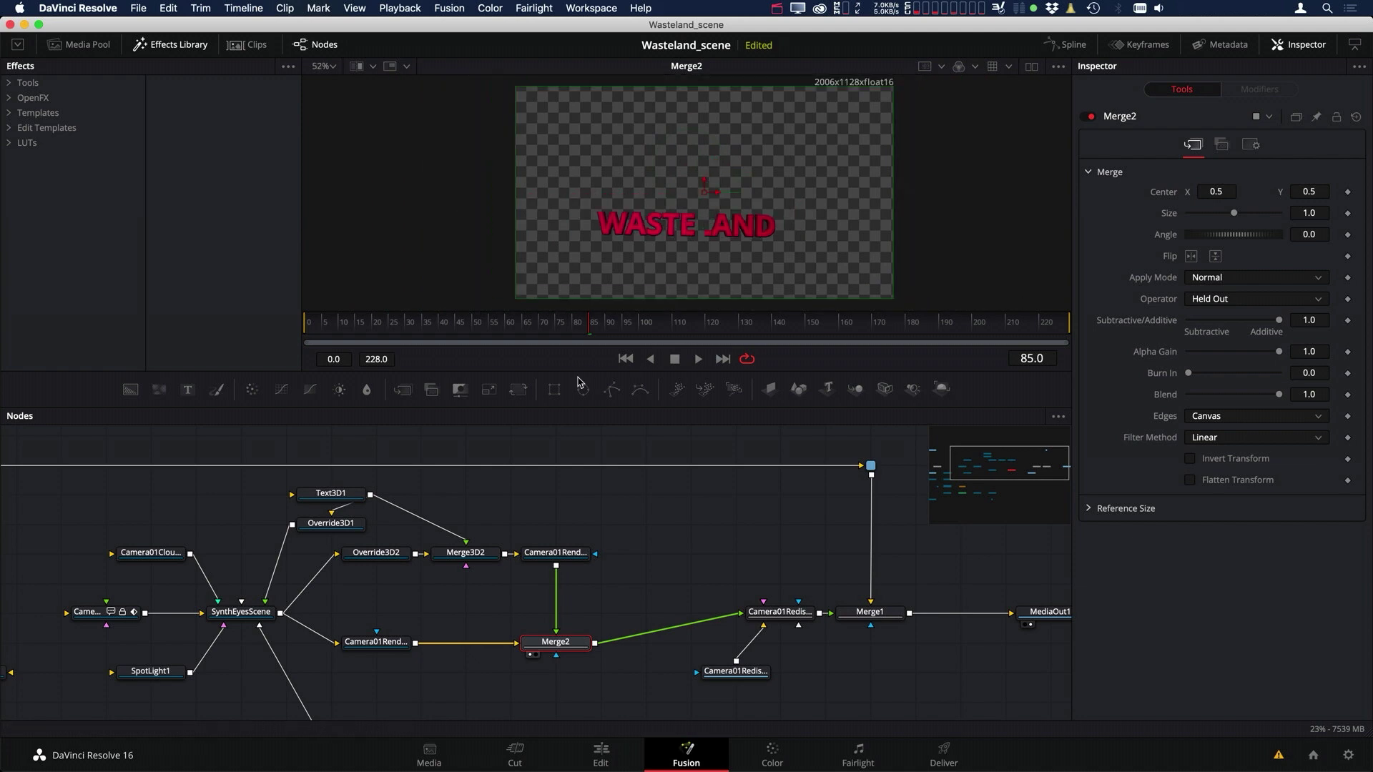
{"action": "left_click", "coordinate": [419, 323]}
{"action": "left_click", "coordinate": [688, 324]}
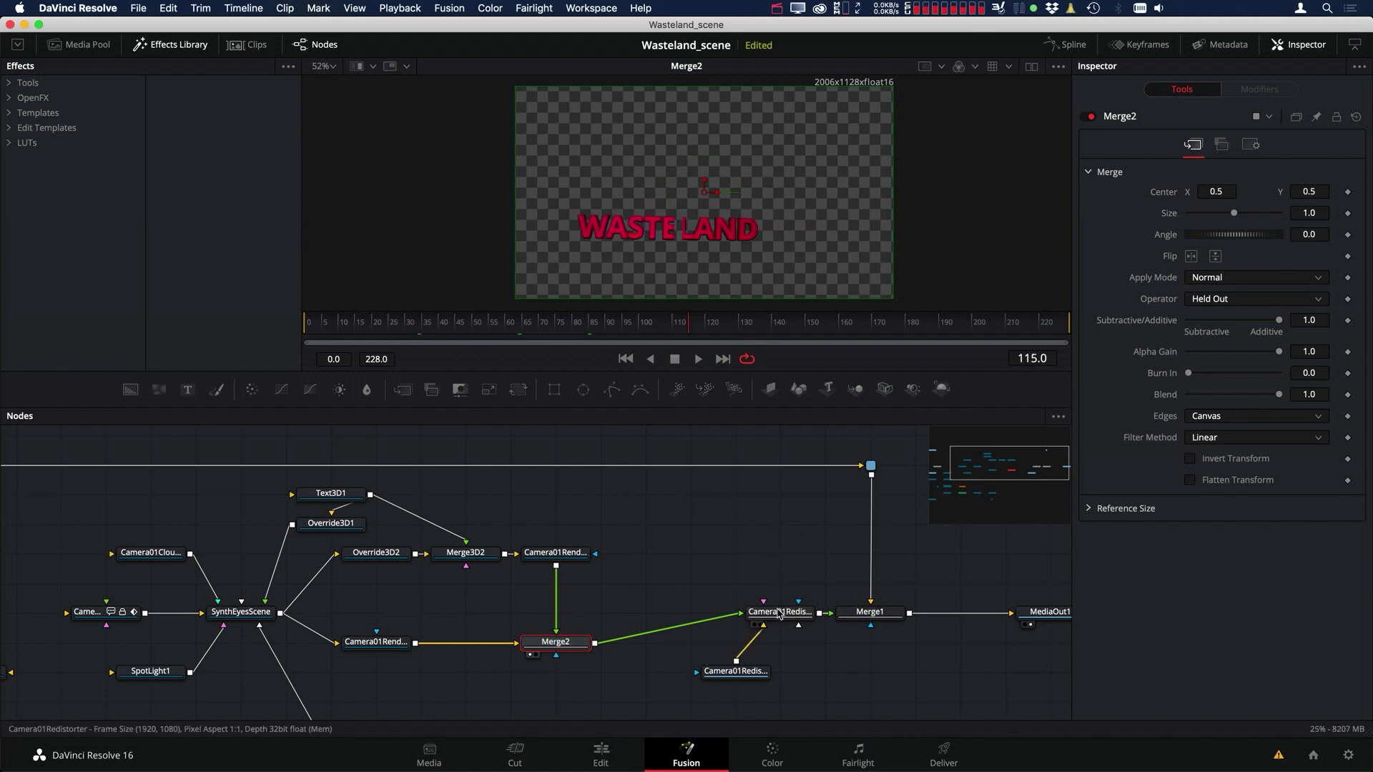
View the Merge1 composite of WASTELAND over the desert footage and check it at frames 86, 56 and 103.
{"action": "left_click", "coordinate": [754, 624]}
{"action": "left_click", "coordinate": [846, 625]}
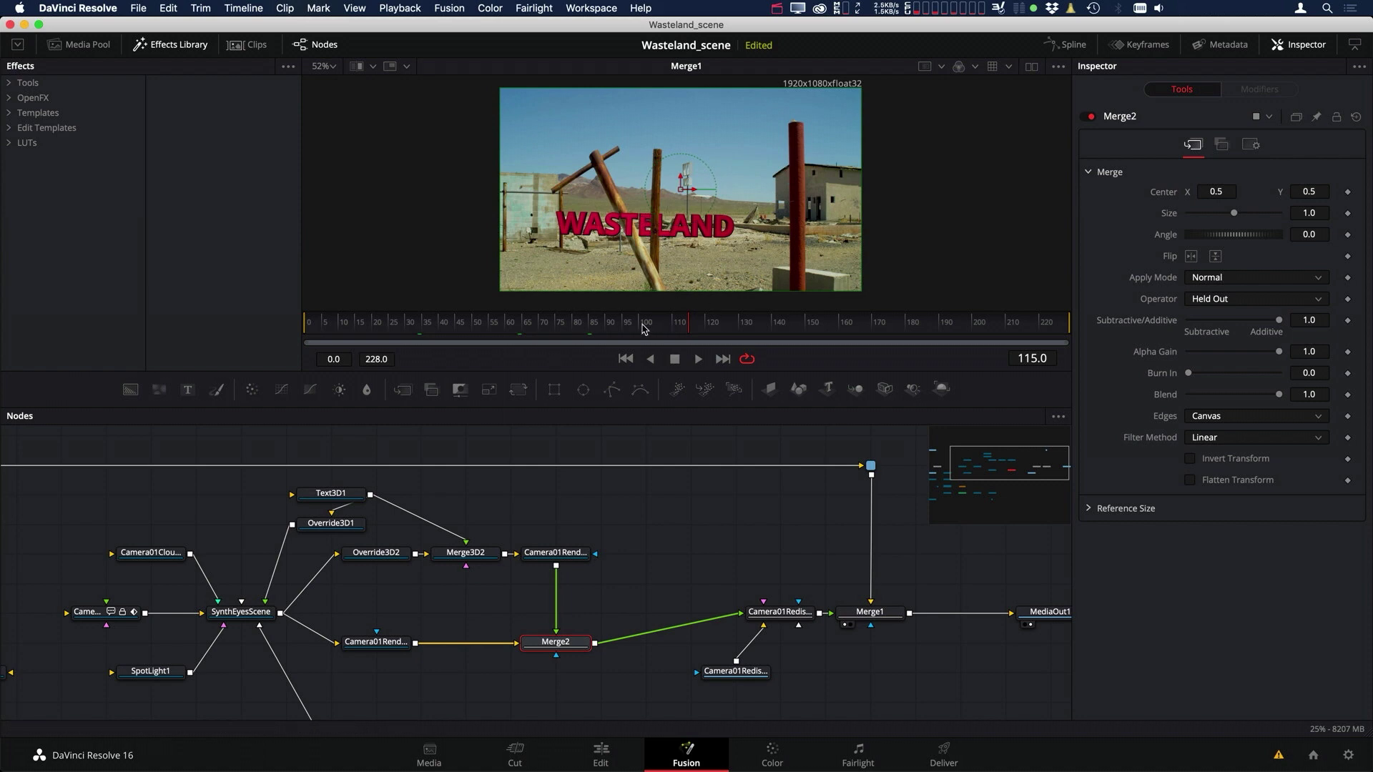
{"action": "left_click", "coordinate": [592, 325]}
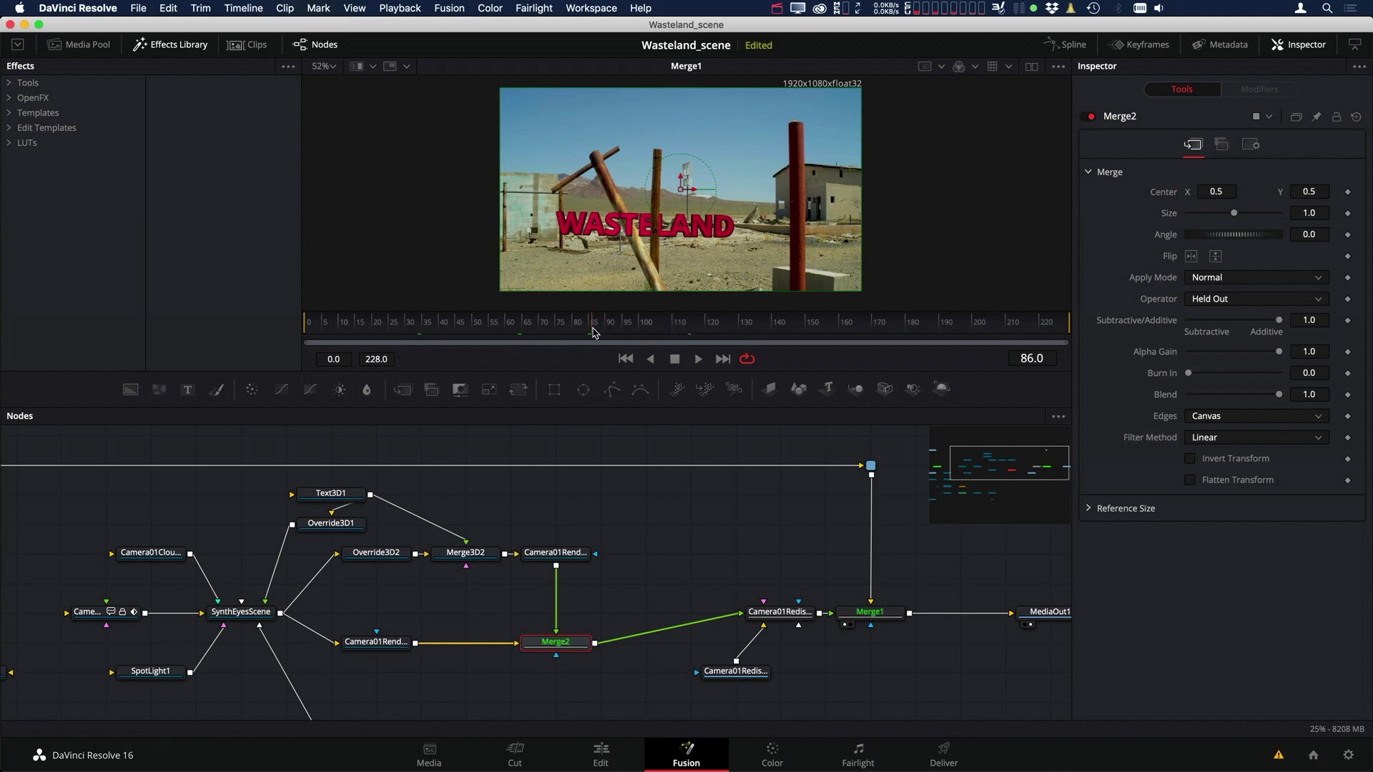
{"action": "left_click", "coordinate": [495, 325]}
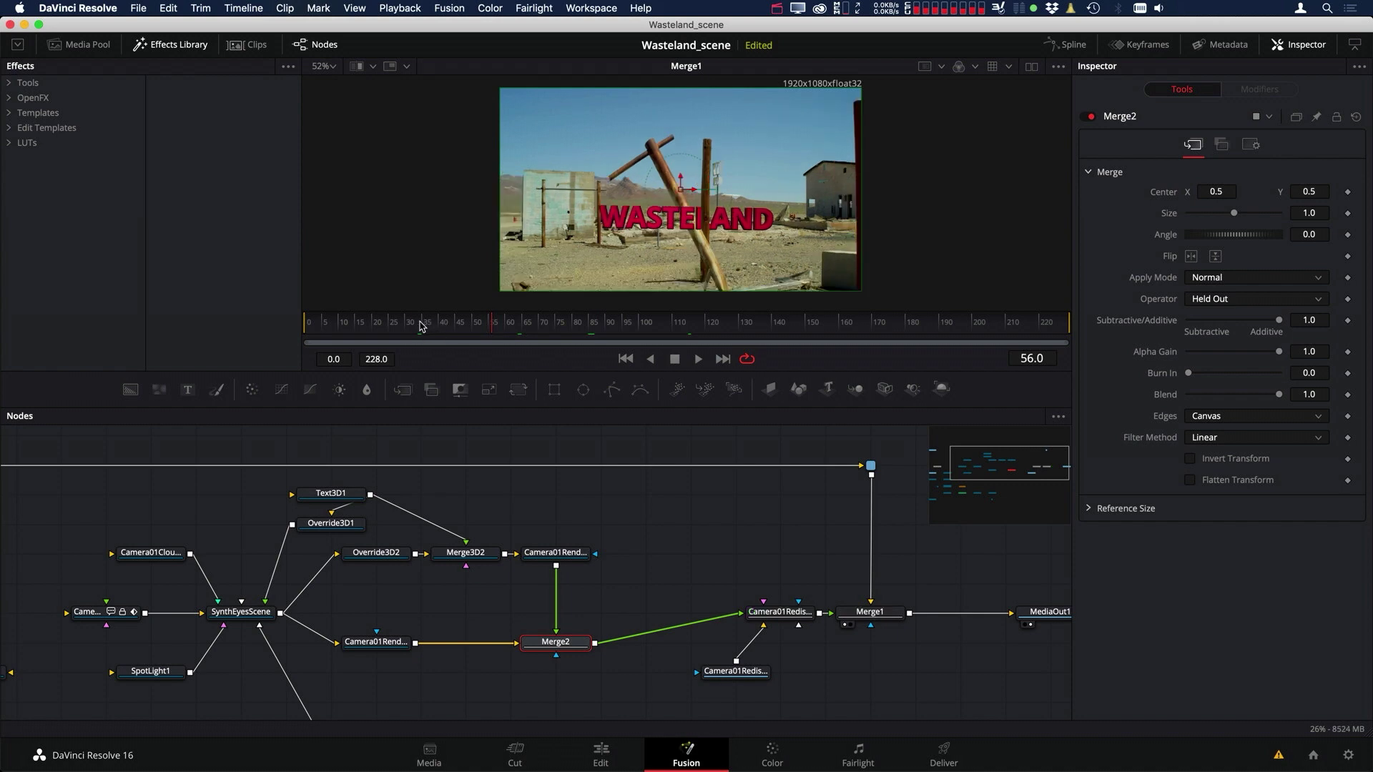
{"action": "left_click_drag", "start_coordinate": [421, 326], "coordinate": [770, 331]}
{"action": "left_click", "coordinate": [646, 325]}
{"action": "scroll", "coordinate": [582, 489], "scroll_direction": "down", "scroll_amount": 1}
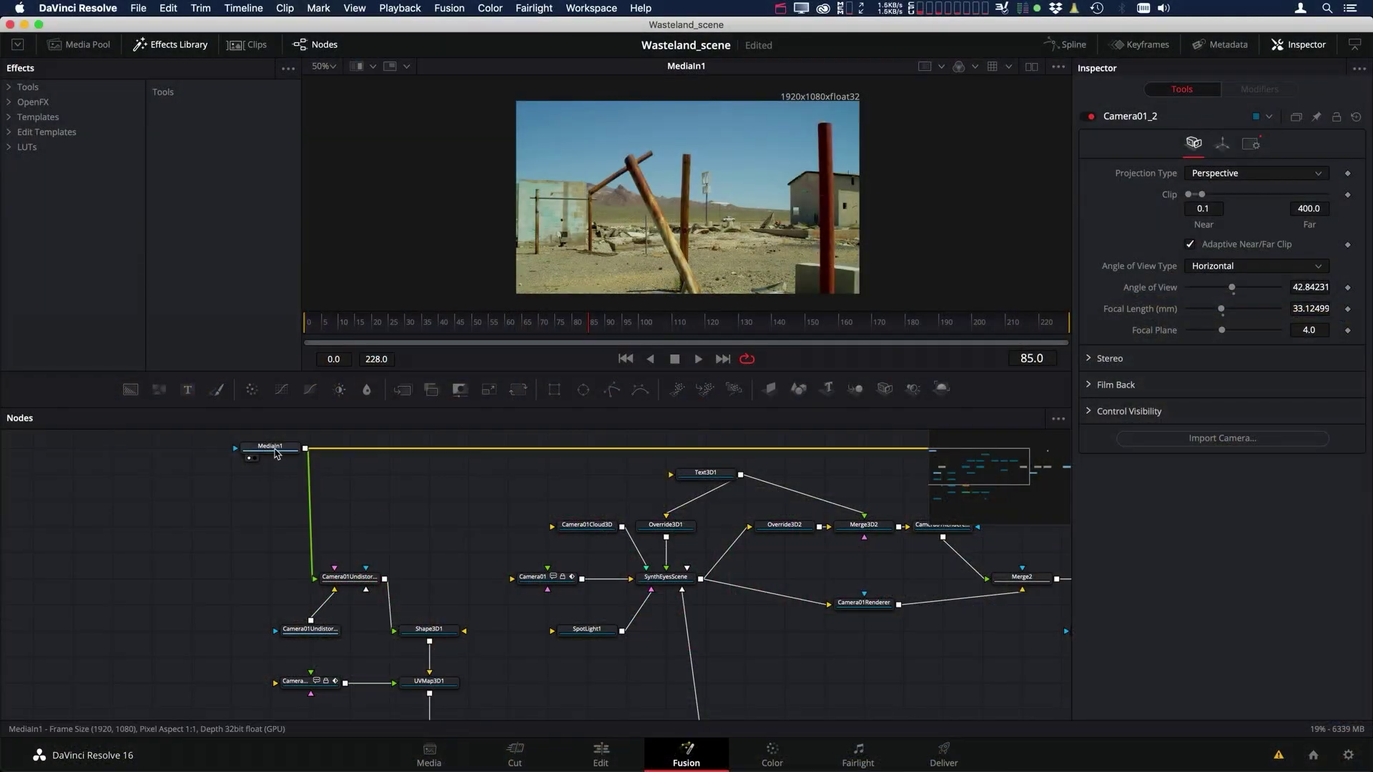
Select MediaIn1 and show the undistorted source footage in the viewer.
{"action": "scroll", "coordinate": [276, 452], "scroll_direction": "up", "scroll_amount": 1}
{"action": "left_click", "coordinate": [276, 454]}
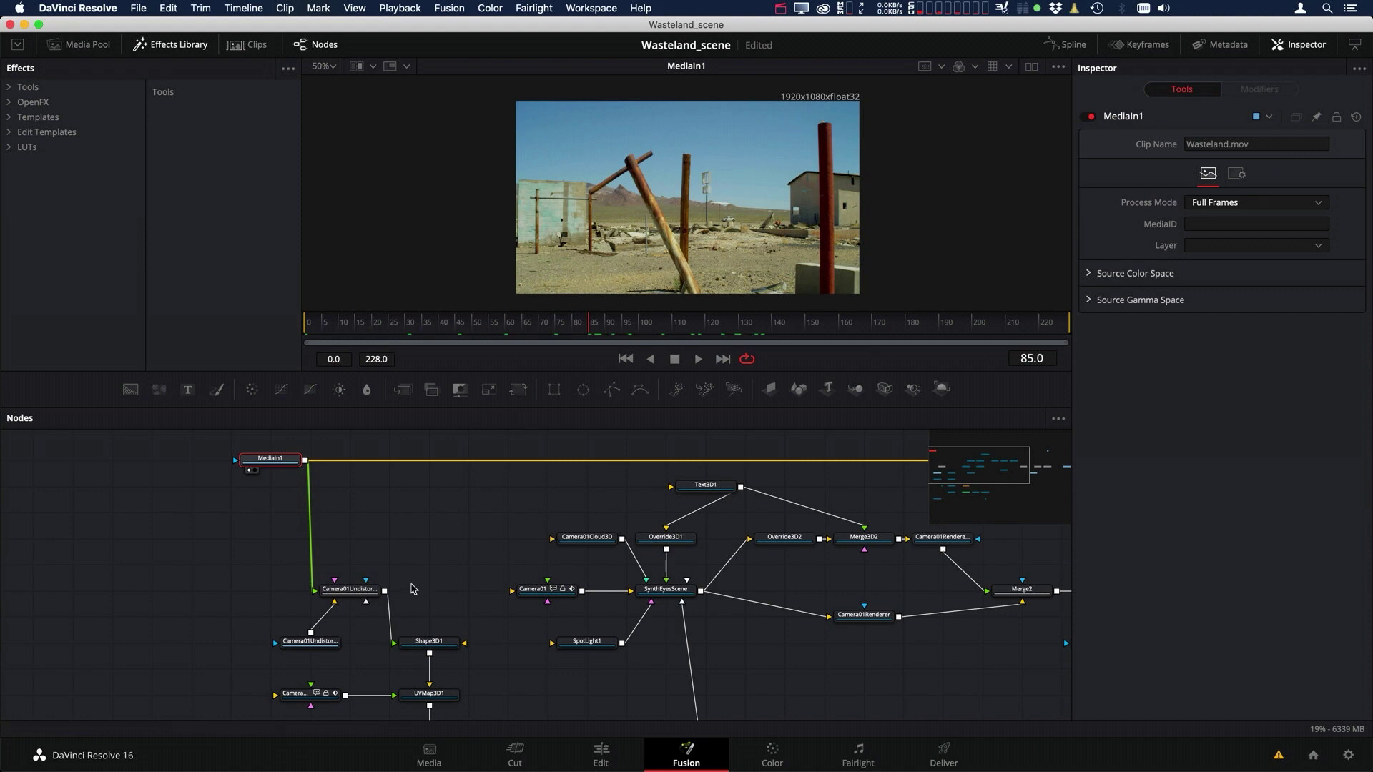
{"action": "scroll", "coordinate": [426, 591], "scroll_direction": "down", "scroll_amount": 5}
{"action": "scroll", "coordinate": [427, 591], "scroll_direction": "right", "scroll_amount": 4}
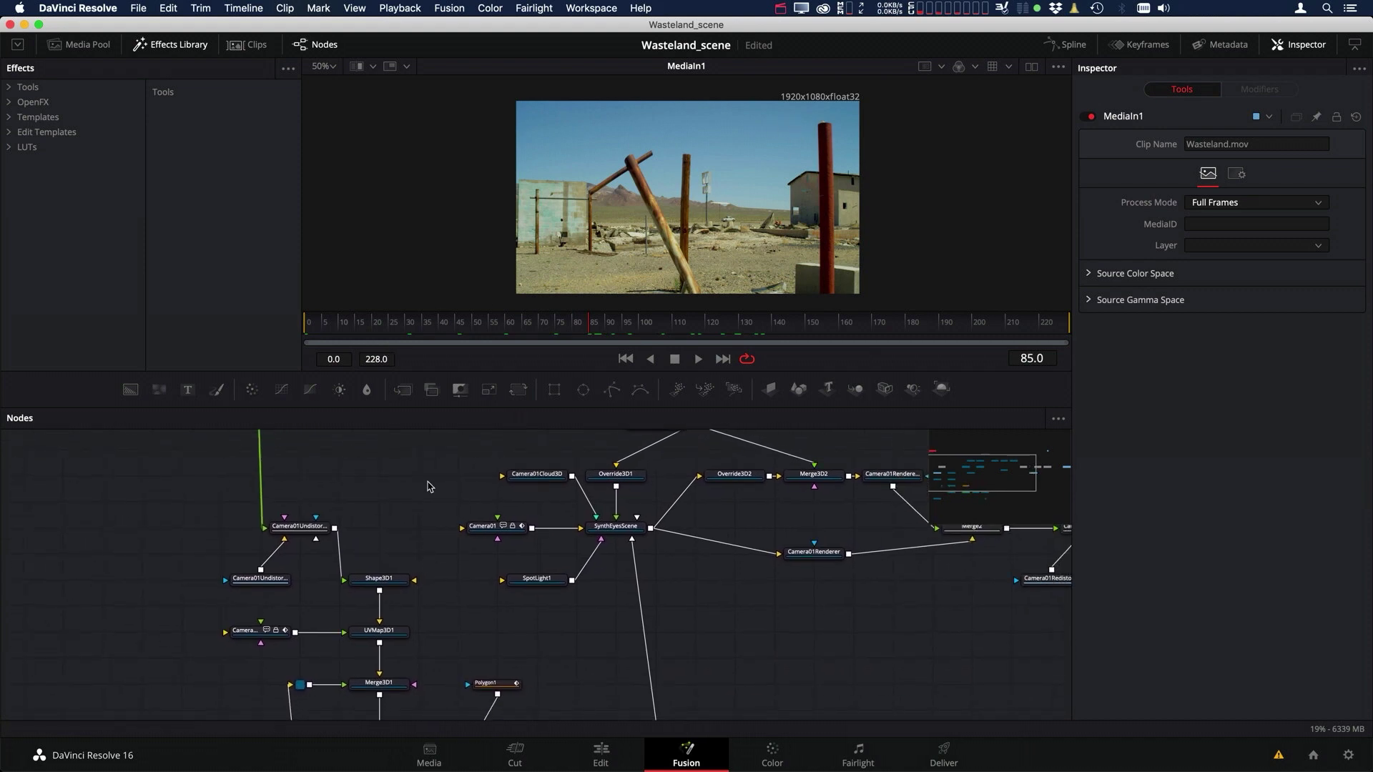
{"action": "left_click_drag", "start_coordinate": [311, 531], "coordinate": [622, 234]}
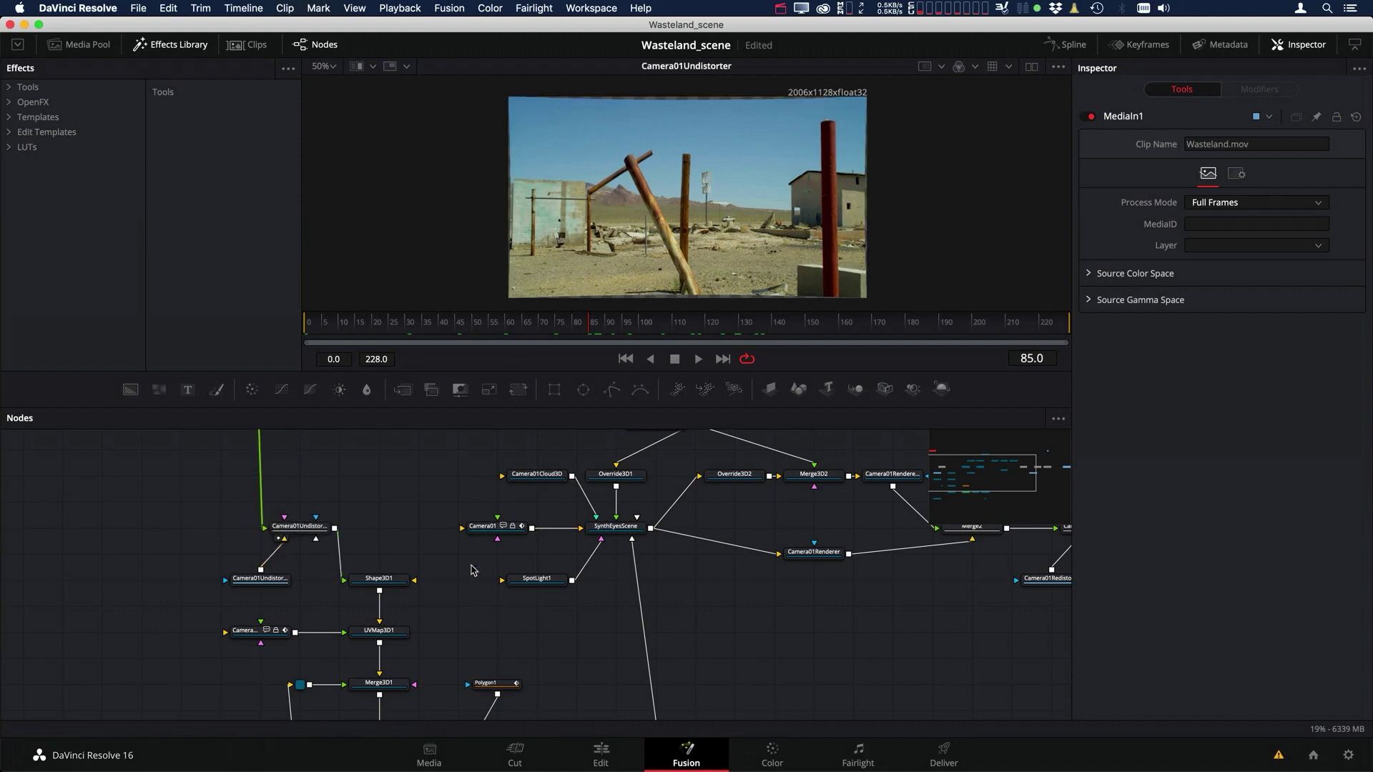
View the Shape3D1 pole geometry in 3D, then the Merge3D1 scene with its projection camera.
{"action": "scroll", "coordinate": [457, 601], "scroll_direction": "down", "scroll_amount": 4}
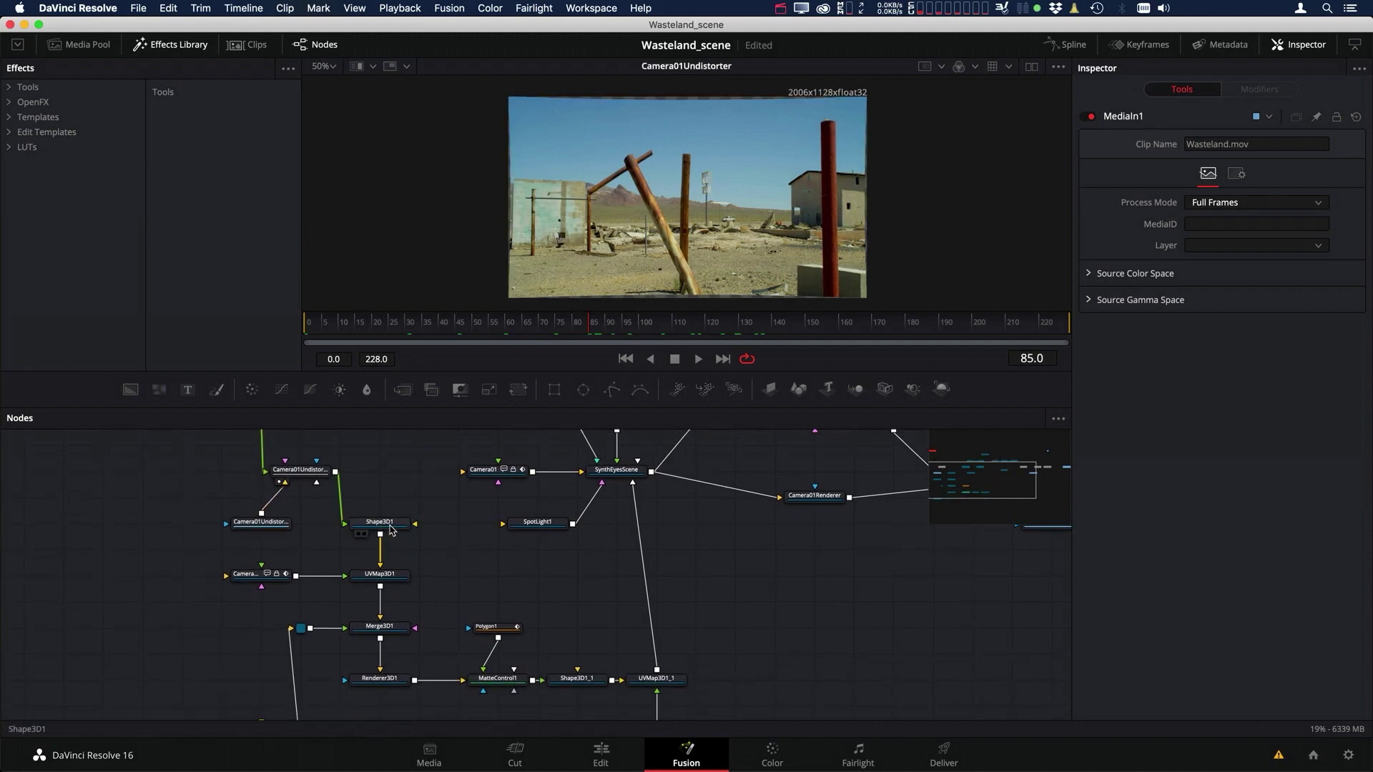
{"action": "left_click_drag", "start_coordinate": [689, 207], "coordinate": [691, 208]}
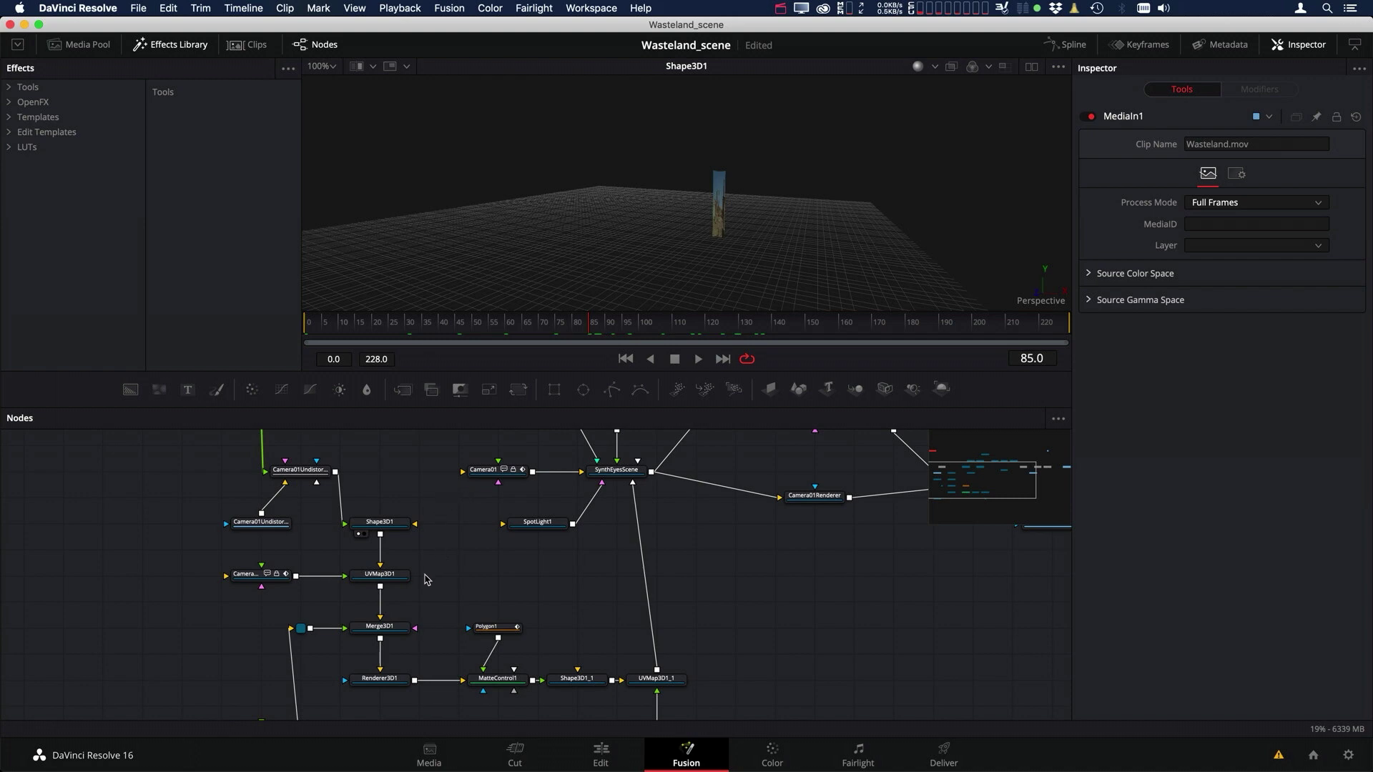
{"action": "scroll", "coordinate": [438, 593], "scroll_direction": "down", "scroll_amount": 2}
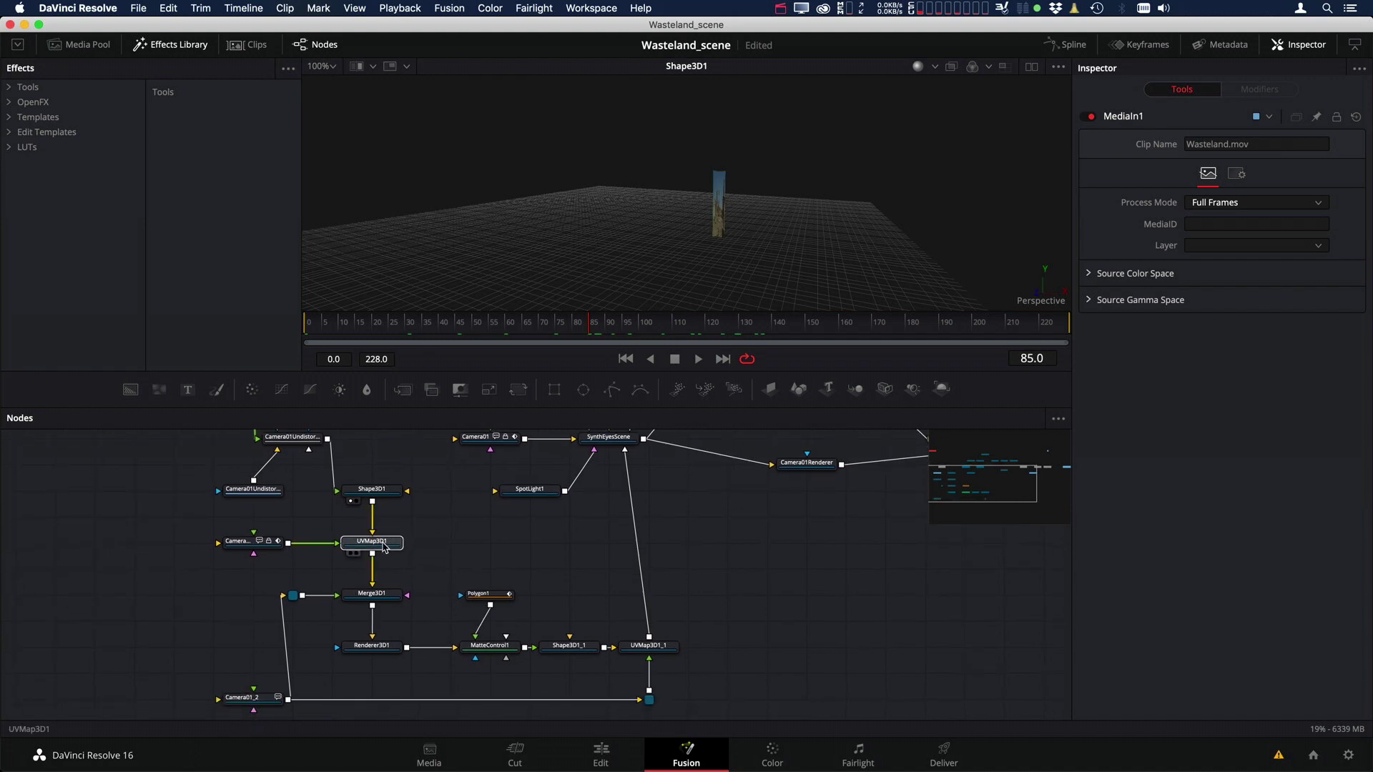
{"action": "left_click_drag", "start_coordinate": [386, 545], "coordinate": [570, 286]}
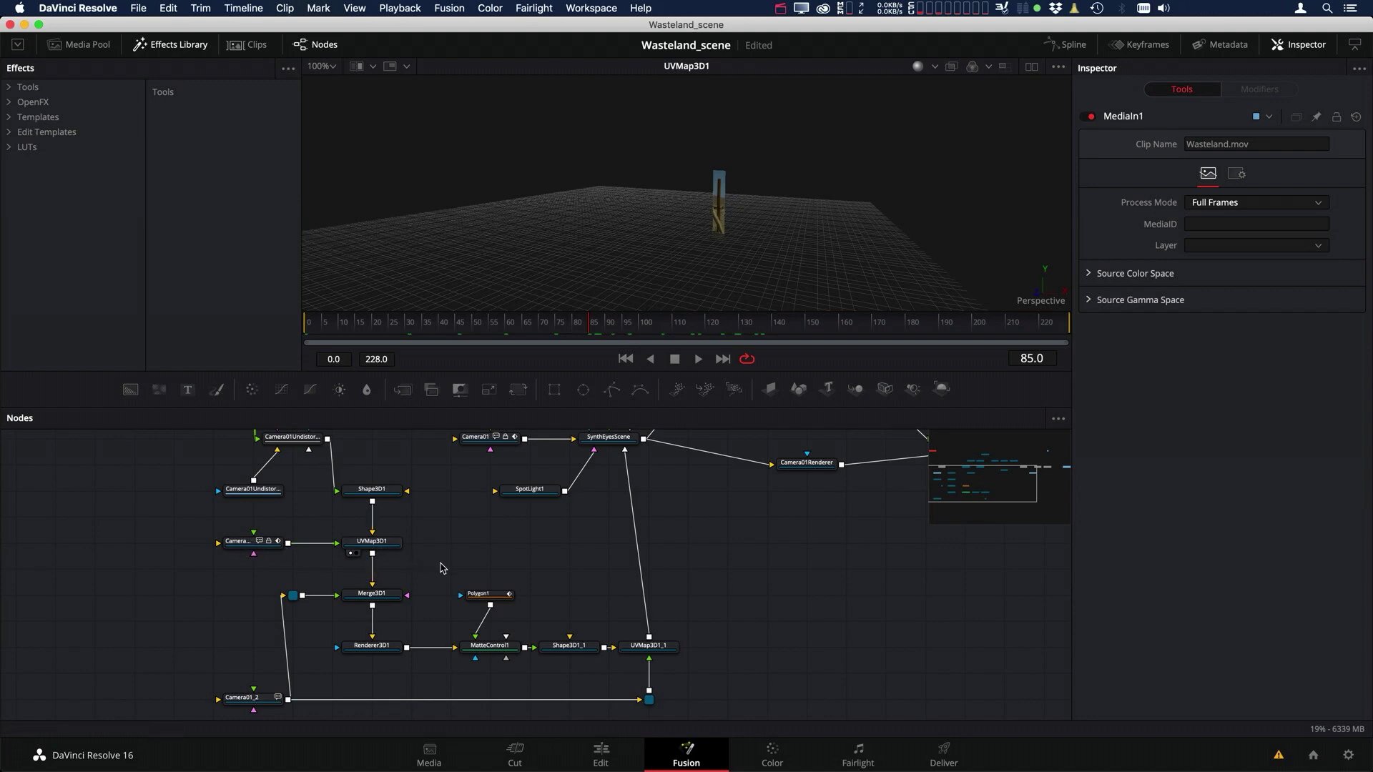
{"action": "left_click_drag", "start_coordinate": [440, 567], "coordinate": [439, 533]}
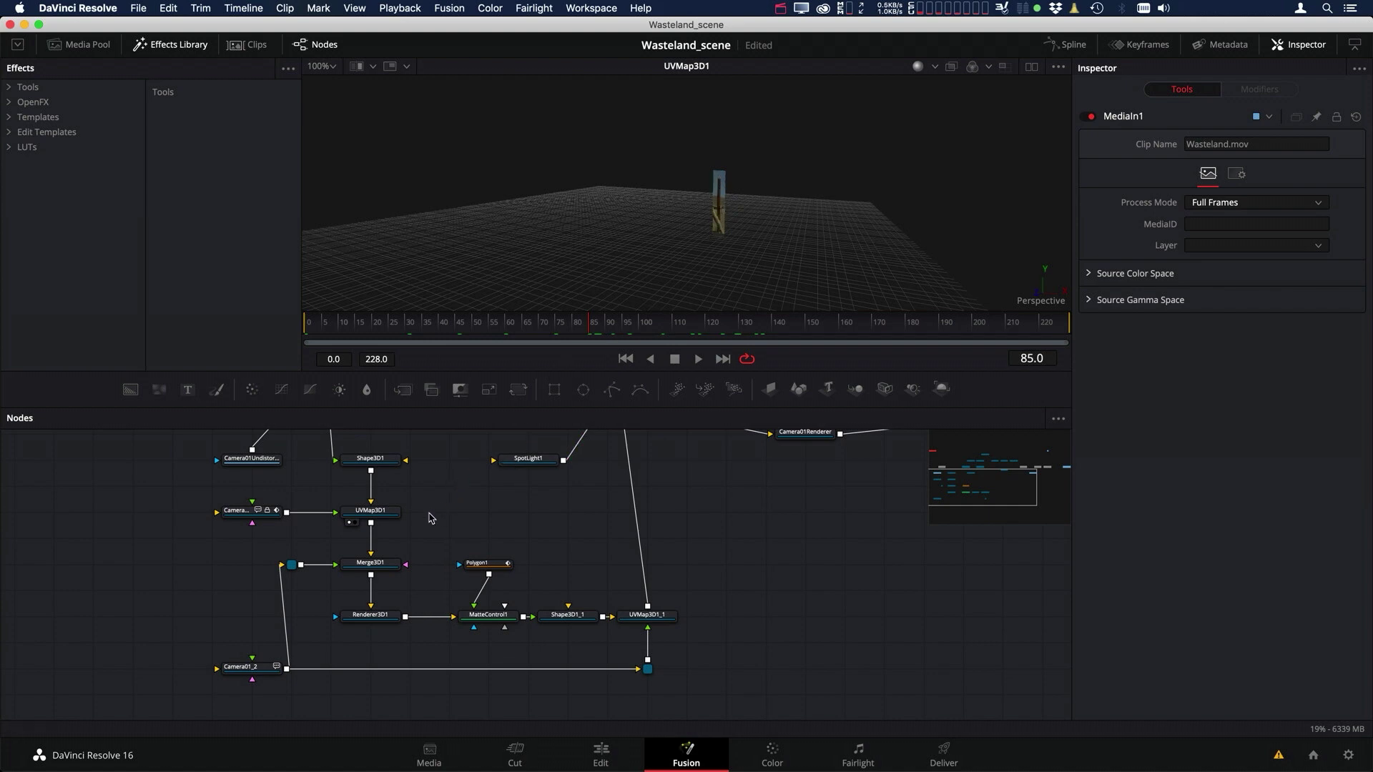
{"action": "scroll", "coordinate": [429, 520], "scroll_direction": "down", "scroll_amount": 3}
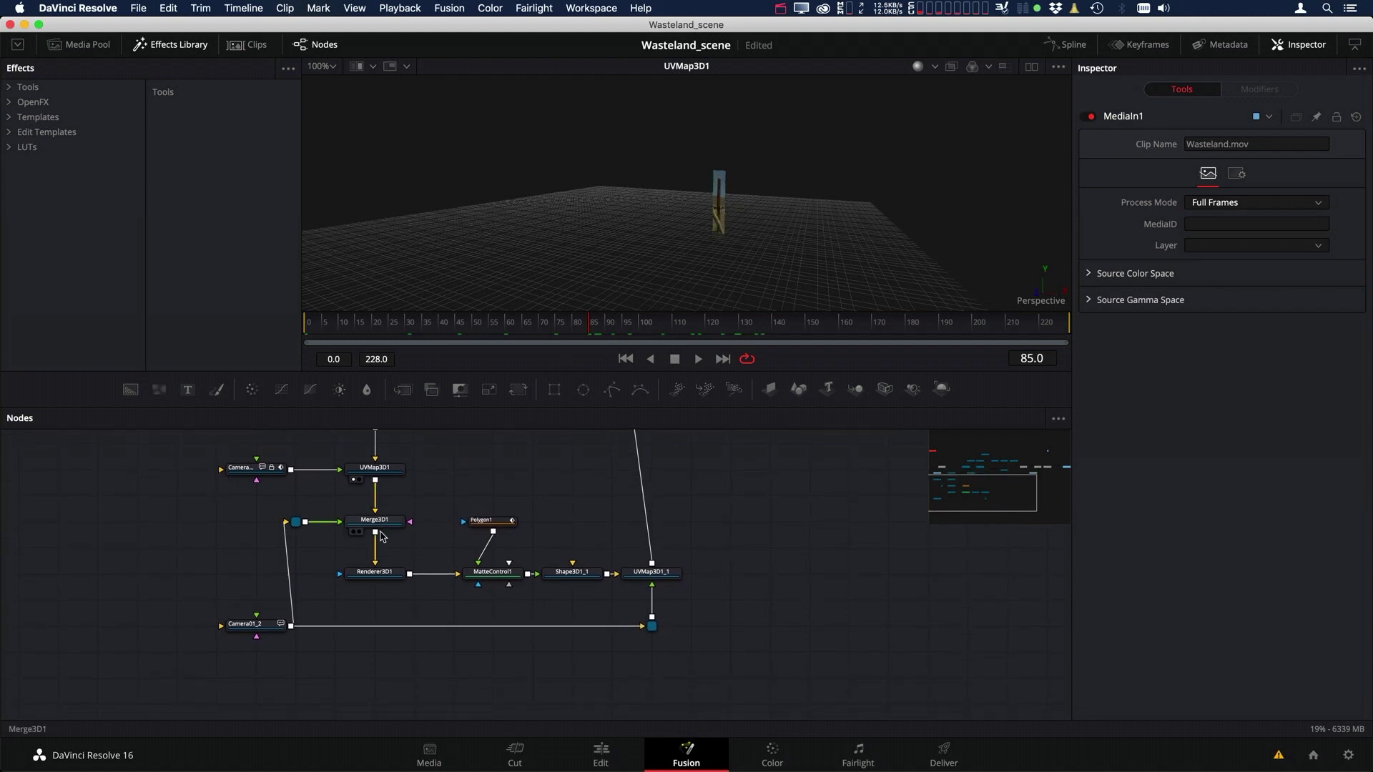
{"action": "key", "text": "1"}
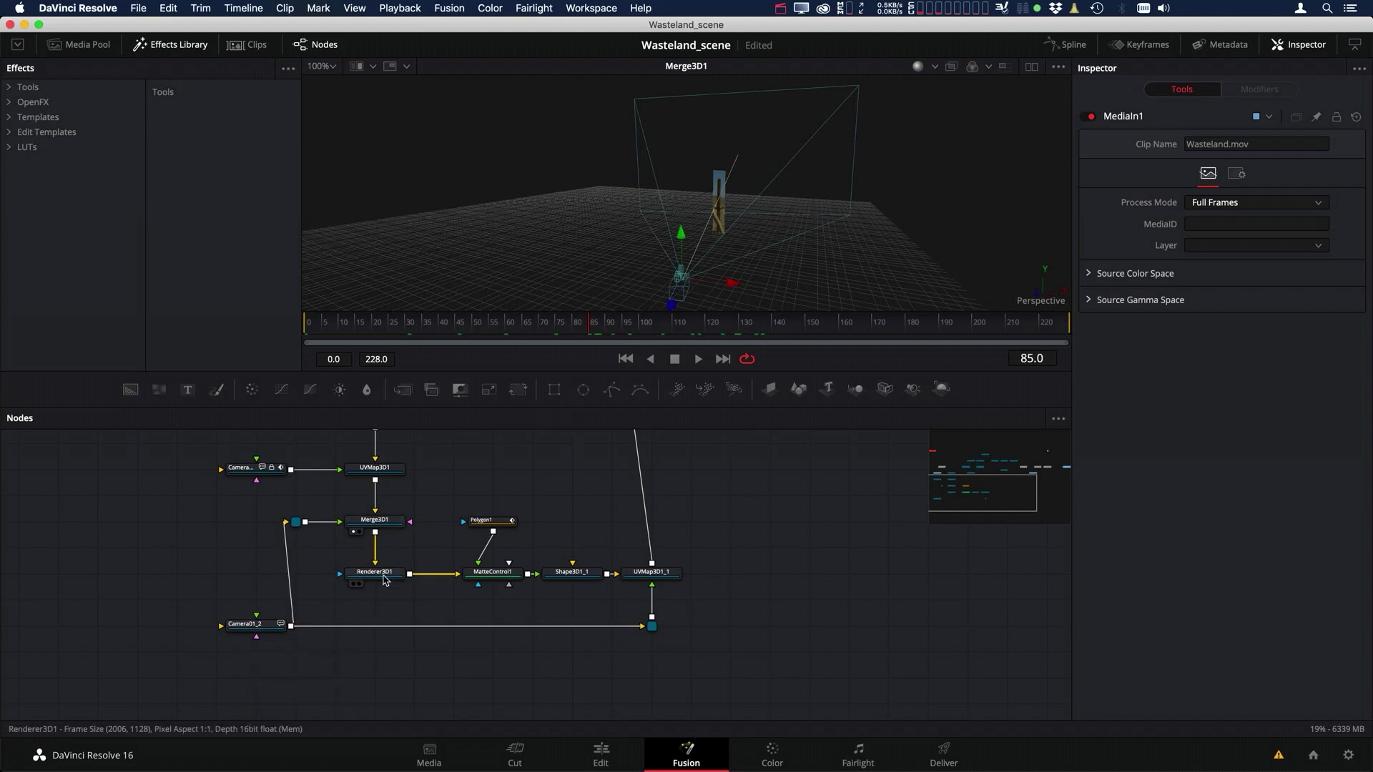
View the Renderer3D1 pole render and MatteControl1 matted pole, then inspect the Polygon1 mask settings.
{"action": "left_click_drag", "start_coordinate": [387, 570], "coordinate": [622, 247]}
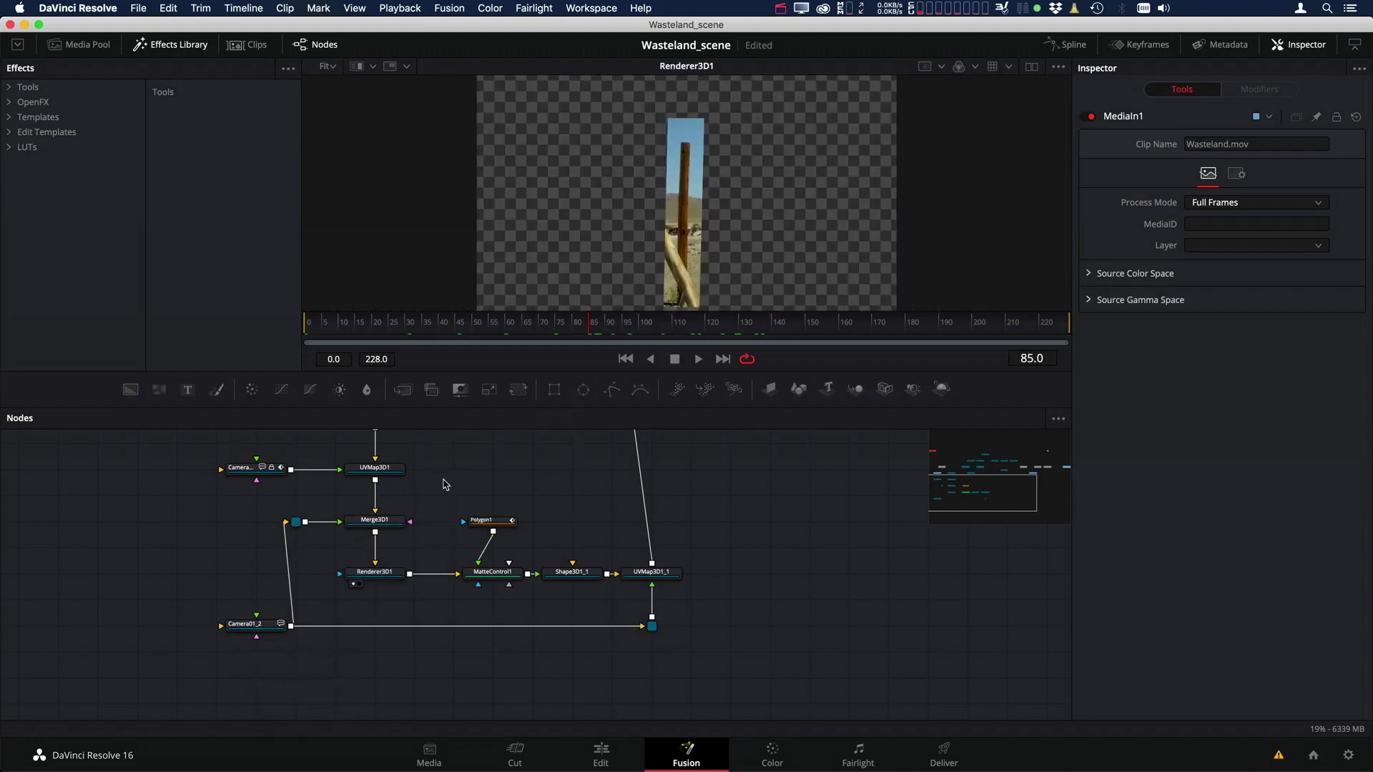
{"action": "scroll", "coordinate": [472, 488], "scroll_direction": "down", "scroll_amount": 2}
{"action": "left_click", "coordinate": [477, 556]}
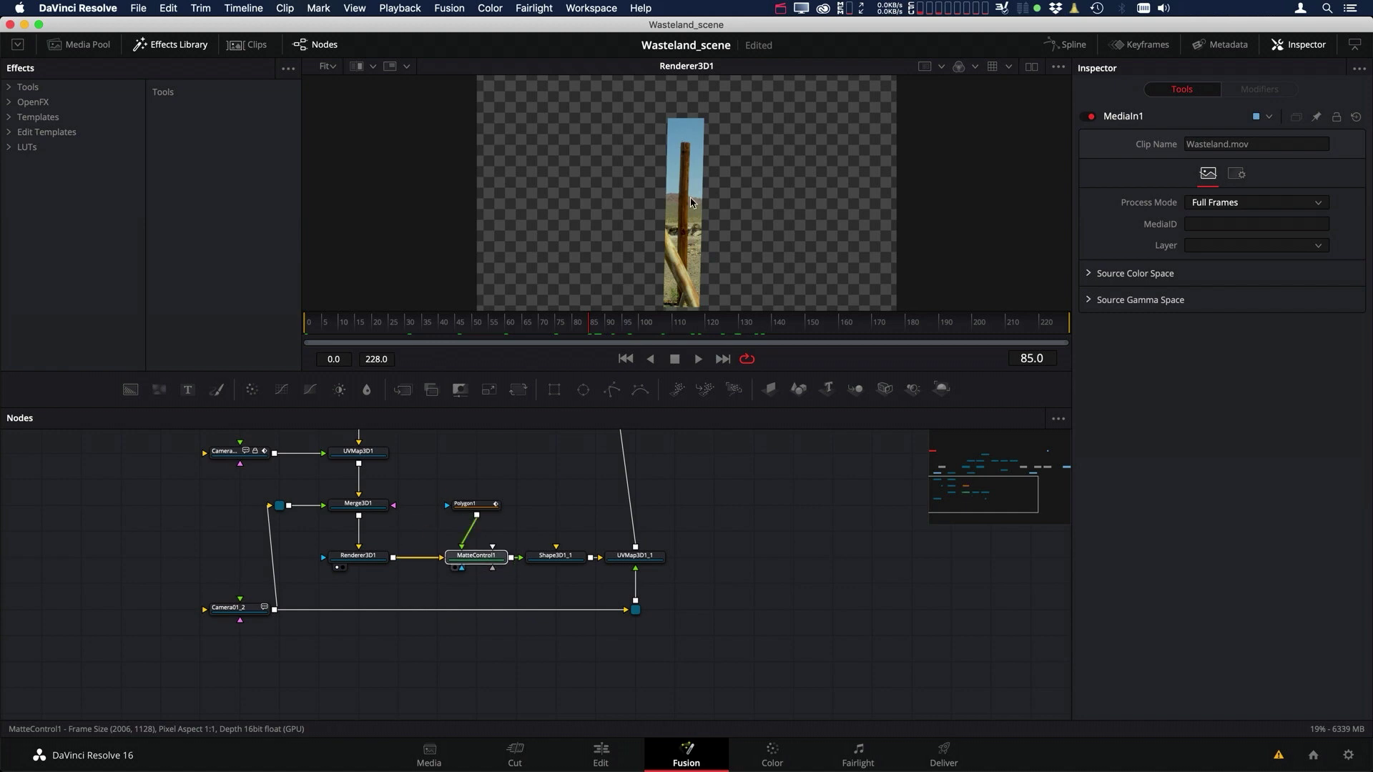
{"action": "left_click_drag", "start_coordinate": [477, 556], "coordinate": [589, 312]}
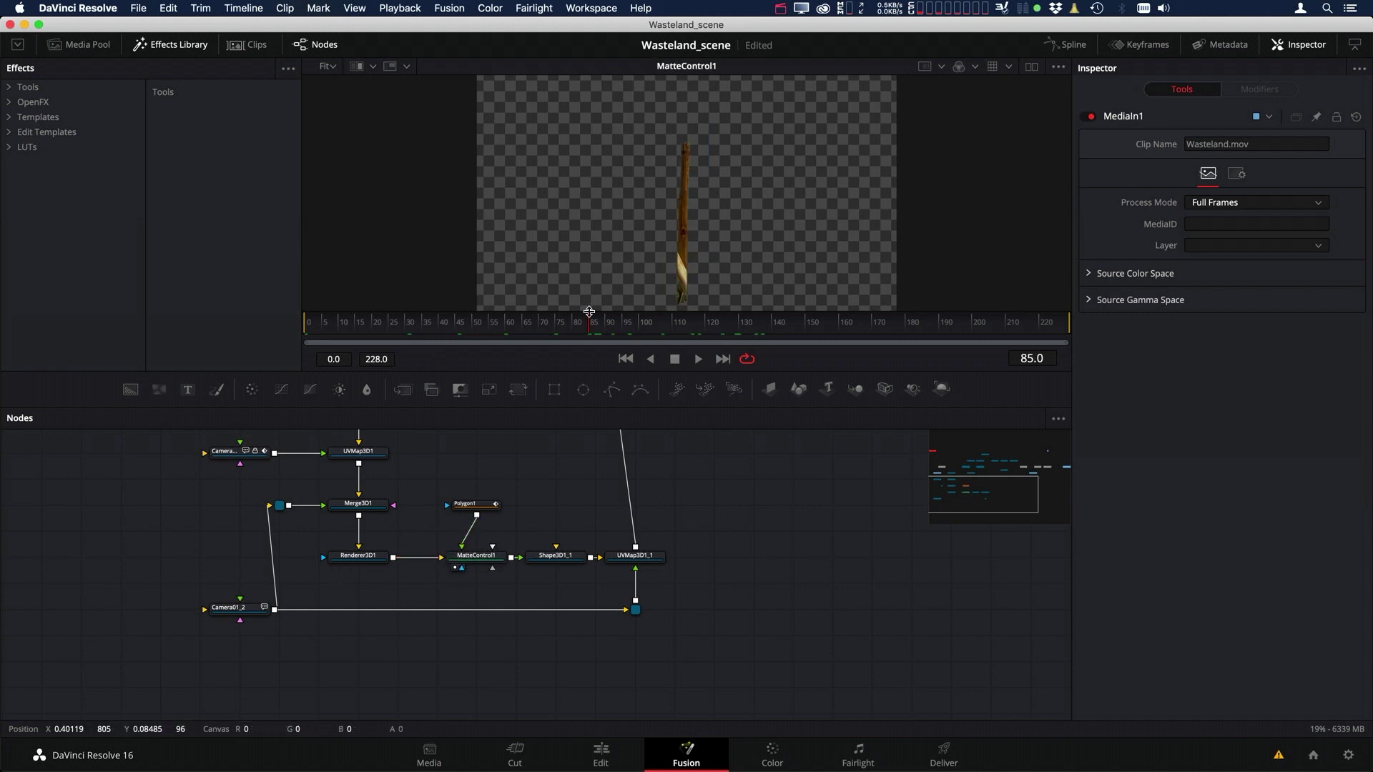
{"action": "left_click", "coordinate": [479, 508]}
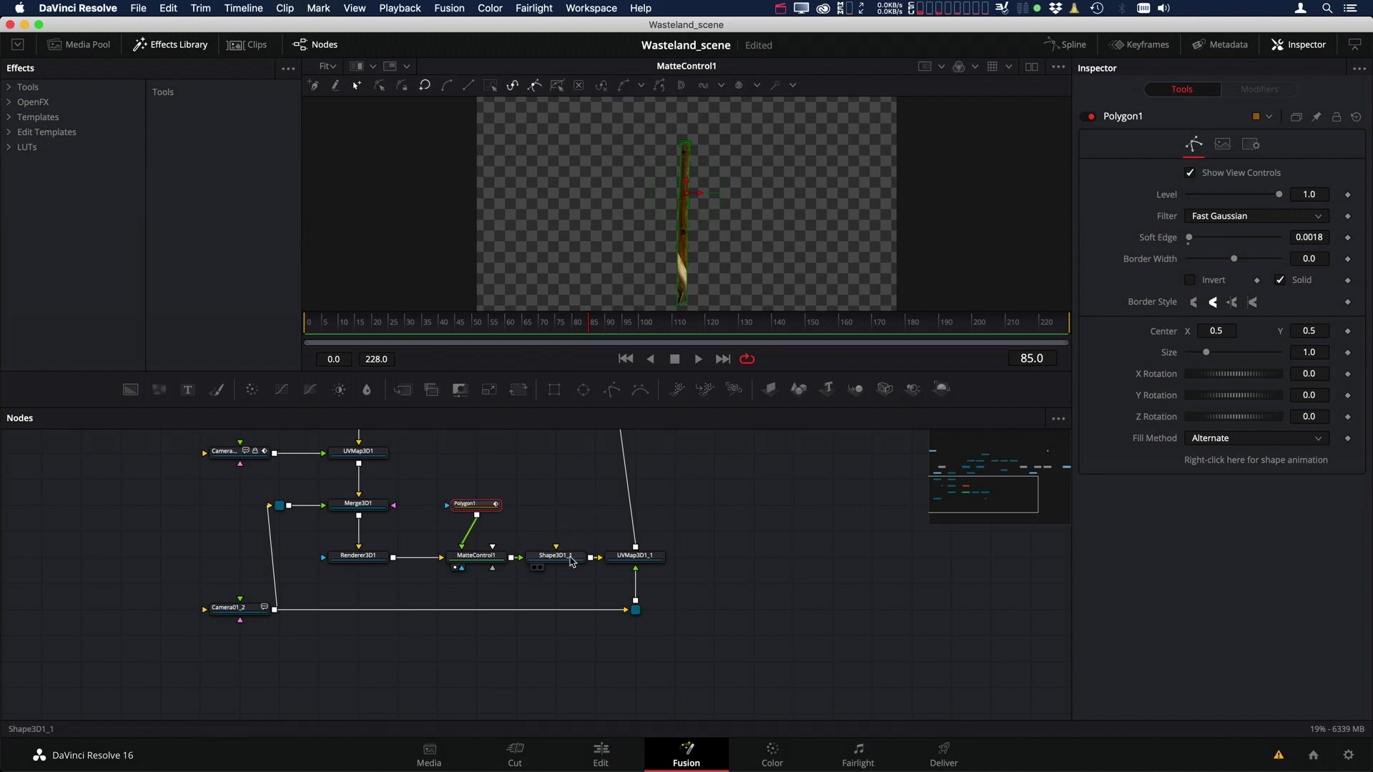
View the Shape3D1_1 card in 3D and the matted pole textured by UVMap3D1_1.
{"action": "left_click", "coordinate": [532, 567]}
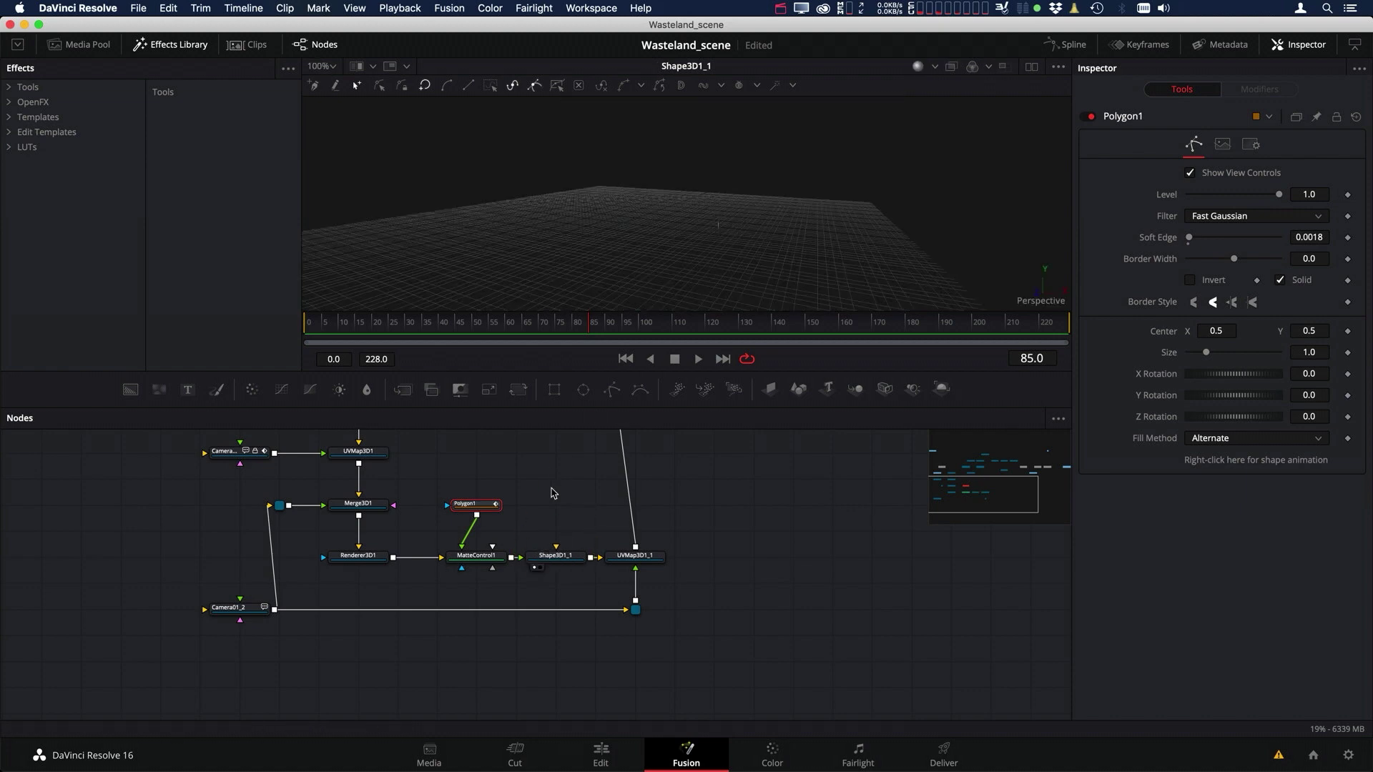
{"action": "scroll", "coordinate": [549, 541], "scroll_direction": "up", "scroll_amount": 2}
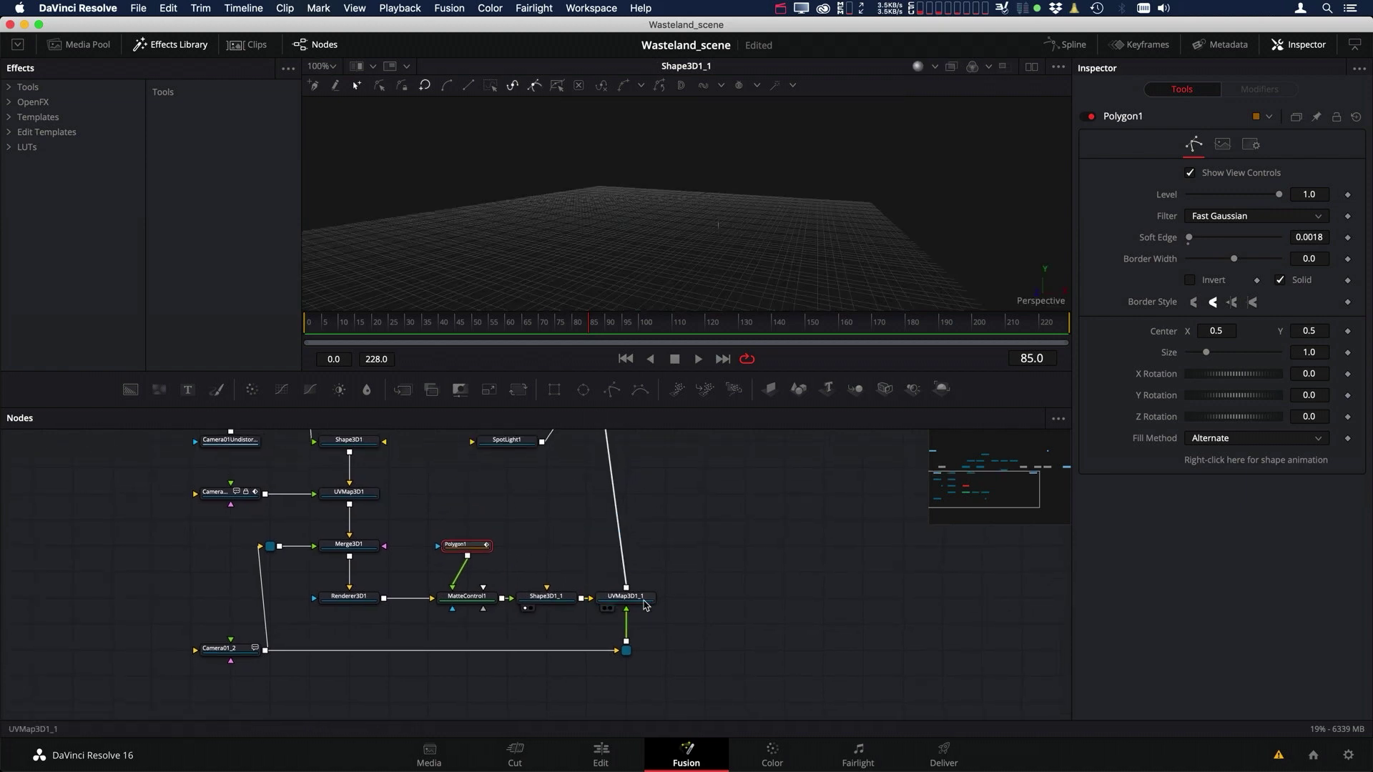
{"action": "left_click", "coordinate": [602, 608]}
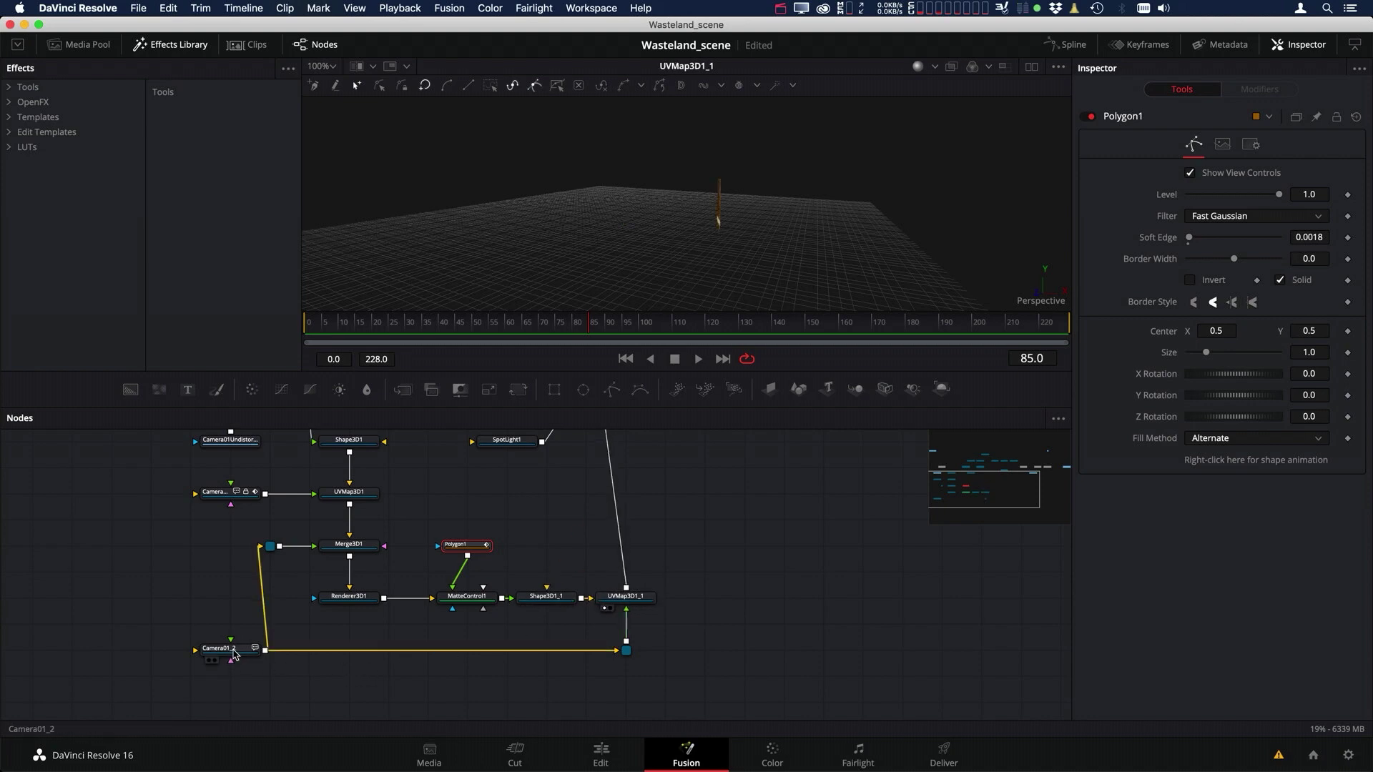
{"action": "scroll", "coordinate": [565, 570], "scroll_direction": "up", "scroll_amount": 10}
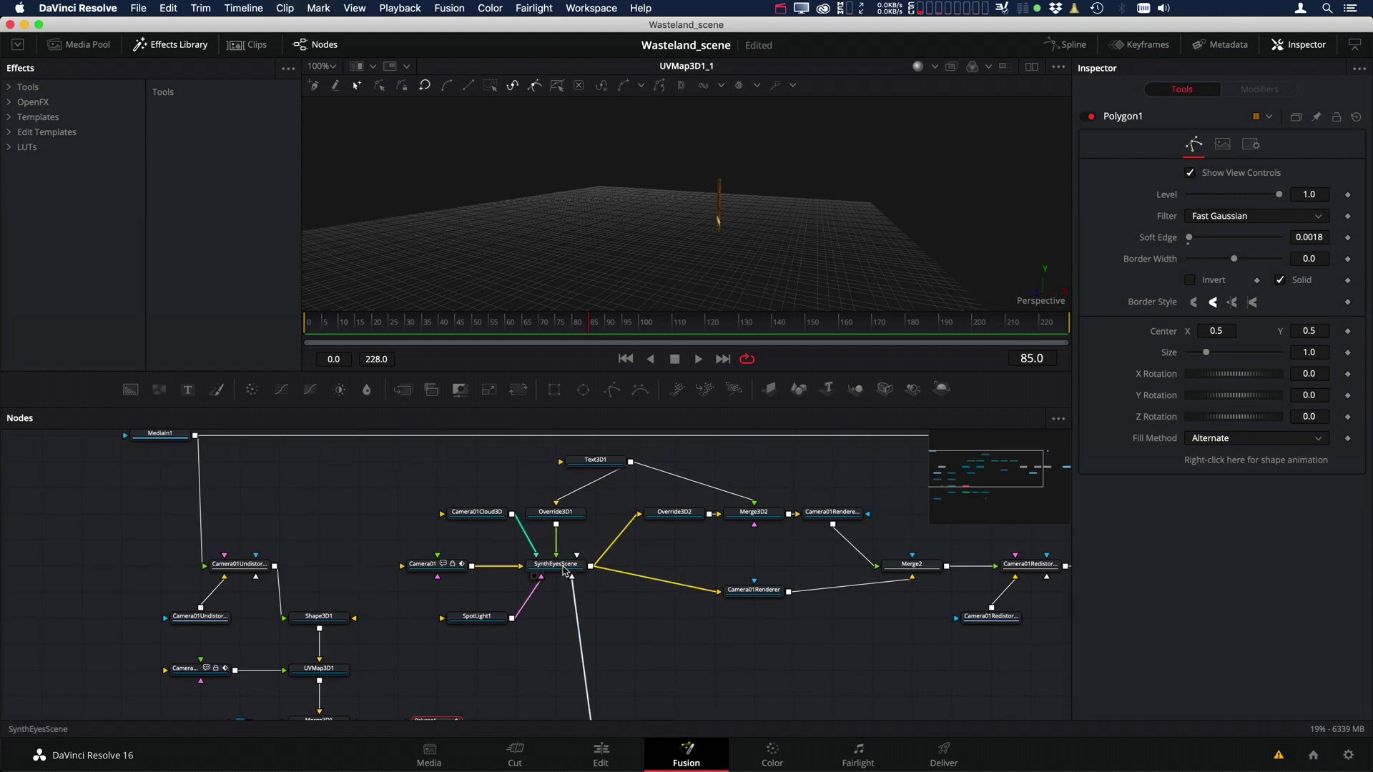
View the SynthEyesScene and the Camera01Renderer pole render, nudging Camera01Renderer slightly left.
{"action": "key", "text": "1"}
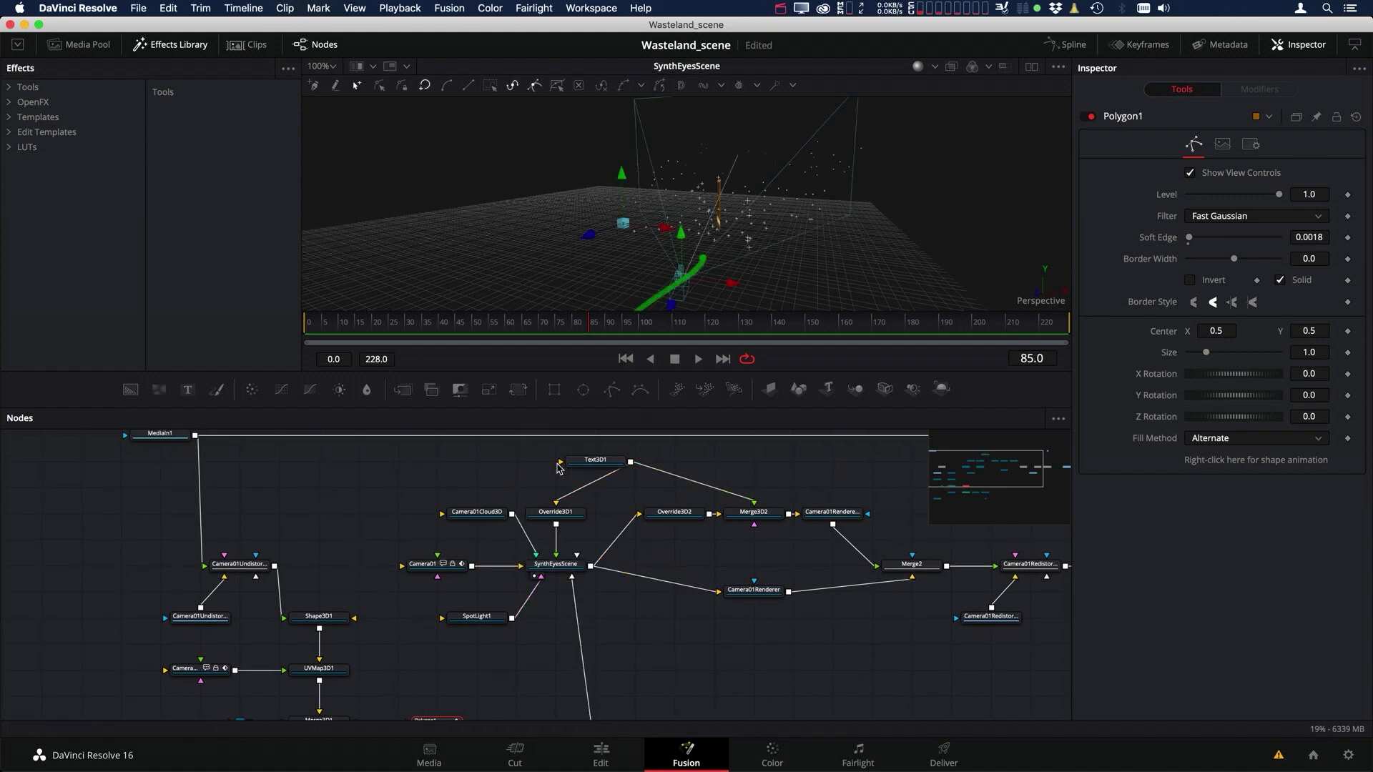
{"action": "scroll", "coordinate": [672, 504], "scroll_direction": "right", "scroll_amount": 10}
{"action": "scroll", "coordinate": [673, 504], "scroll_direction": "down", "scroll_amount": 2}
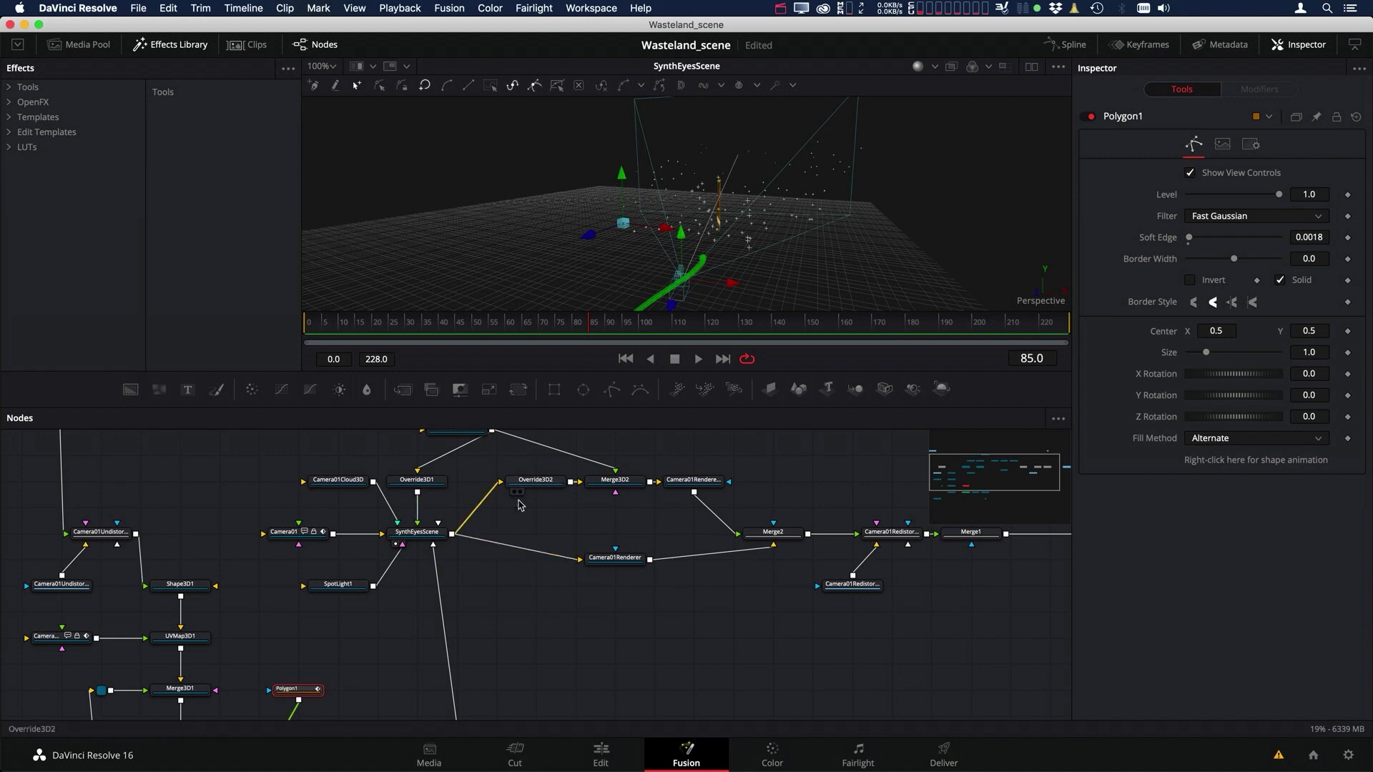
{"action": "left_click", "coordinate": [627, 565]}
{"action": "key", "text": "1"}
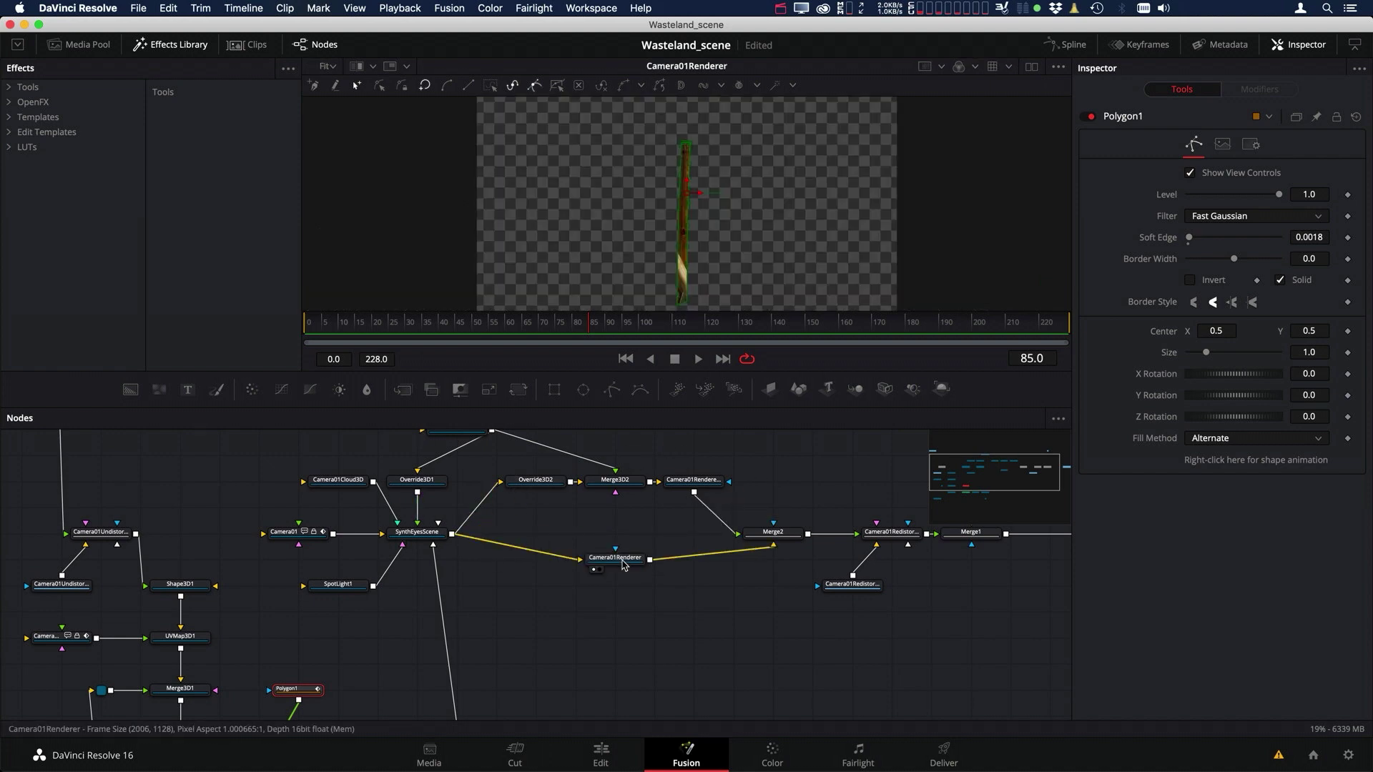
{"action": "left_click_drag", "start_coordinate": [622, 565], "coordinate": [582, 565]}
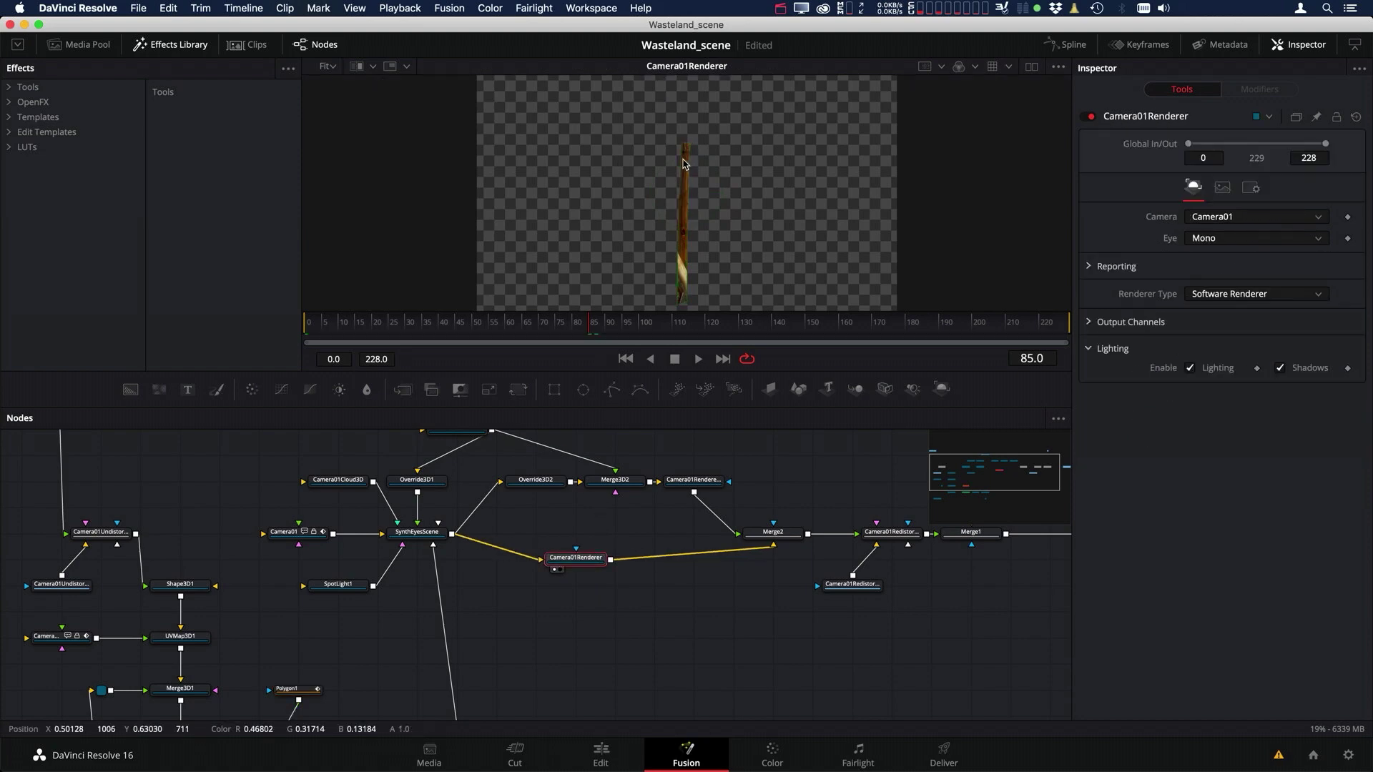
Inspect Override3D1's Matte settings in the Inspector.
{"action": "scroll", "coordinate": [521, 455], "scroll_direction": "up", "scroll_amount": 3}
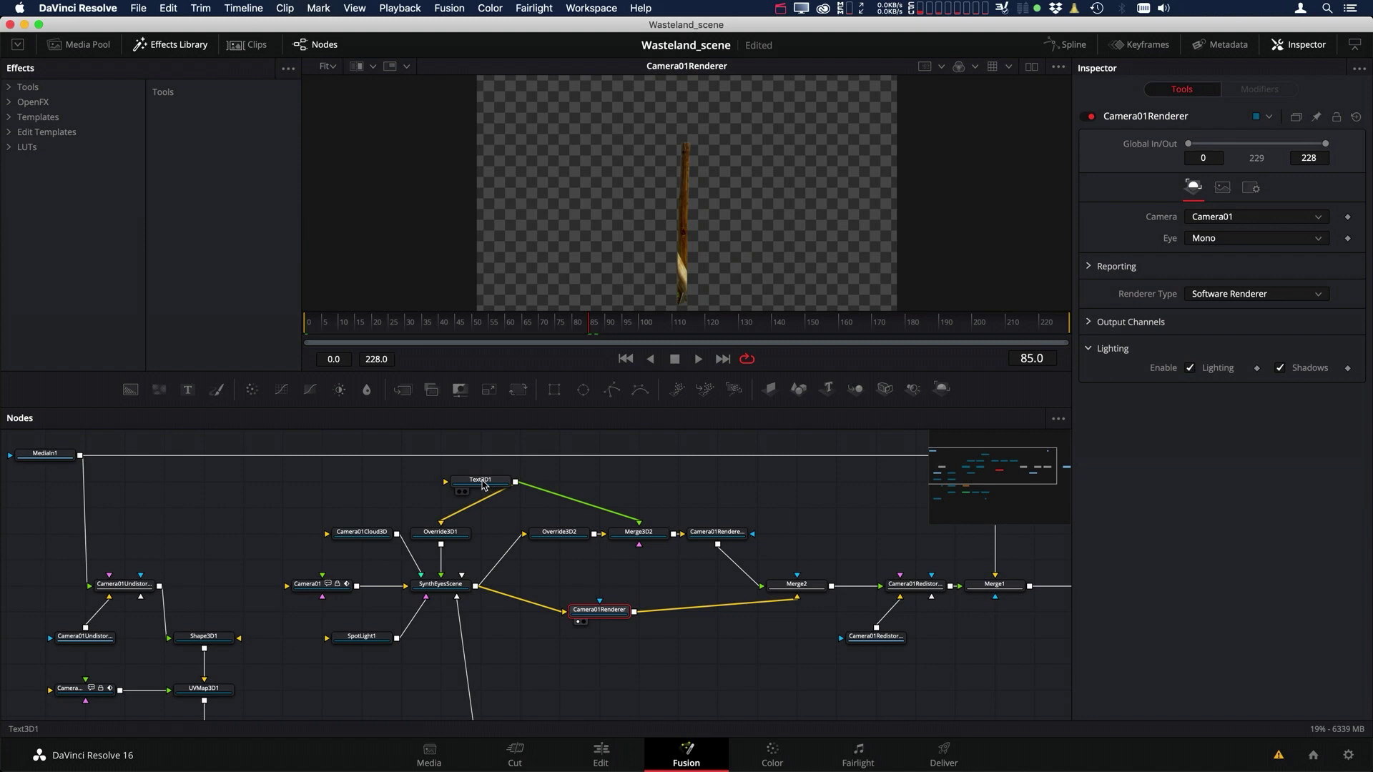
{"action": "left_click", "coordinate": [458, 536]}
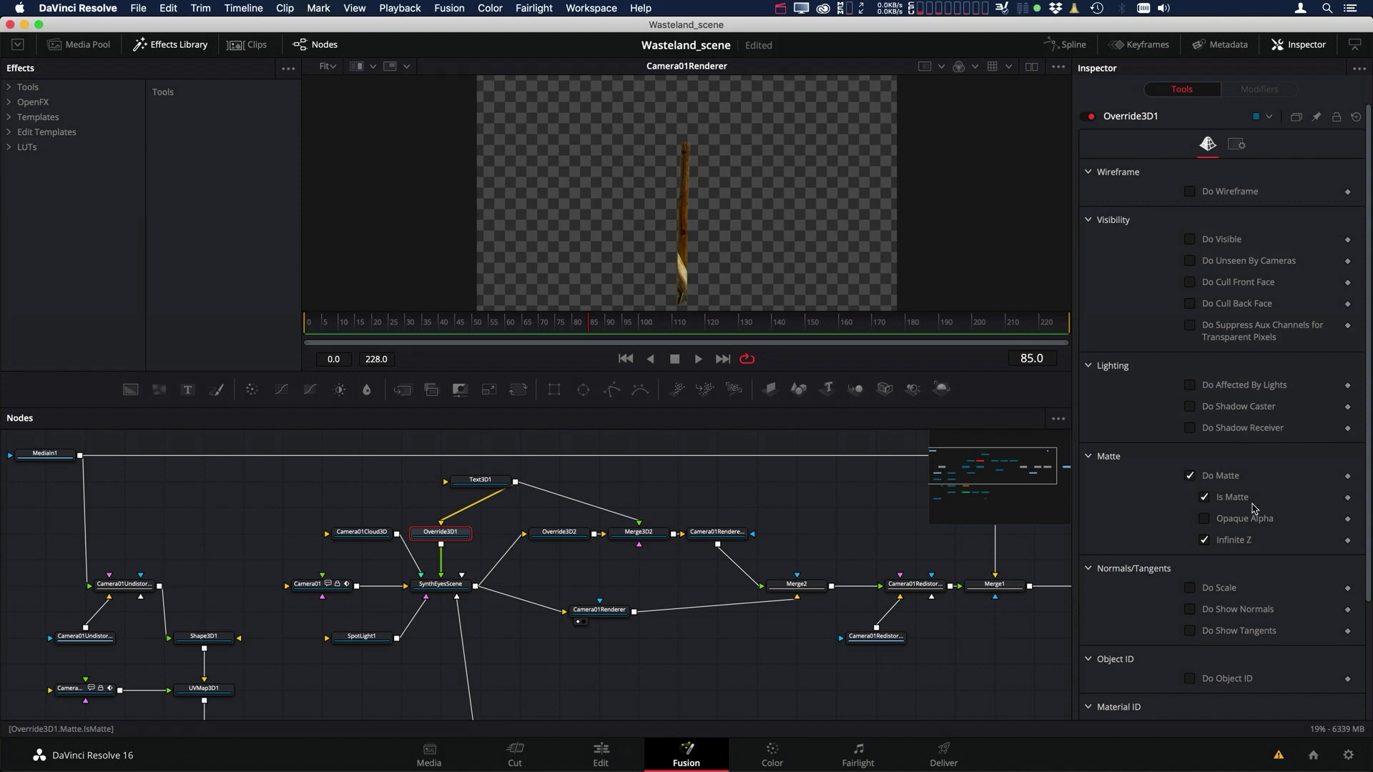
{"action": "scroll", "coordinate": [668, 576], "scroll_direction": "right", "scroll_amount": 2}
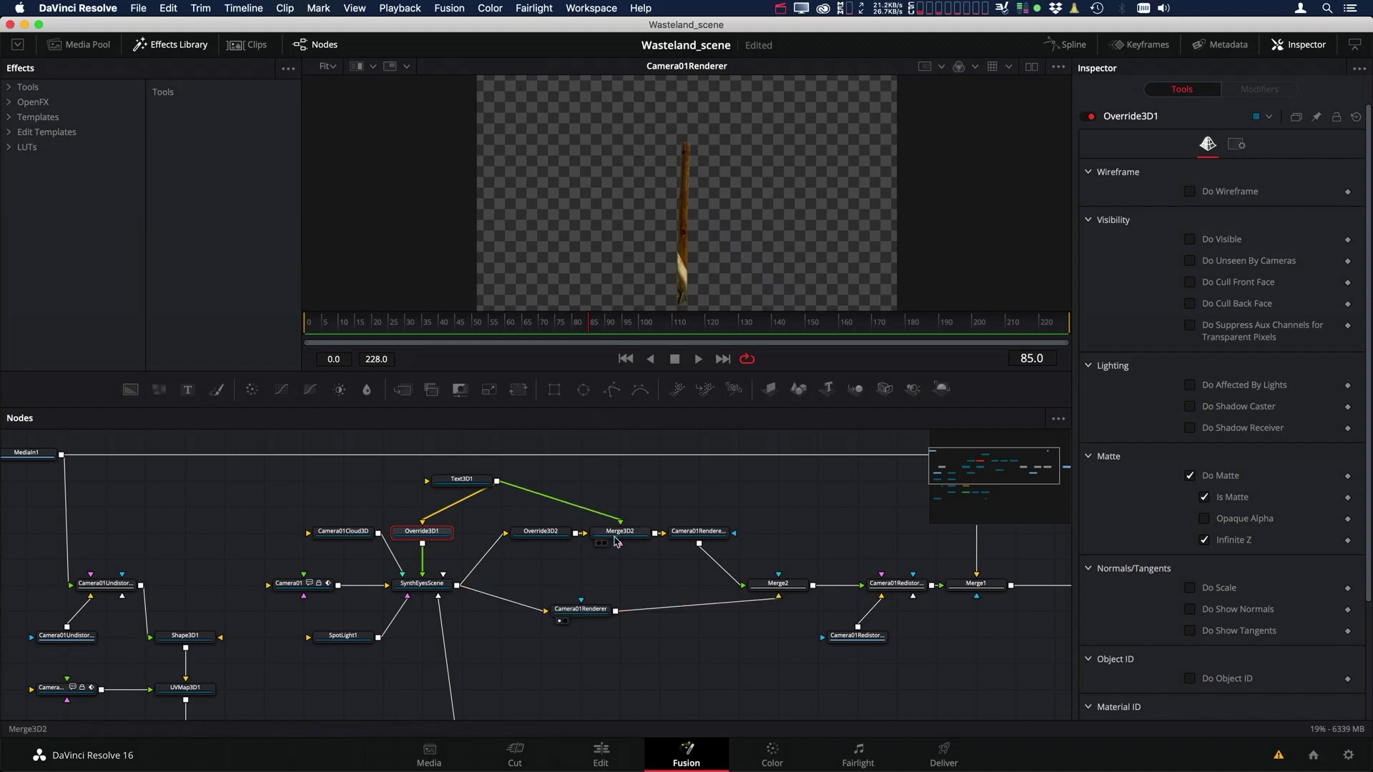
{"action": "scroll", "coordinate": [621, 576], "scroll_direction": "right", "scroll_amount": 3}
{"action": "scroll", "coordinate": [621, 575], "scroll_direction": "up", "scroll_amount": 1}
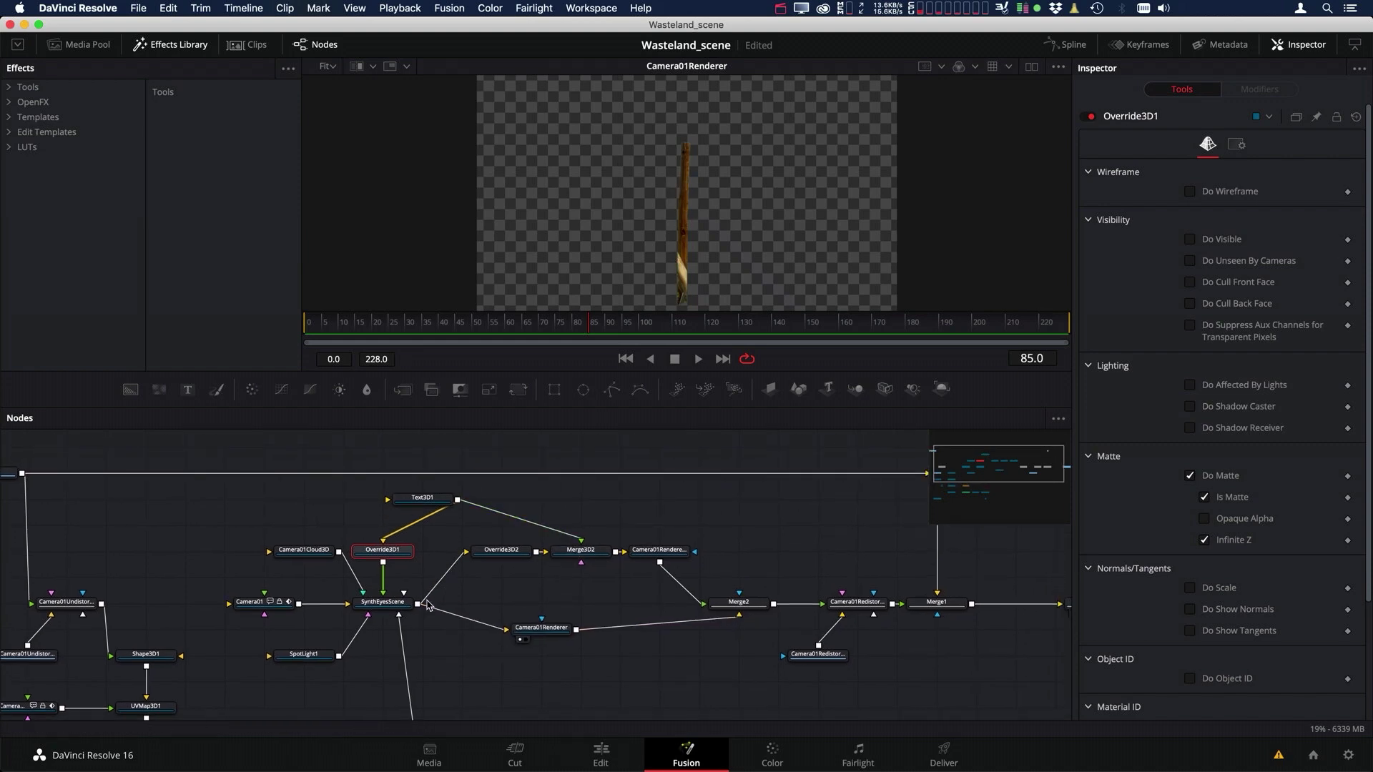
View Override3D2 and Merge3D2, then Camera01Renderer_1's lone WASTELAND text, zoomed out in the viewer.
{"action": "left_click", "coordinate": [509, 557]}
{"action": "key", "text": "1"}
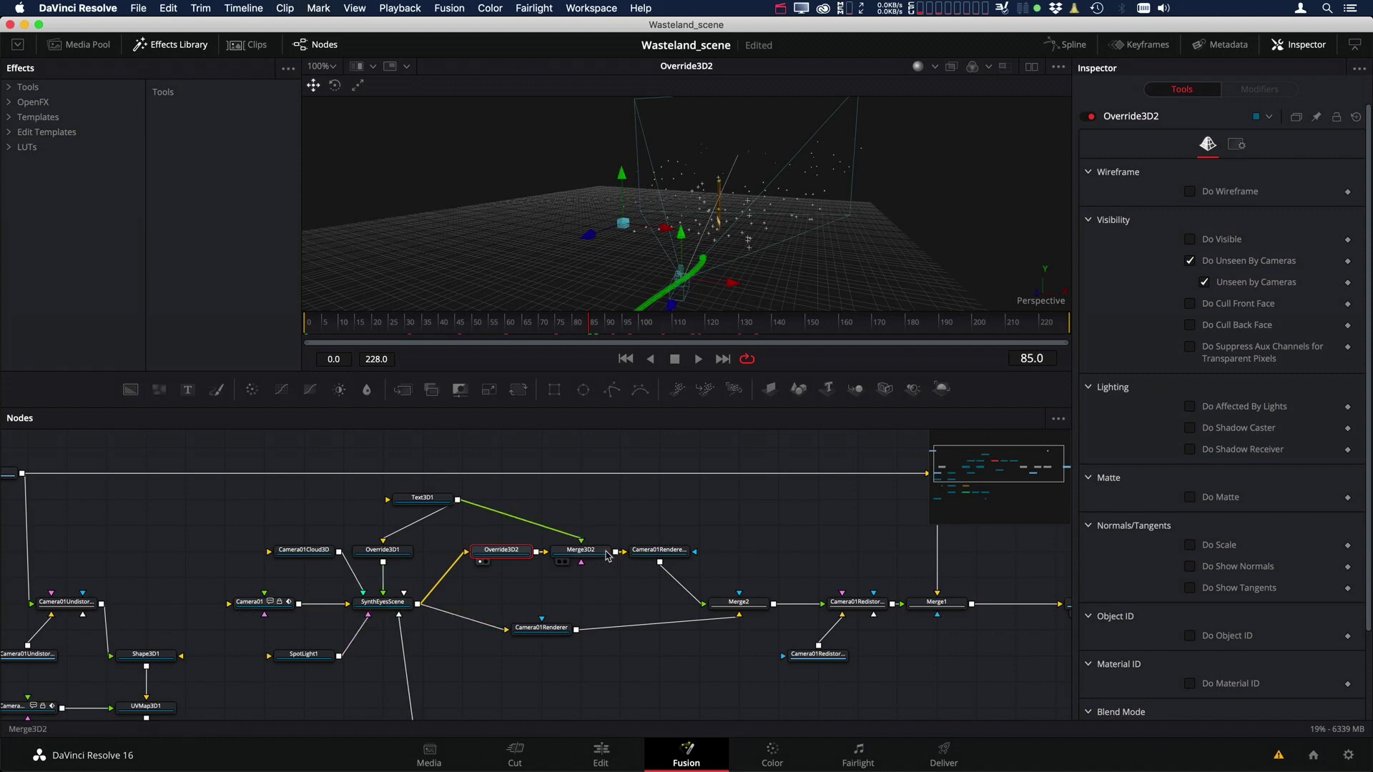
{"action": "key", "text": "1"}
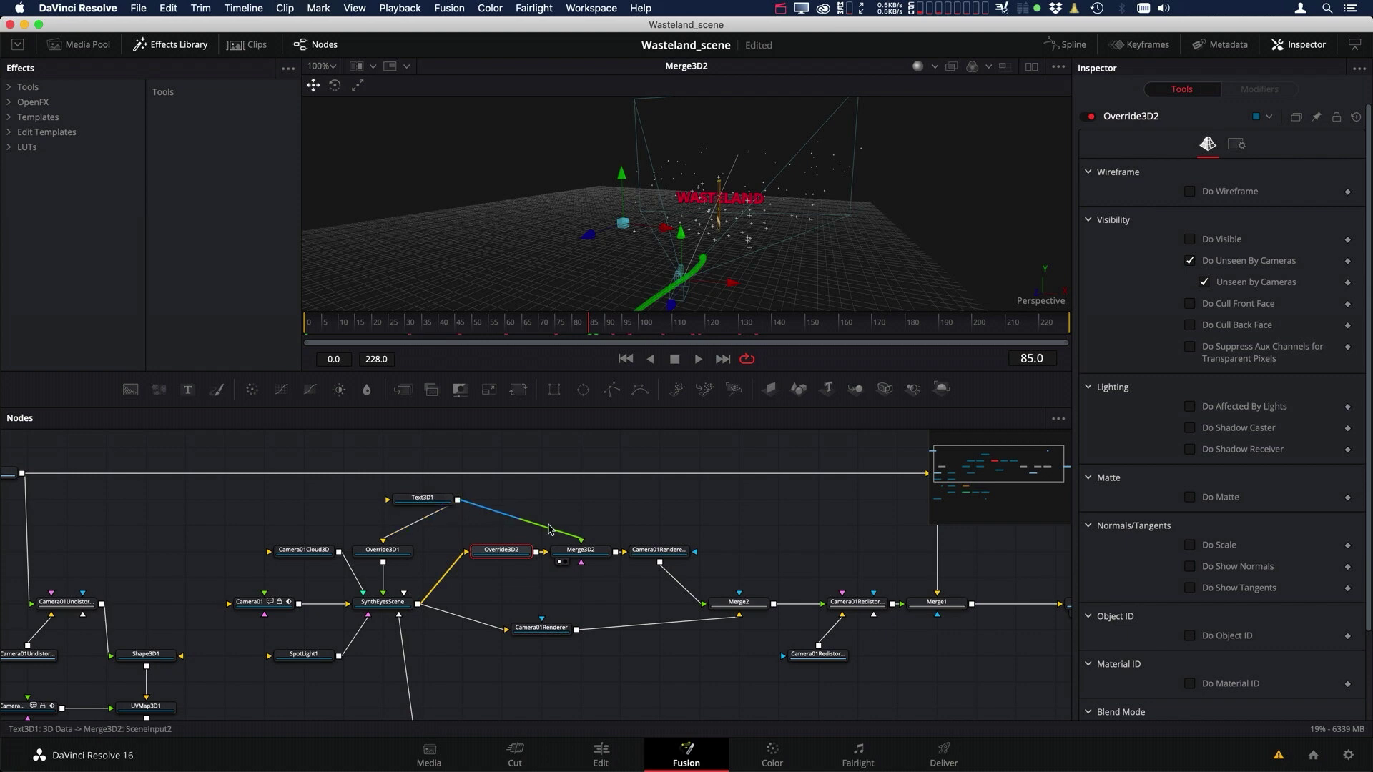
{"action": "key", "text": "1"}
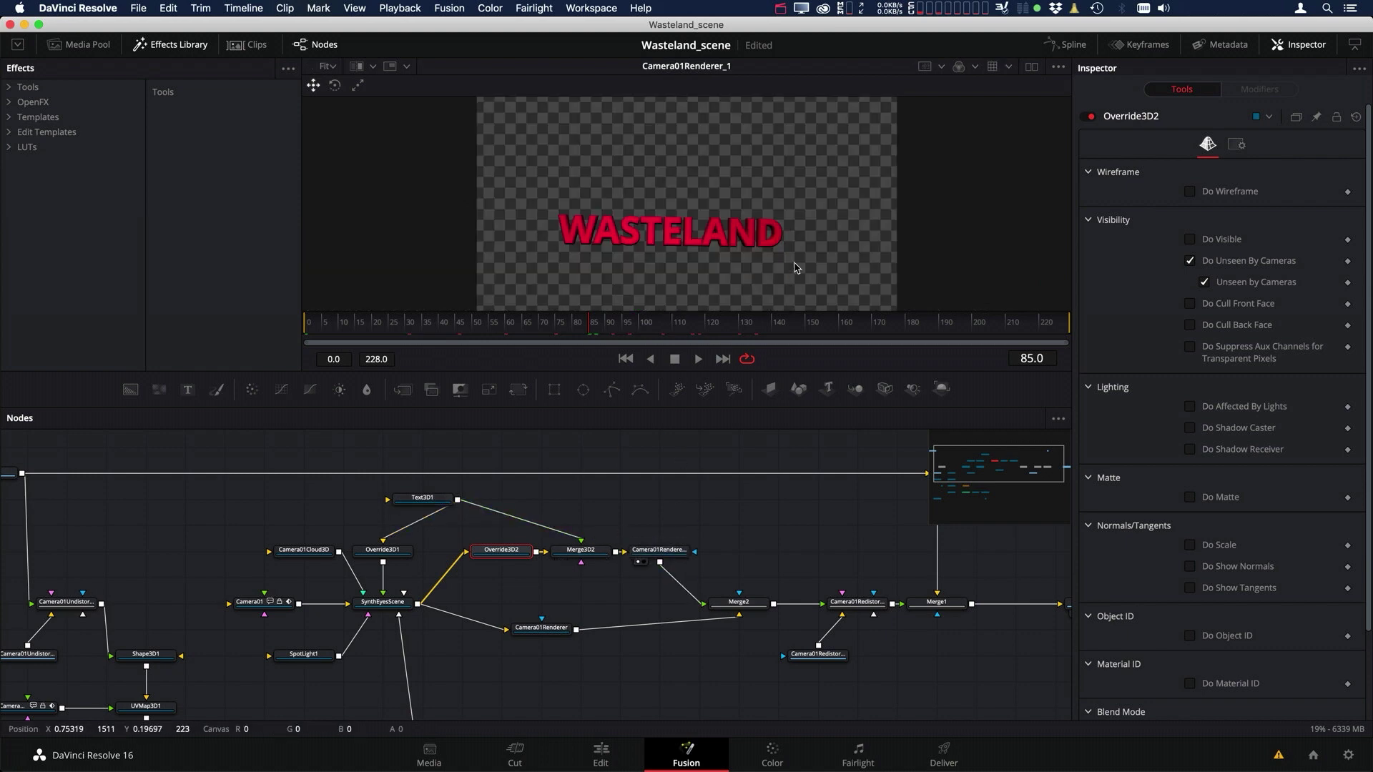
{"action": "scroll", "coordinate": [722, 269], "scroll_direction": "down", "scroll_amount": 4}
{"action": "scroll", "coordinate": [718, 256], "scroll_direction": "down", "scroll_amount": 2}
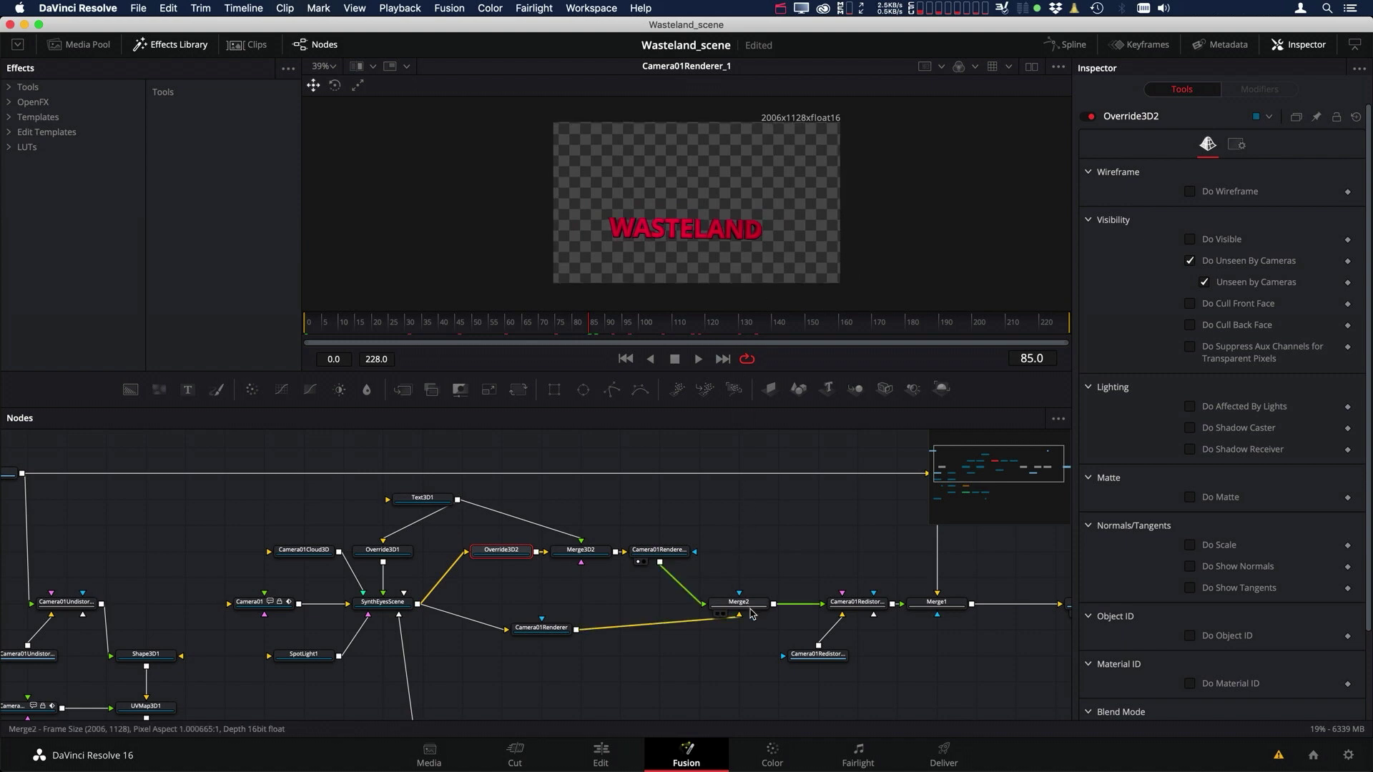
View Merge2's held-out text result and scrub frames to check the pole holdout.
{"action": "key", "text": "1"}
{"action": "left_click", "coordinate": [751, 604]}
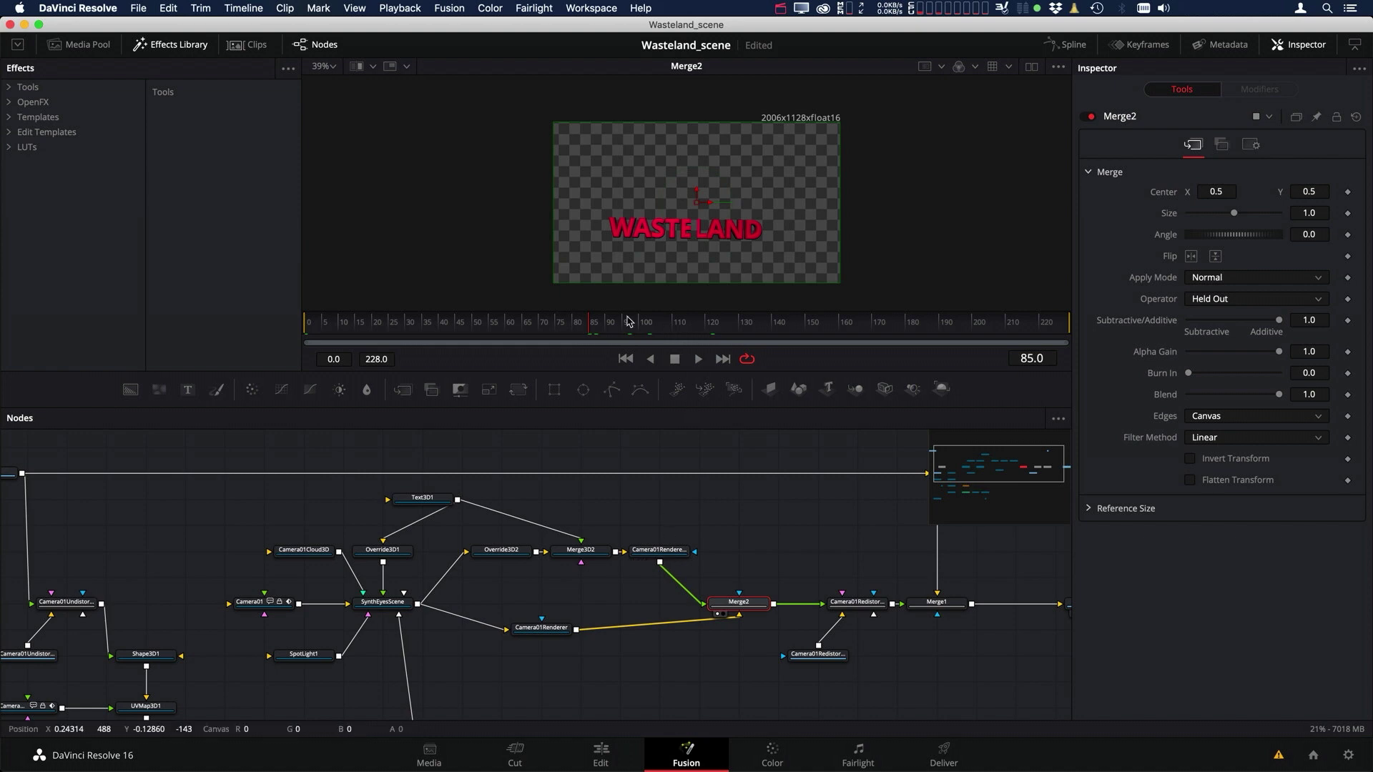
{"action": "left_click_drag", "start_coordinate": [628, 322], "coordinate": [691, 326]}
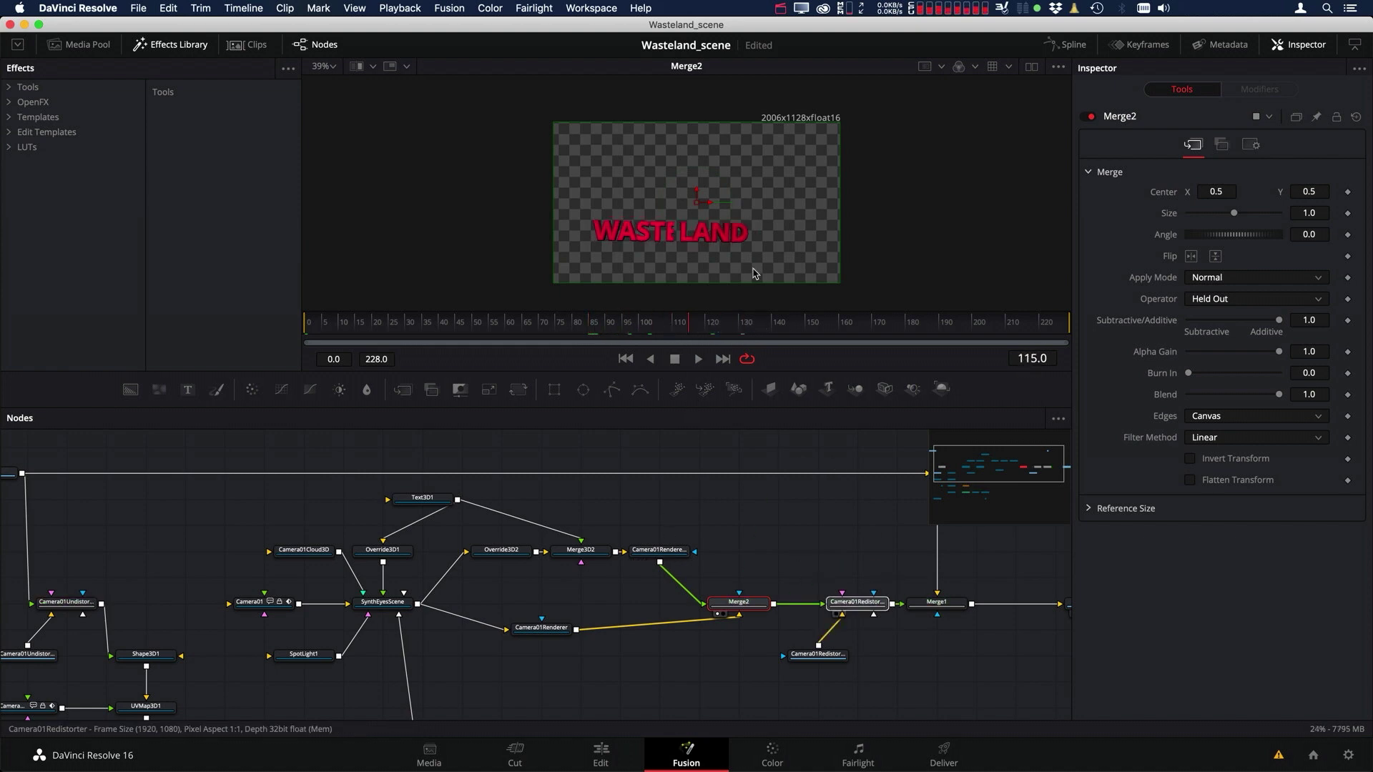
View Camera01Redistorter, then the final Merge1 composite, advancing to frames 127 and 138.
{"action": "left_click_drag", "start_coordinate": [754, 285], "coordinate": [758, 286]}
{"action": "left_click", "coordinate": [915, 614]}
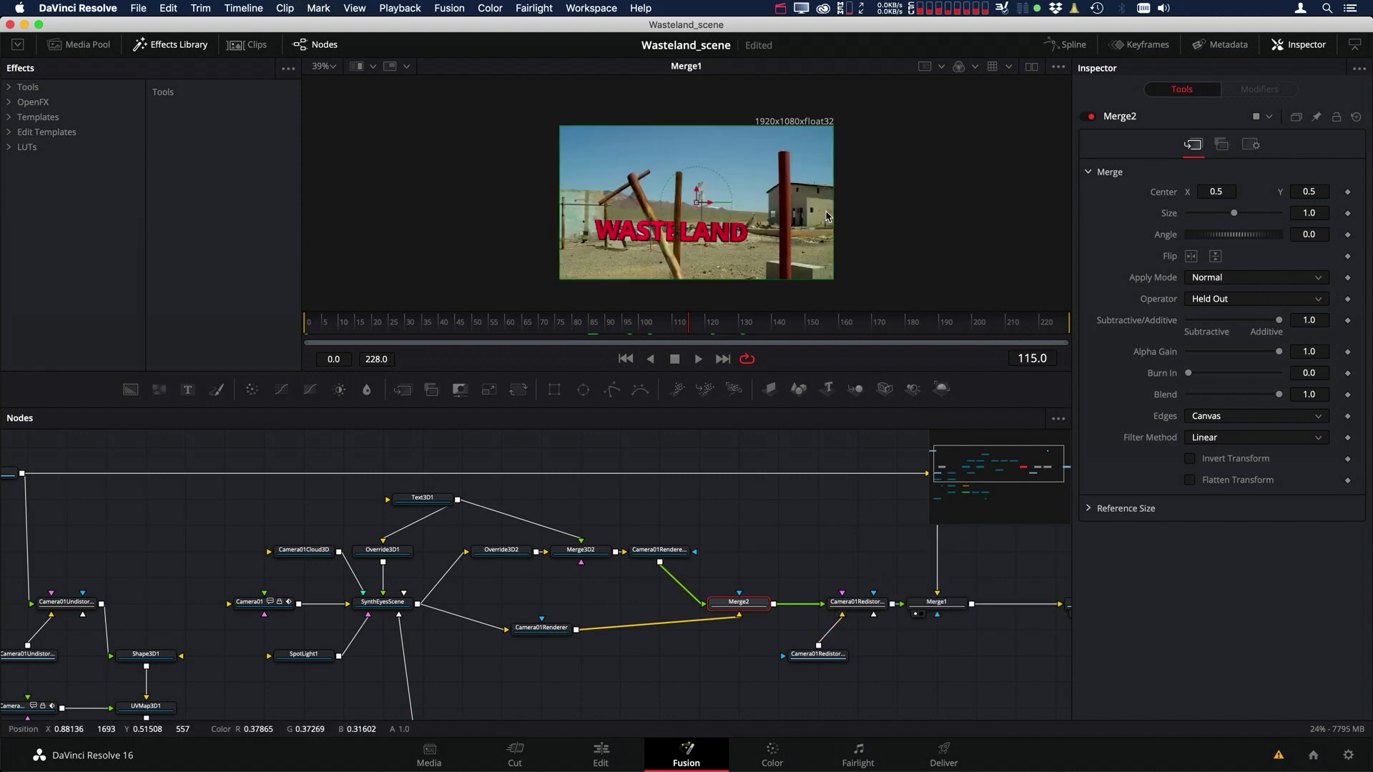
{"action": "left_click_drag", "start_coordinate": [819, 524], "coordinate": [689, 527]}
{"action": "left_click", "coordinate": [729, 329]}
{"action": "left_click_drag", "start_coordinate": [729, 329], "coordinate": [766, 327]}
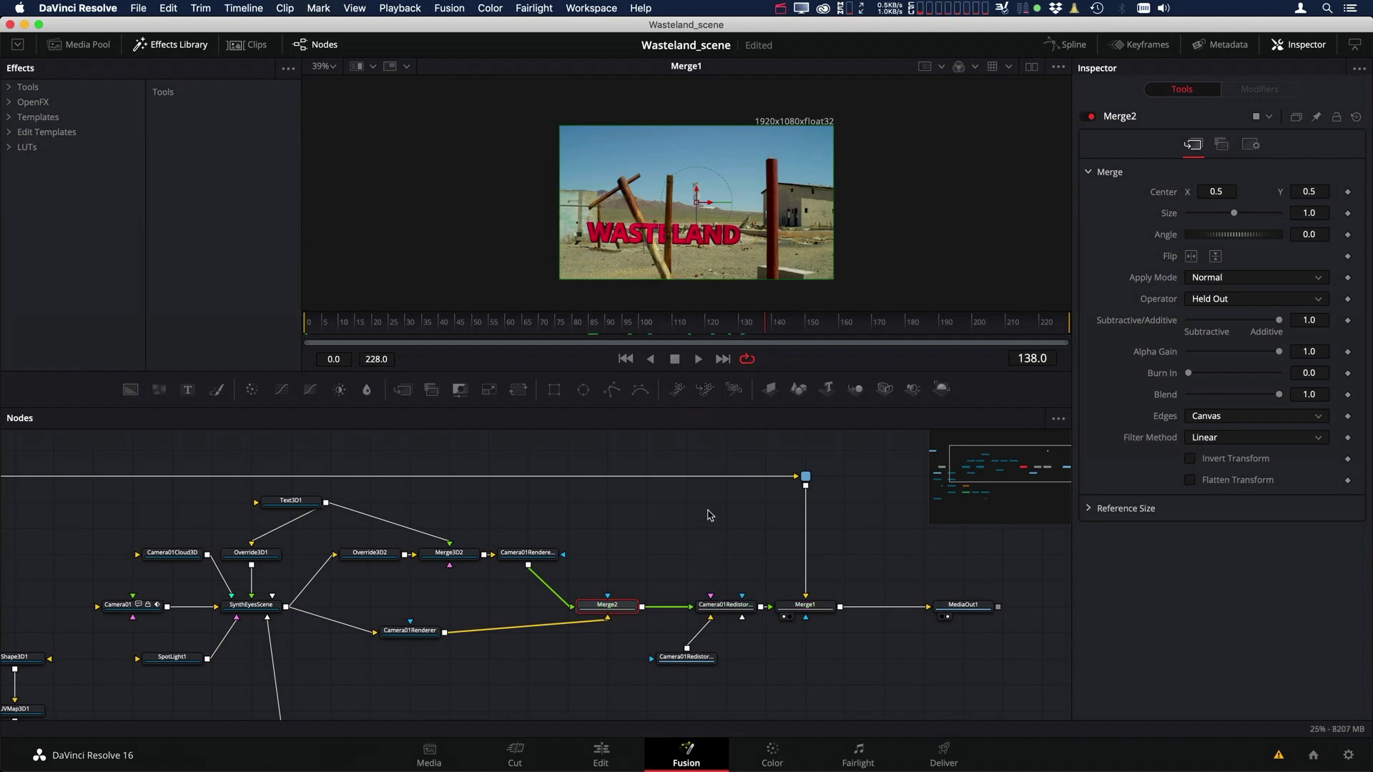